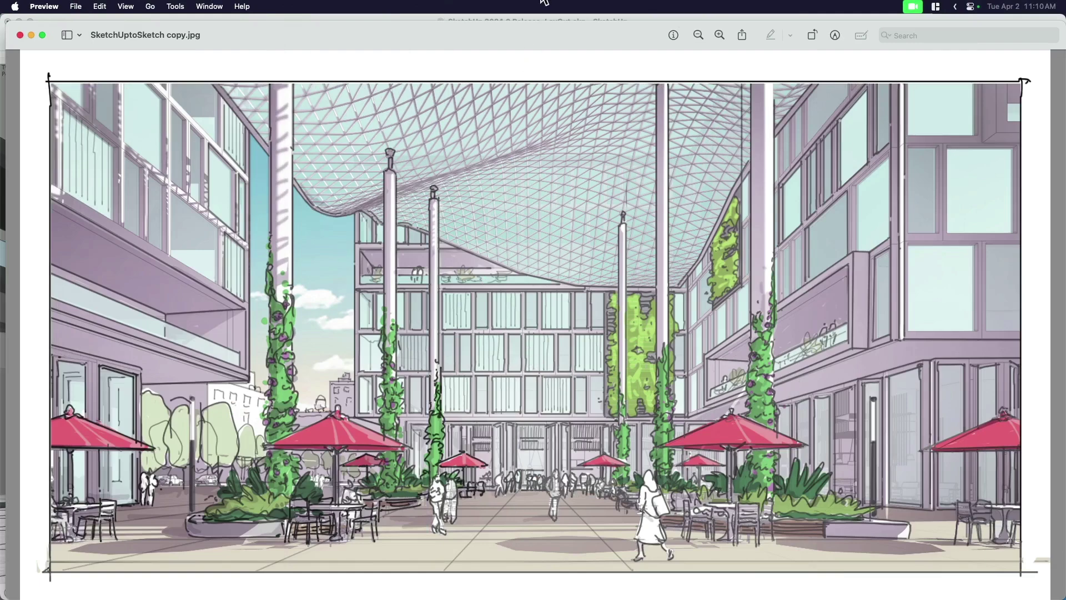
- Back in SketchUp, toggle the S-People tag until people figures show in the courtyard
key(super+Tab)
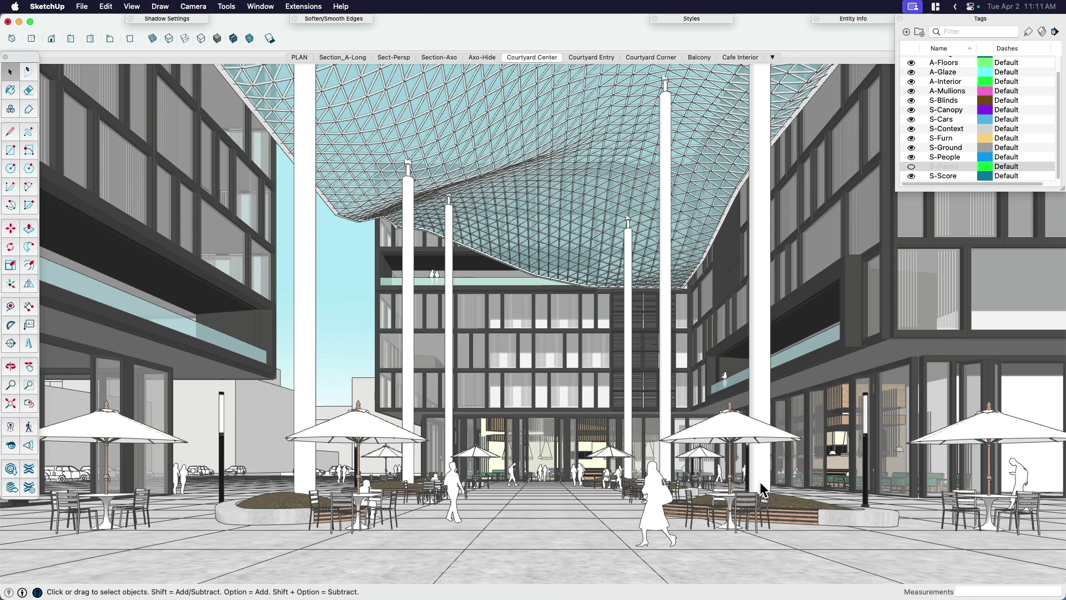
click(911, 159)
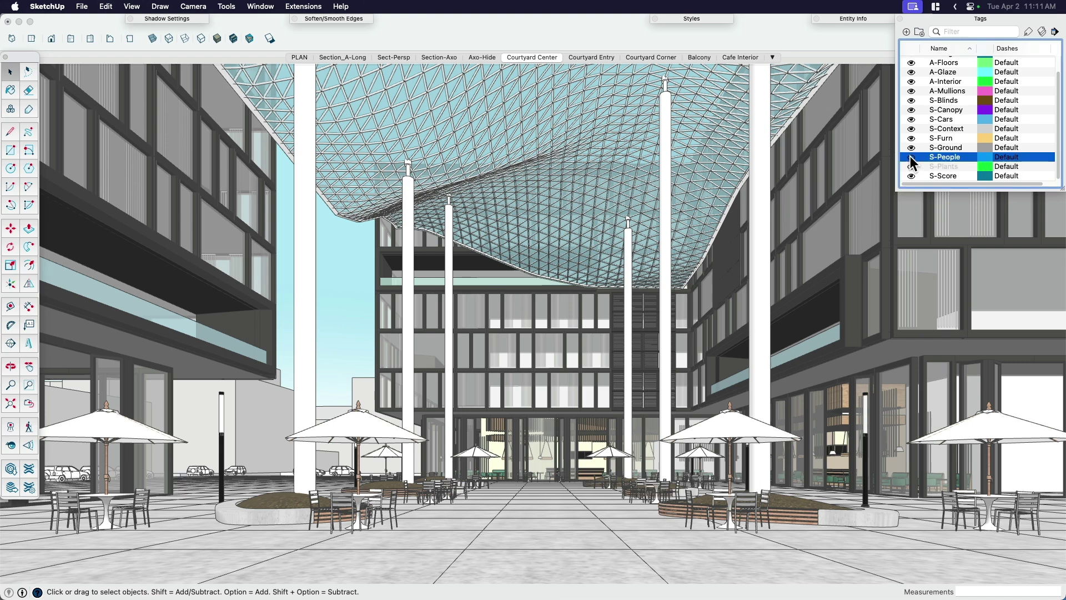
click(911, 156)
click(911, 156)
click(912, 157)
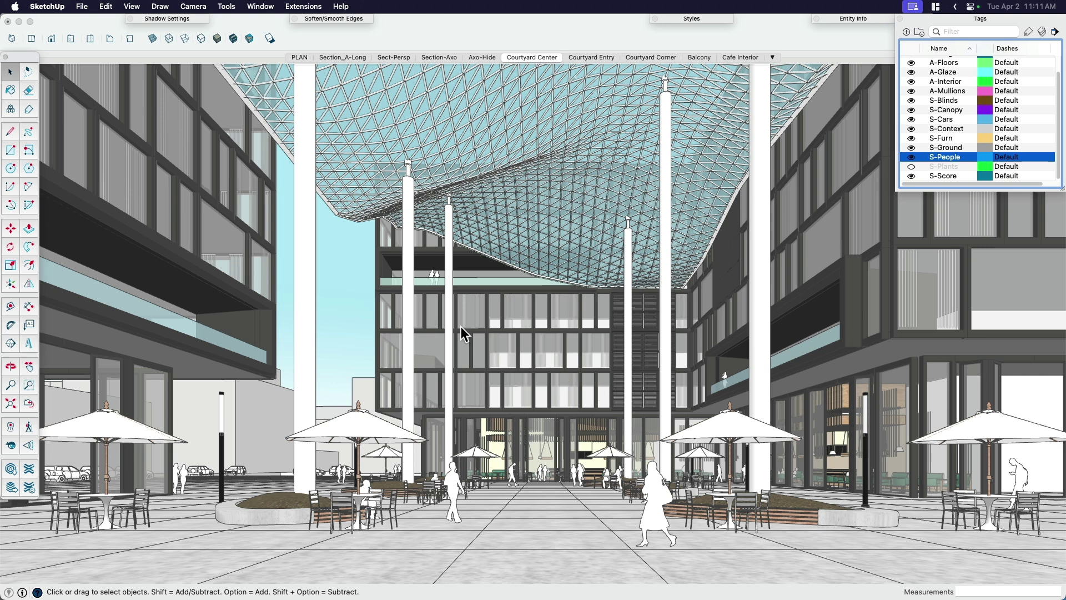
- Set the face style to Hidden Line so the model shows without textures
click(132, 7)
mouse_move(173, 223)
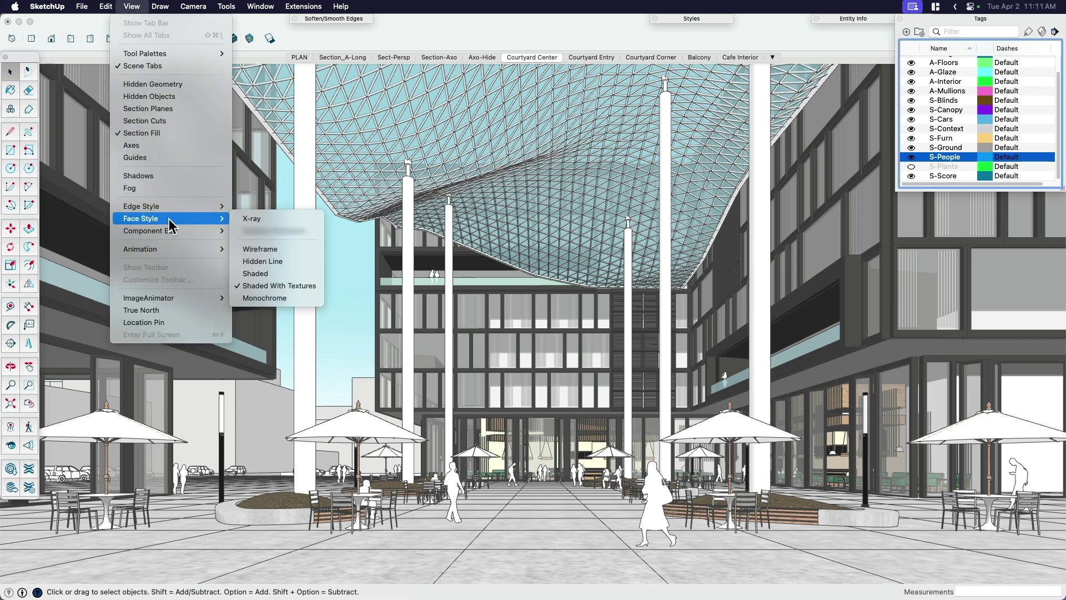
click(279, 262)
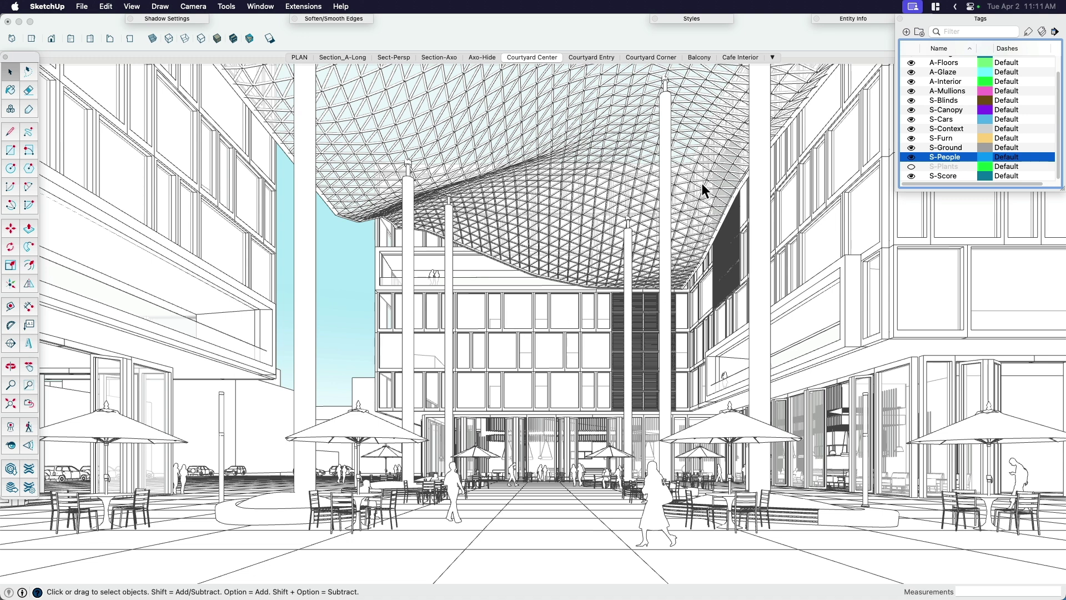
- Turn off the Sky background in the style settings for a white backdrop
click(695, 17)
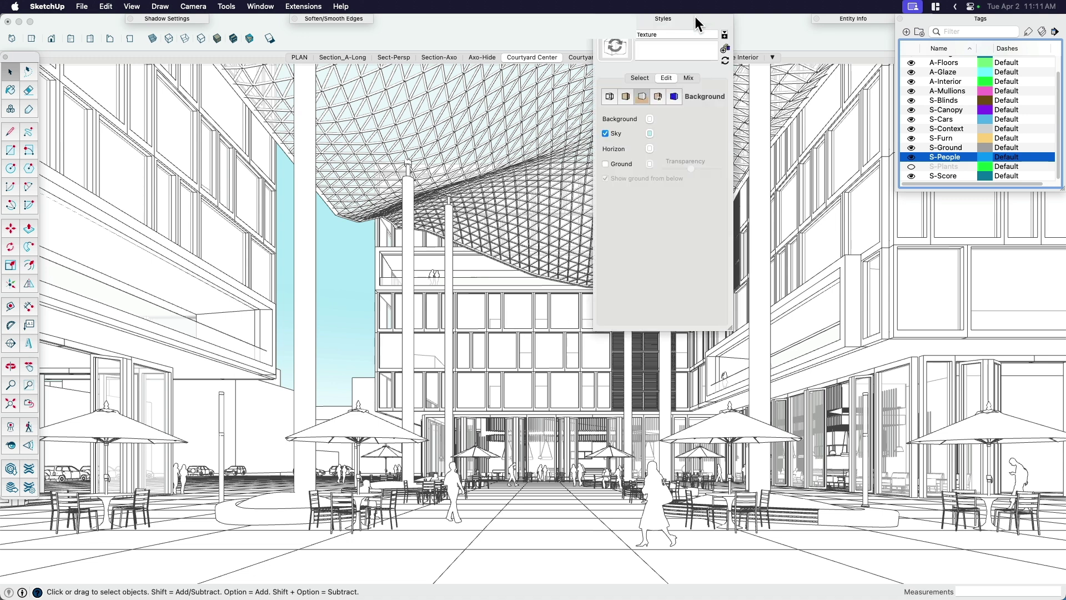
click(606, 134)
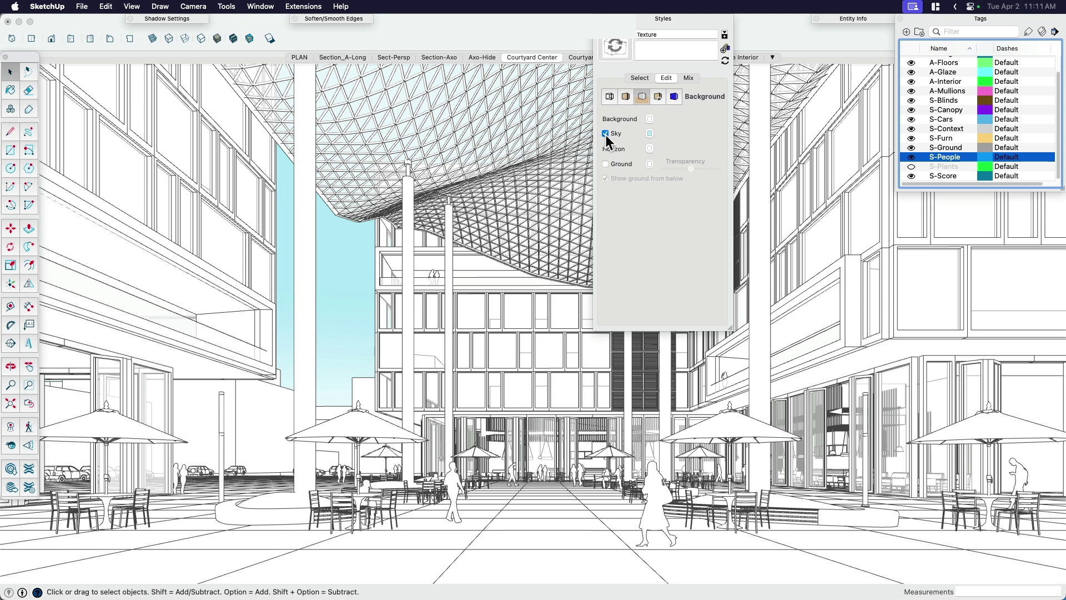
click(676, 21)
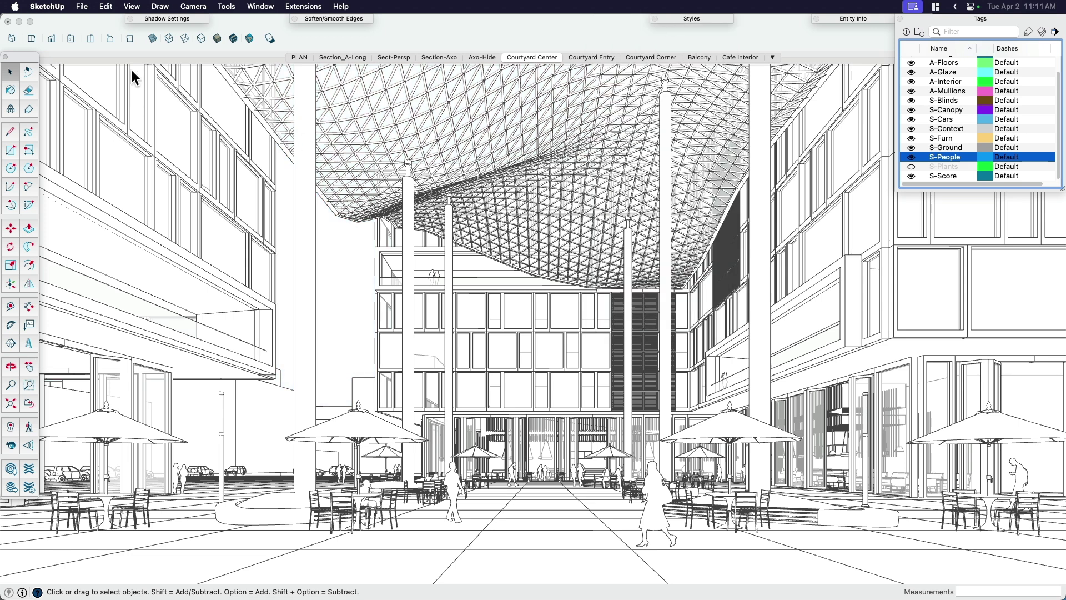
- Export the view as SU-lines.png, 1920 pixels wide with a transparent background
click(84, 8)
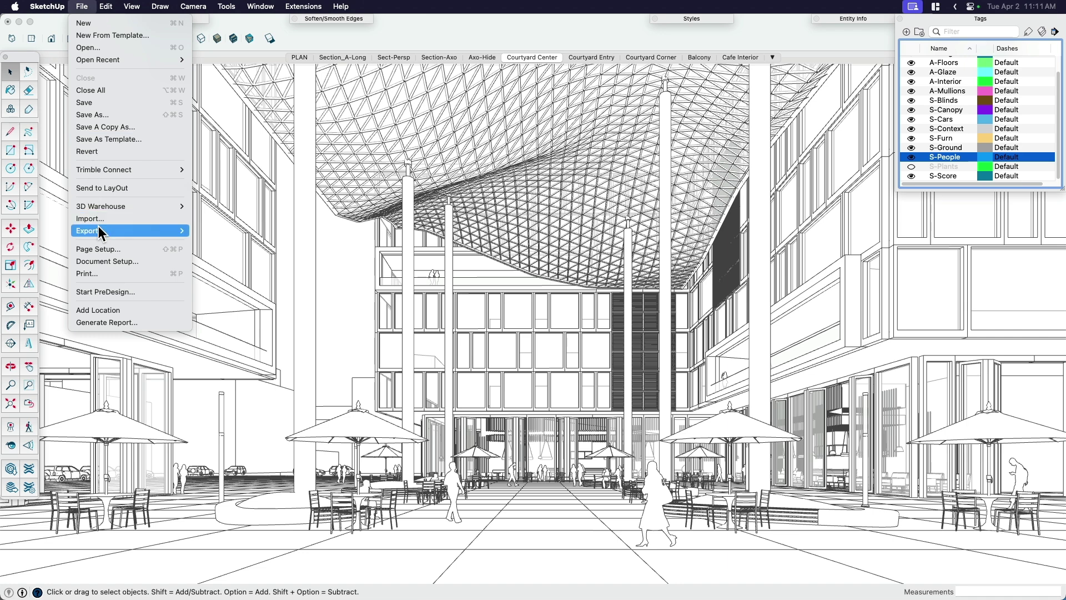
mouse_move(163, 231)
click(224, 243)
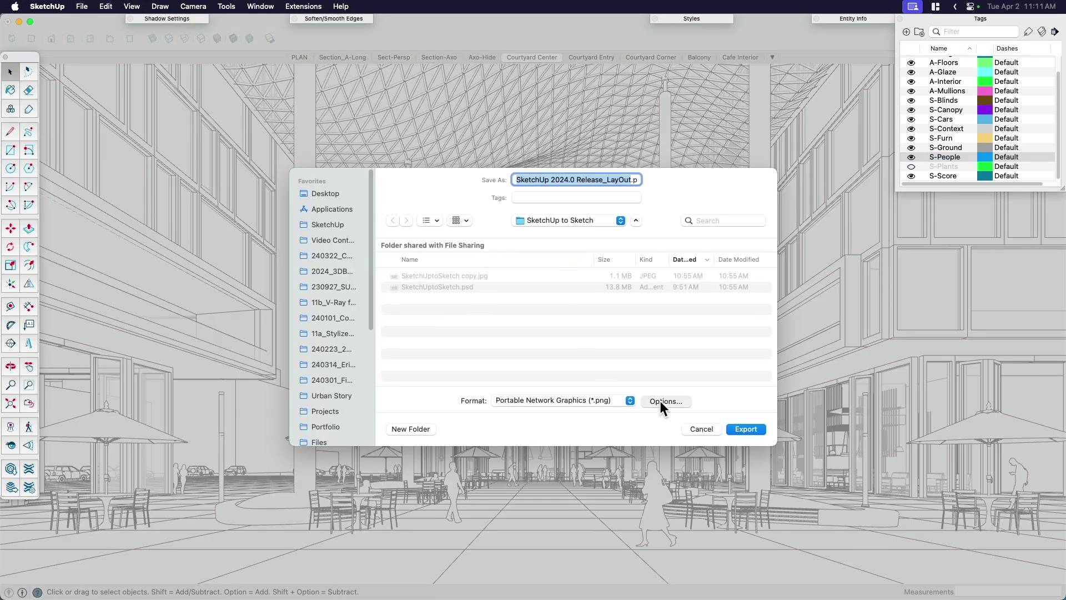
click(660, 401)
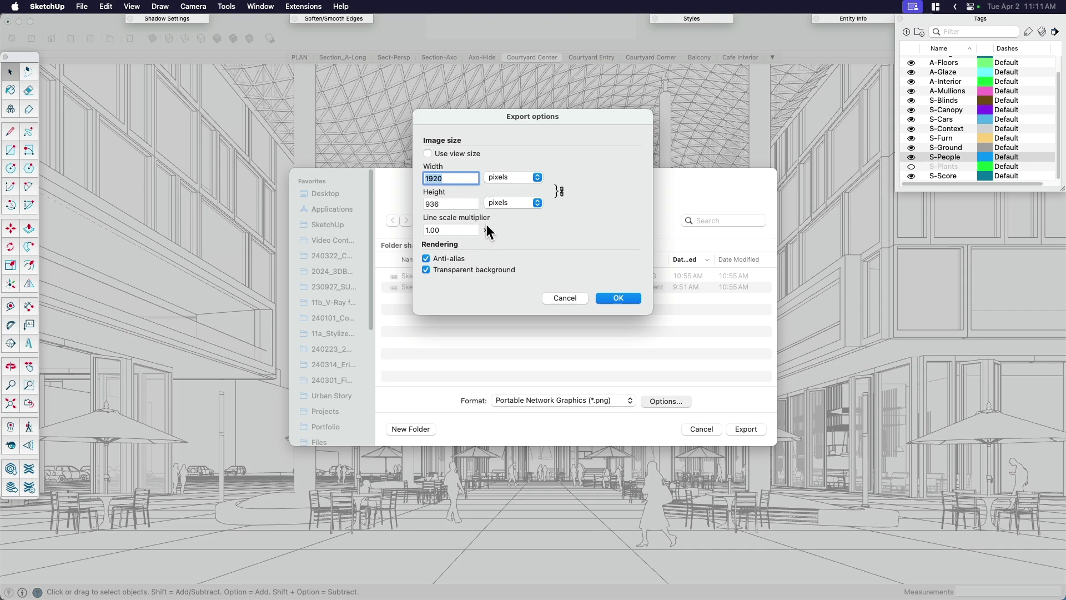
click(624, 301)
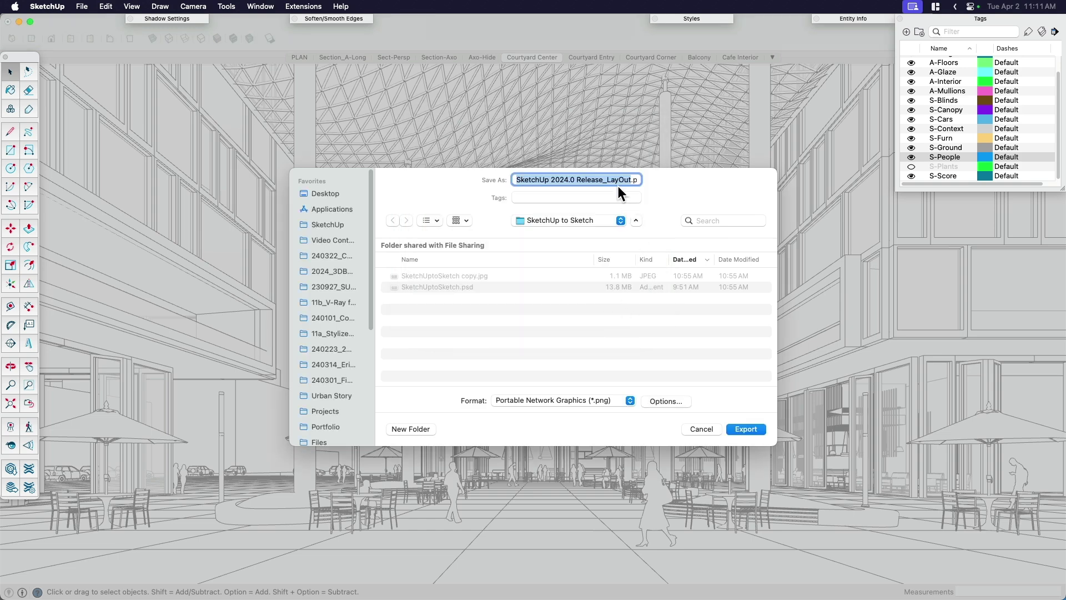
text(SU-lin)
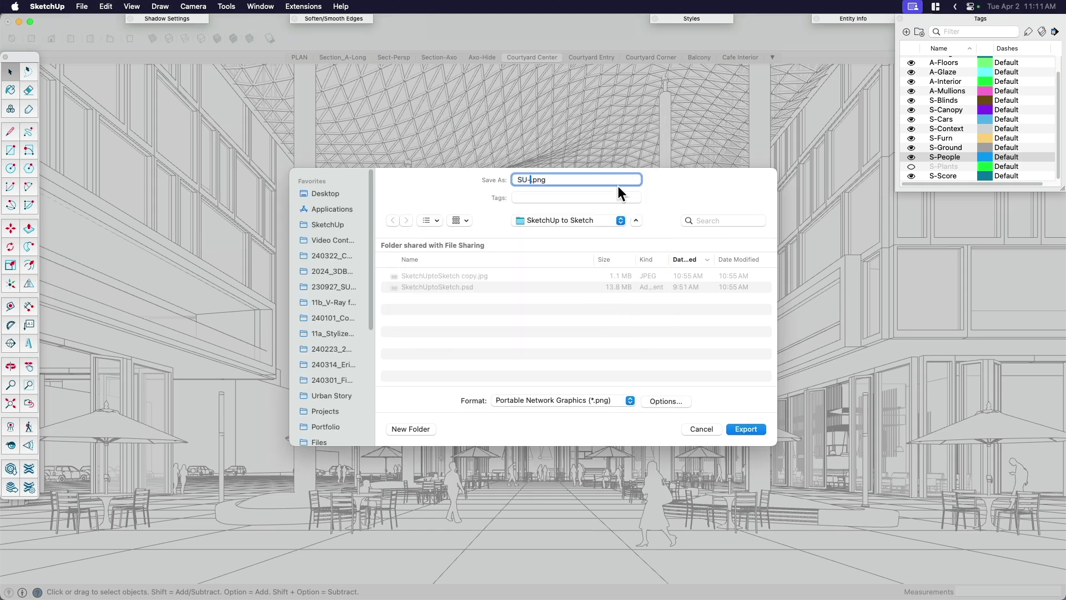
text(es)
key(Return)
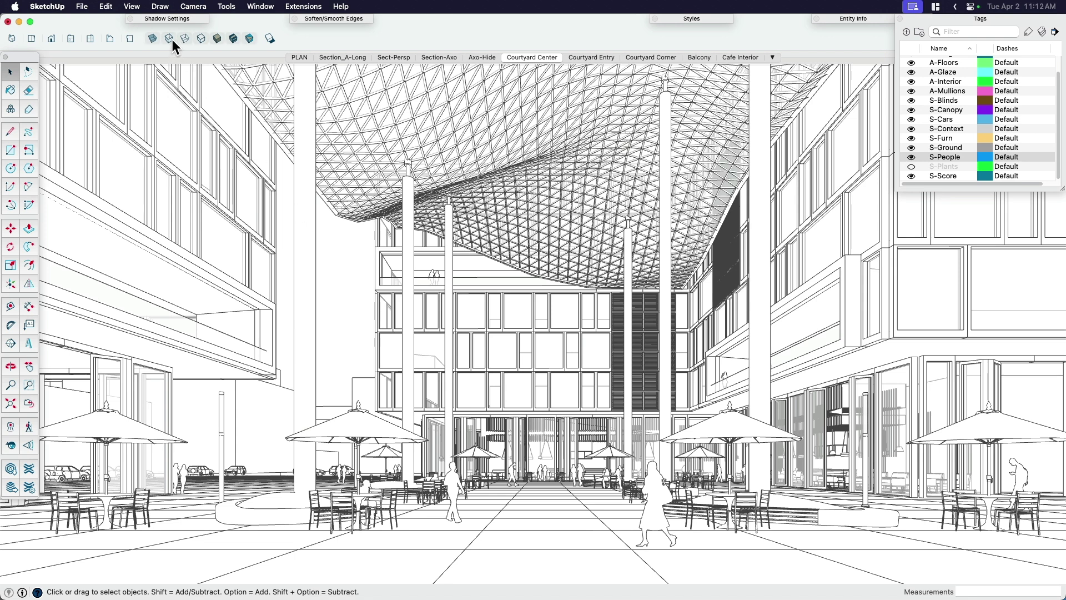
- Turn off Profiles and Edges so no linework shows
click(133, 6)
mouse_move(190, 206)
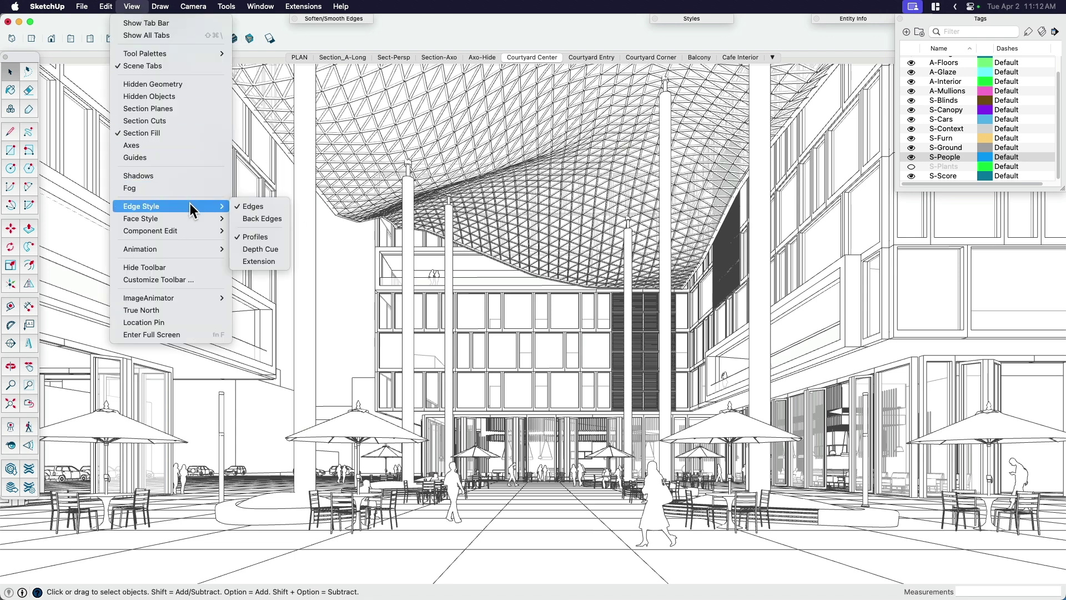
click(268, 238)
click(133, 8)
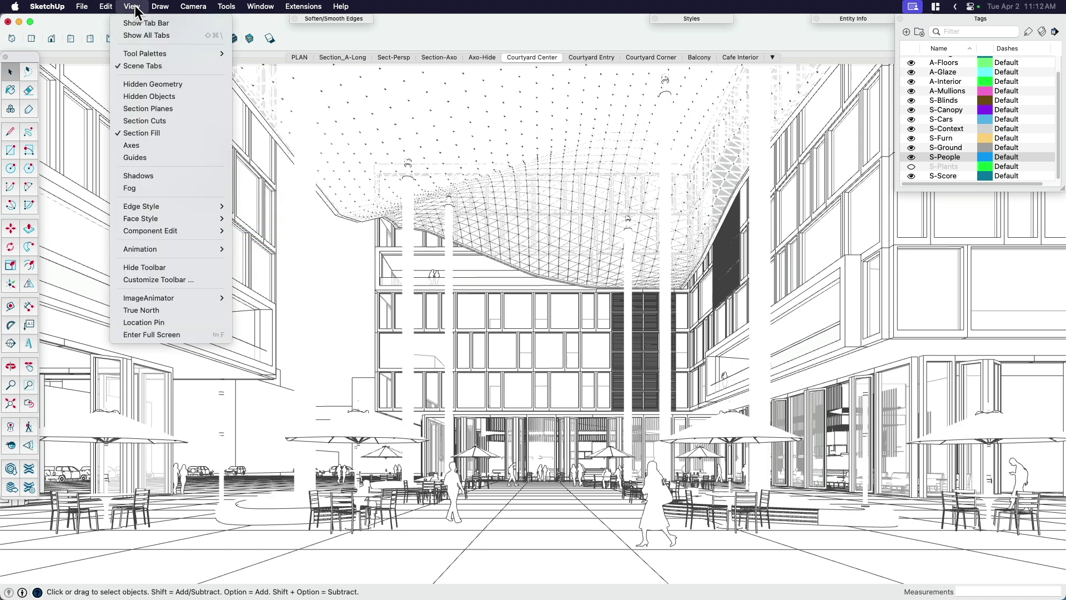
mouse_move(194, 212)
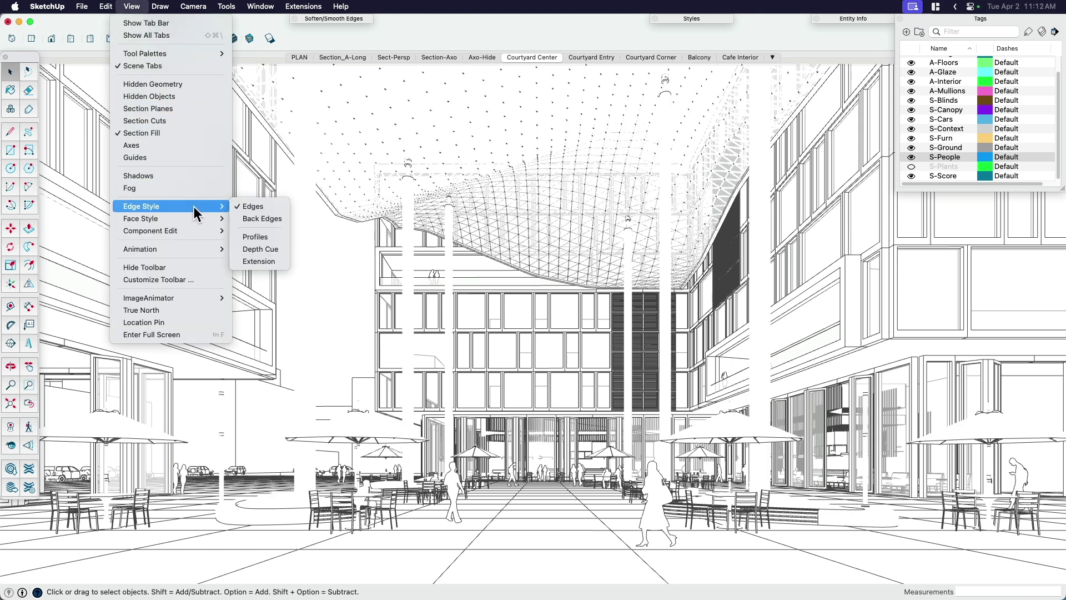
click(259, 207)
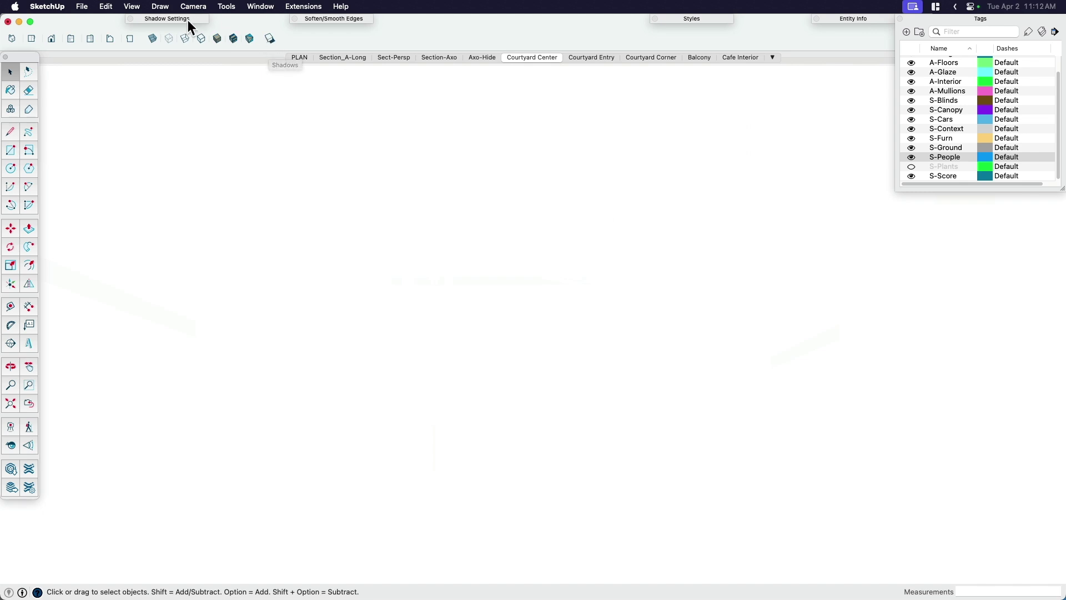
- Enable sun shadows with Dark at 17 and time moved earlier to 07:51 AM
drag(188, 20, 221, 116)
click(220, 115)
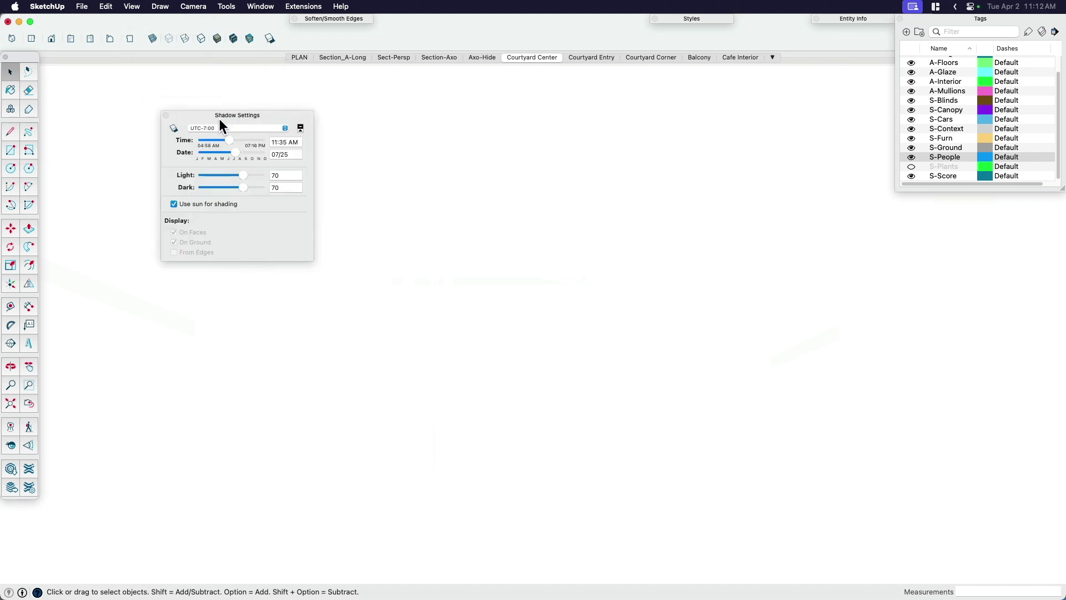
click(175, 129)
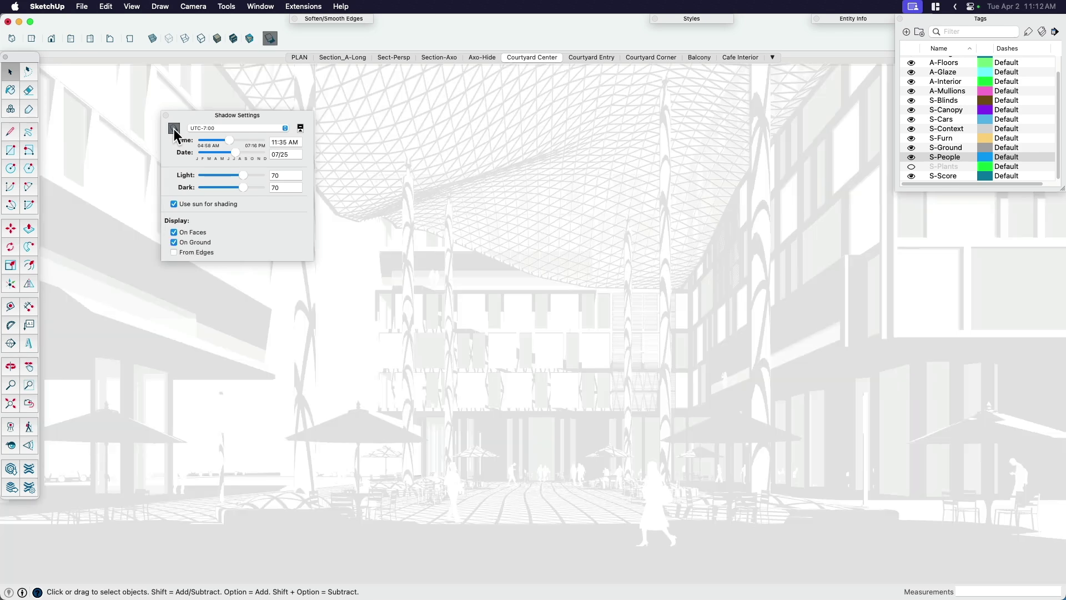
drag(241, 188, 209, 186)
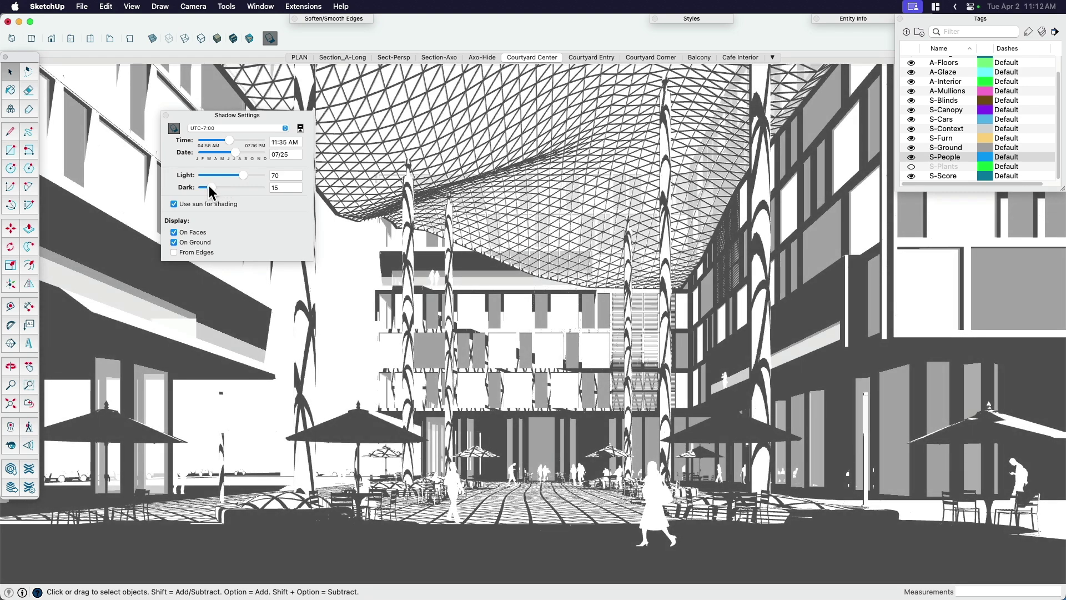
mouse_move(209, 186)
mouse_down()
mouse_move(238, 191)
mouse_move(201, 190)
mouse_move(211, 193)
mouse_up()
drag(228, 141, 212, 143)
- Export the shadow-only view as a 2D graphic named SU_Shading
click(82, 6)
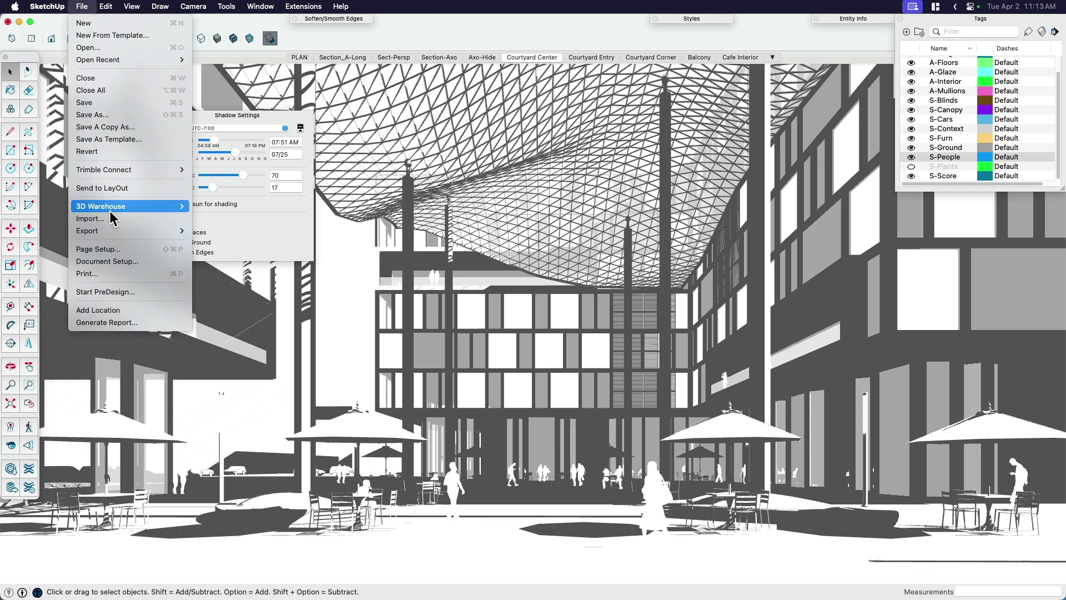
mouse_move(167, 230)
click(216, 243)
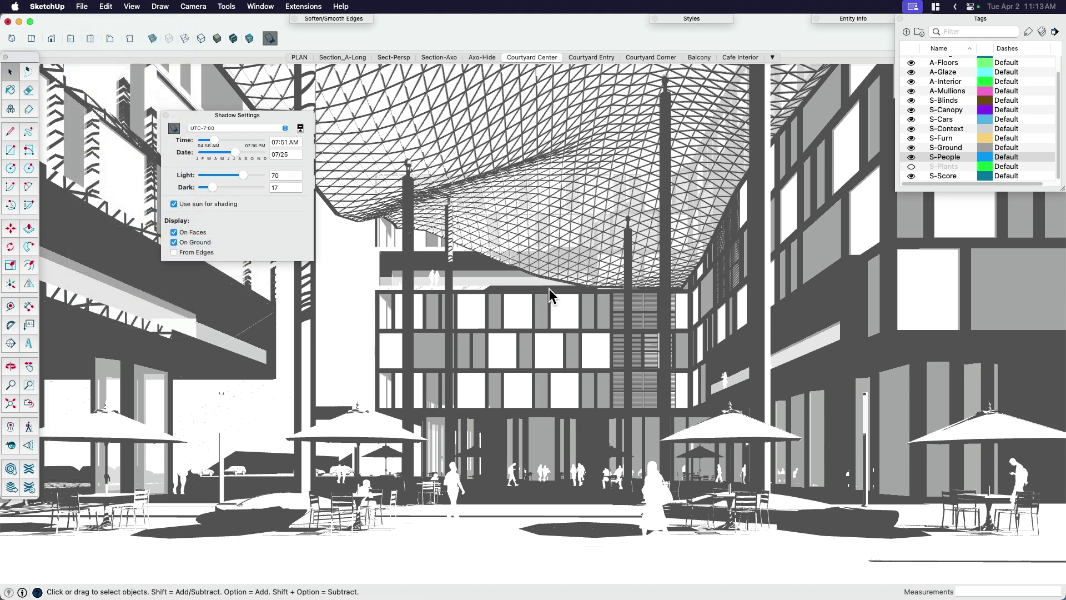
text(SU_)
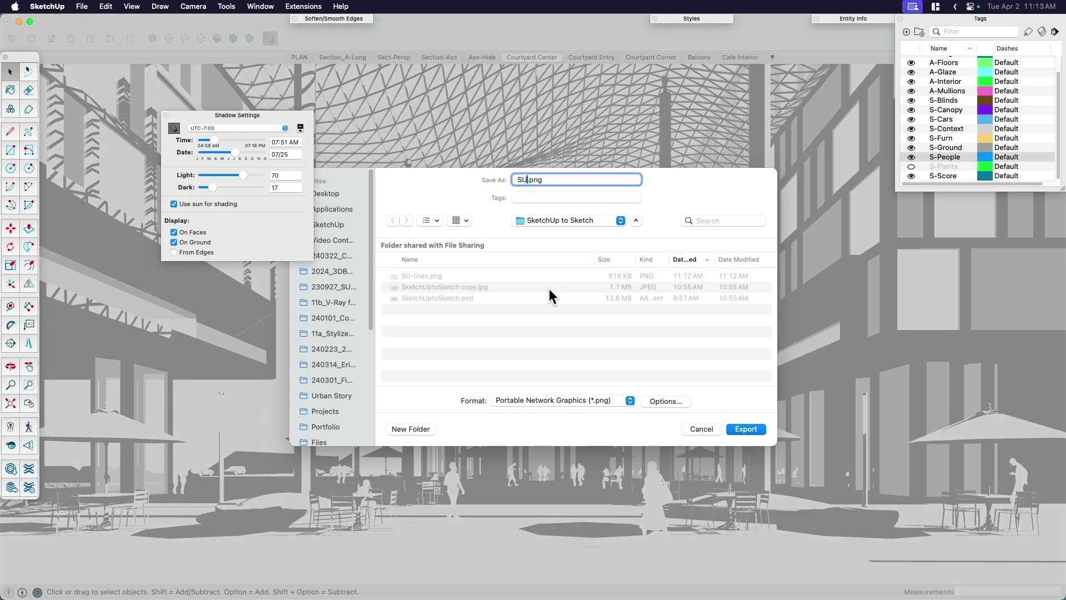
text(Shading)
key(Return)
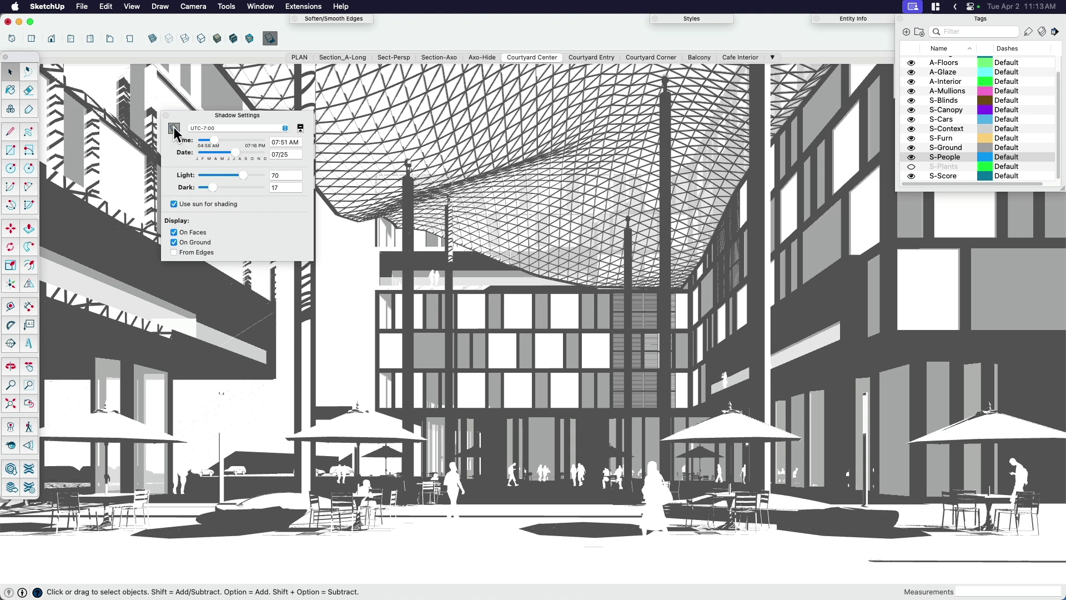
- Turn sun shadows off and restore shaded faces with textures
click(174, 127)
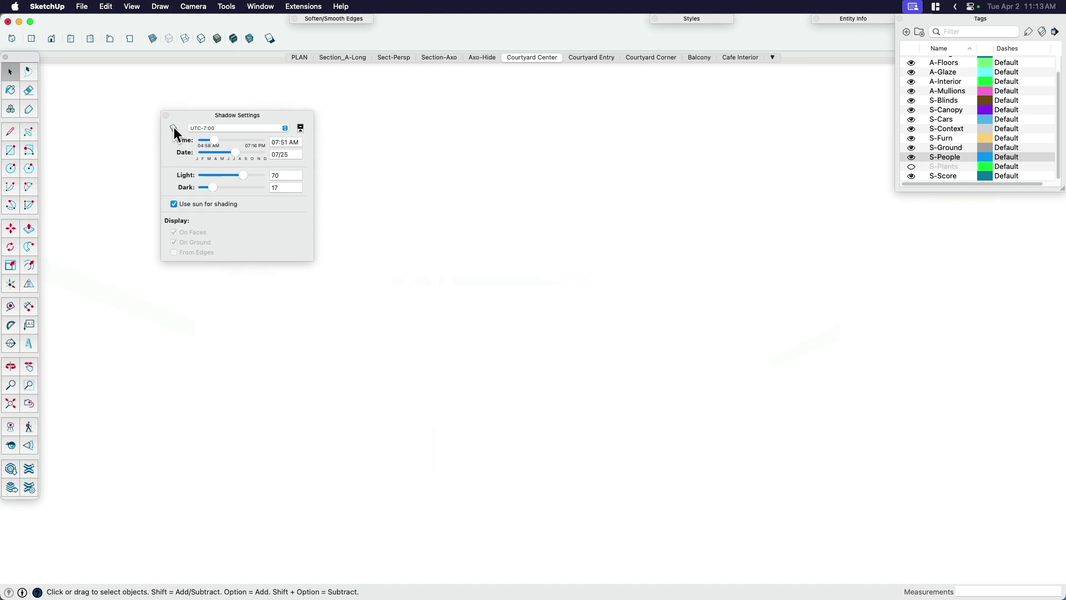
click(132, 7)
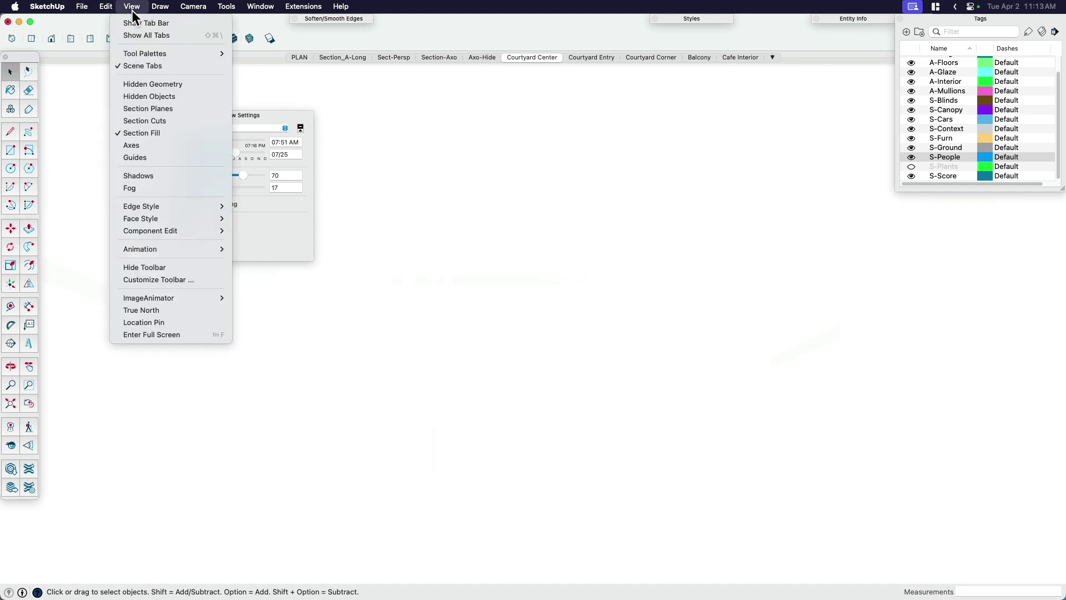
mouse_move(174, 218)
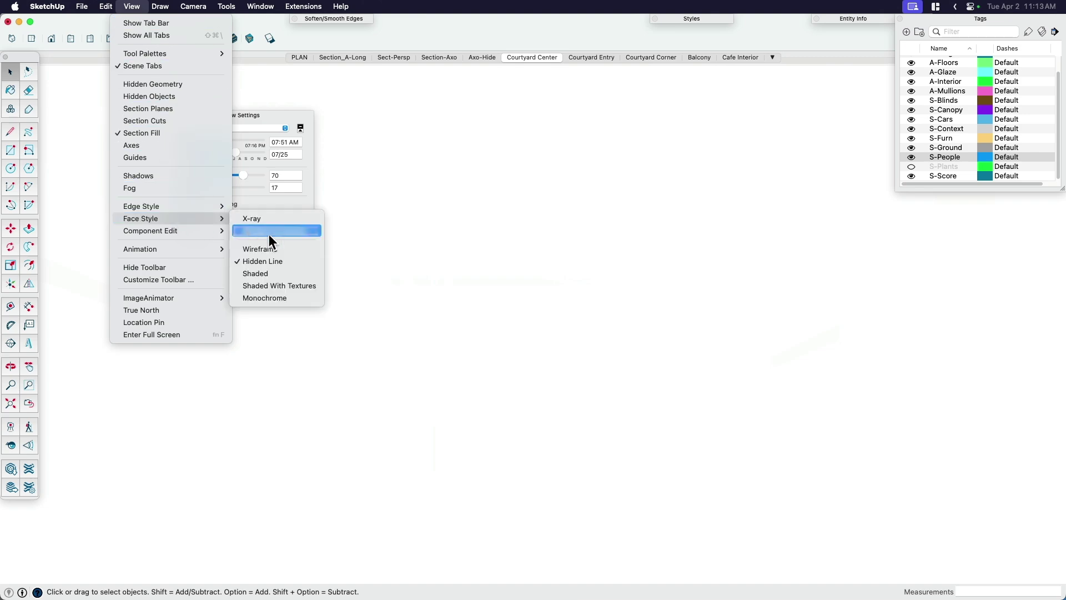
click(280, 285)
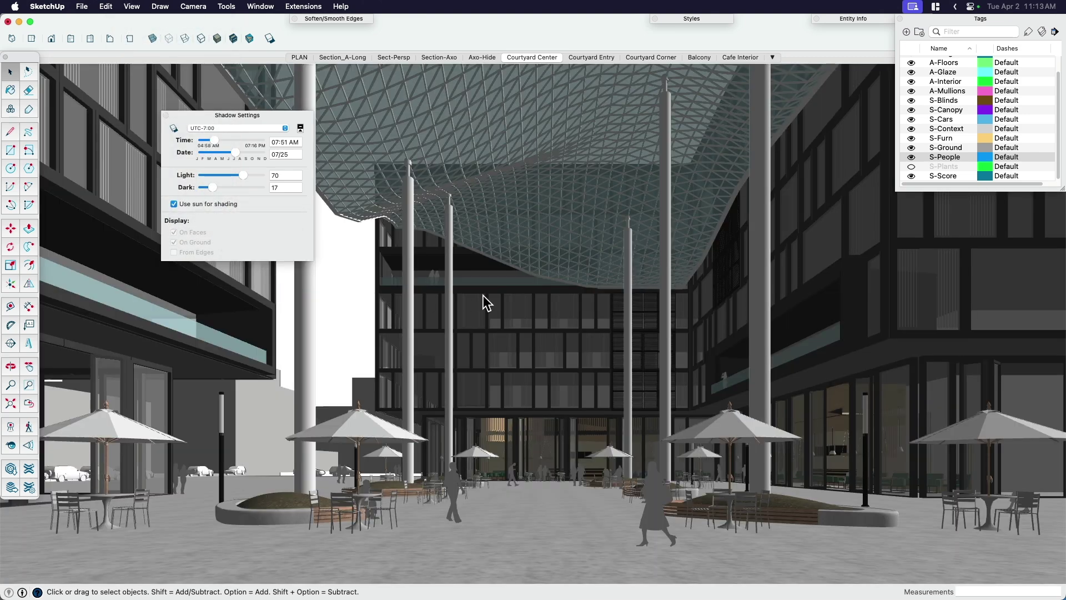
- Colour the model by tag and hide the S-Score tag
click(1043, 34)
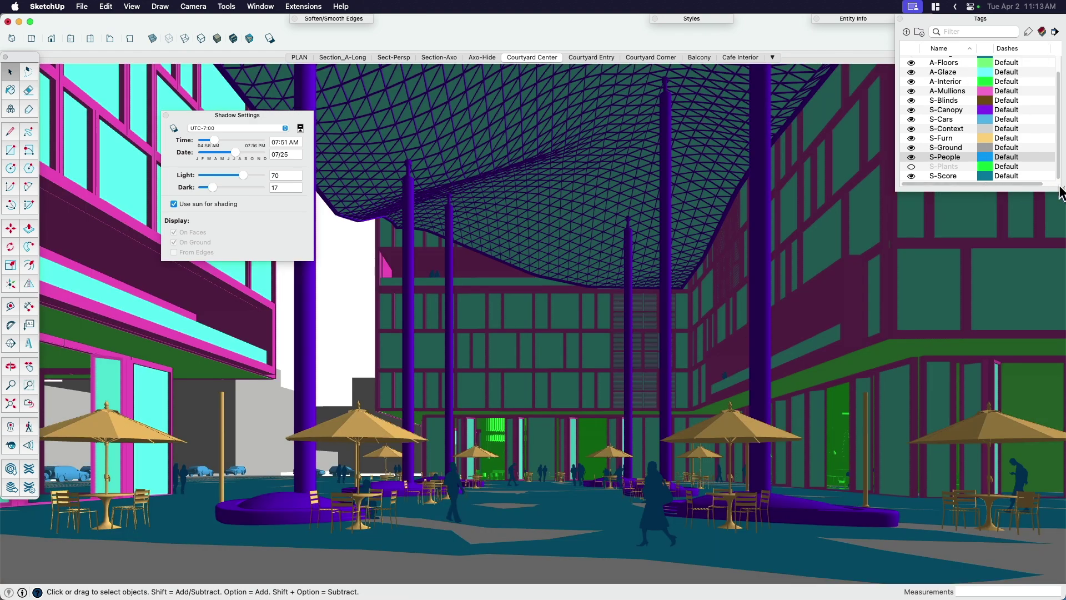
drag(1061, 192, 1062, 213)
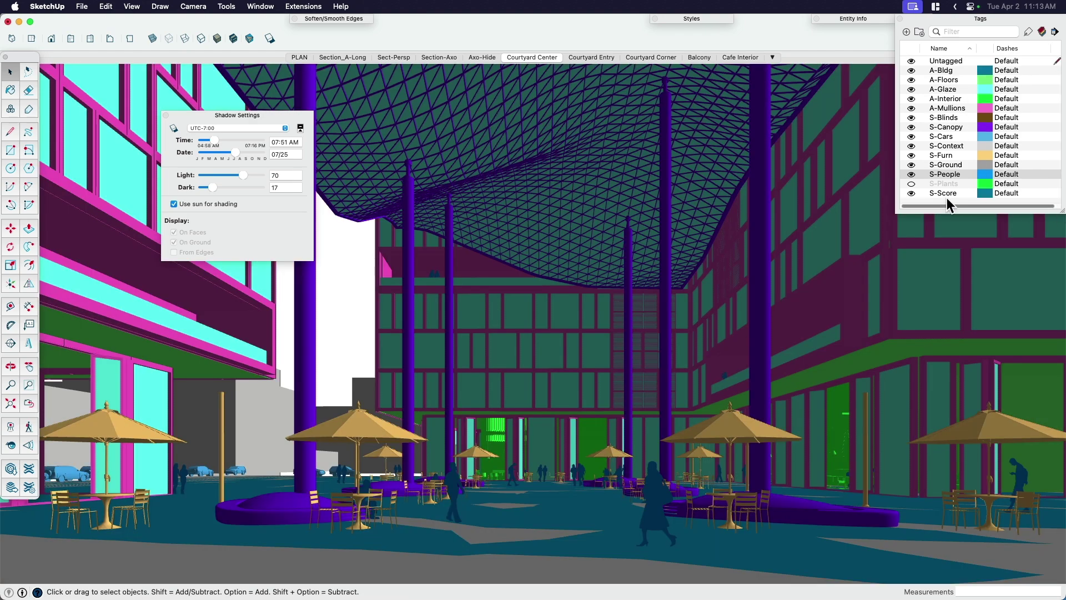
click(911, 193)
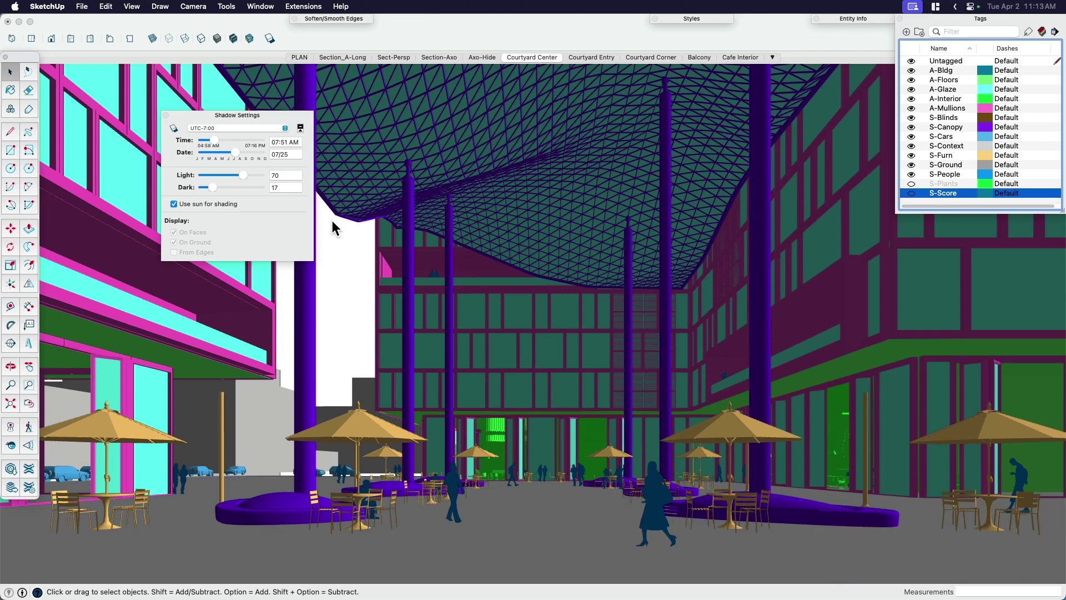
- Set shadow Dark to 90 and Light to 0
click(281, 188)
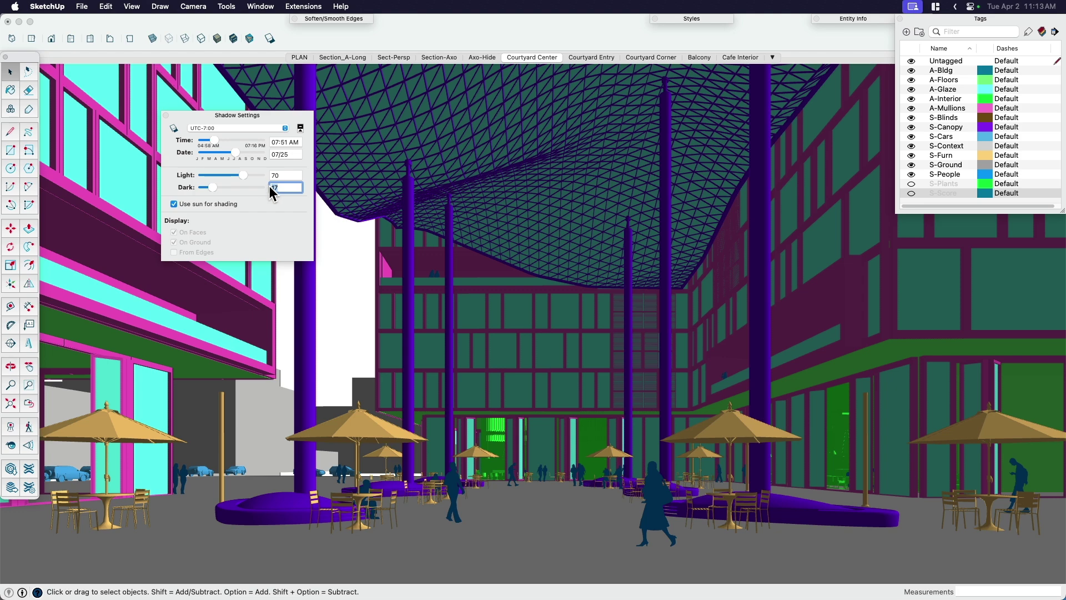
text(90)
key(Return)
click(272, 175)
text(0)
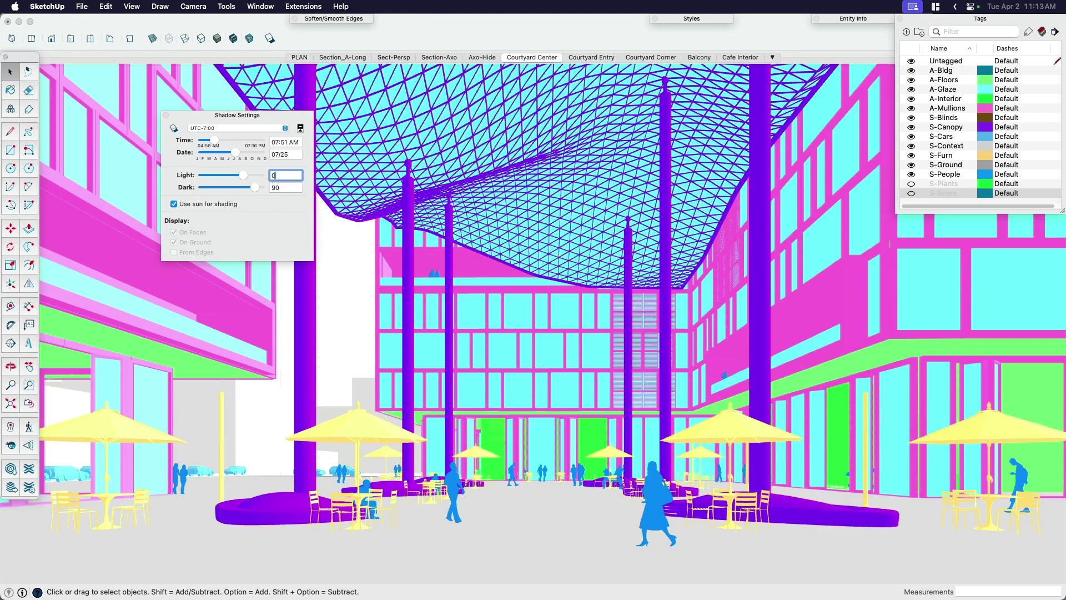
click(289, 189)
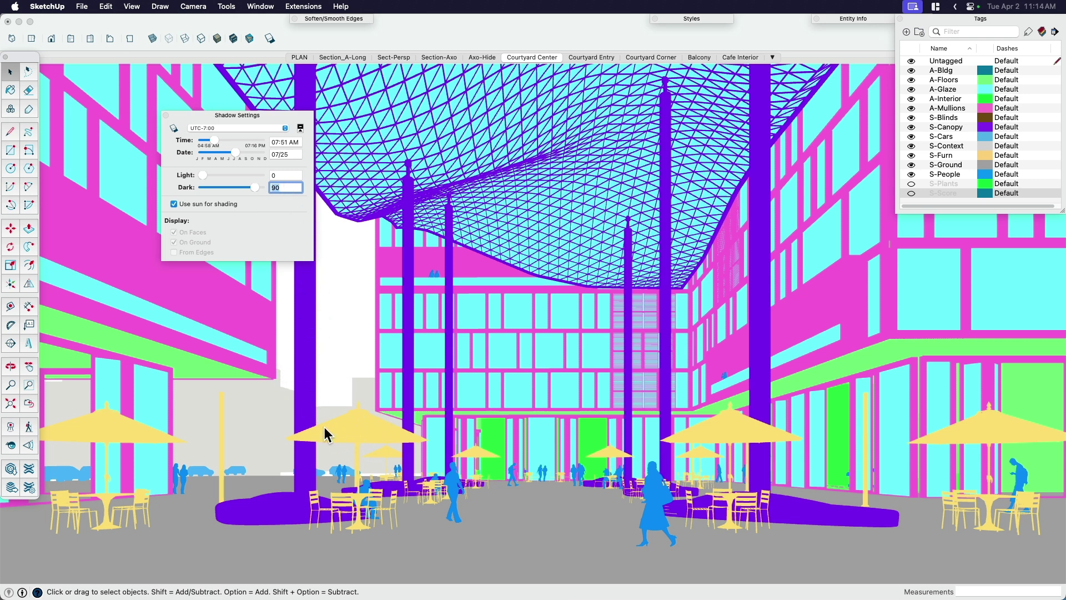
drag(226, 118, 182, 111)
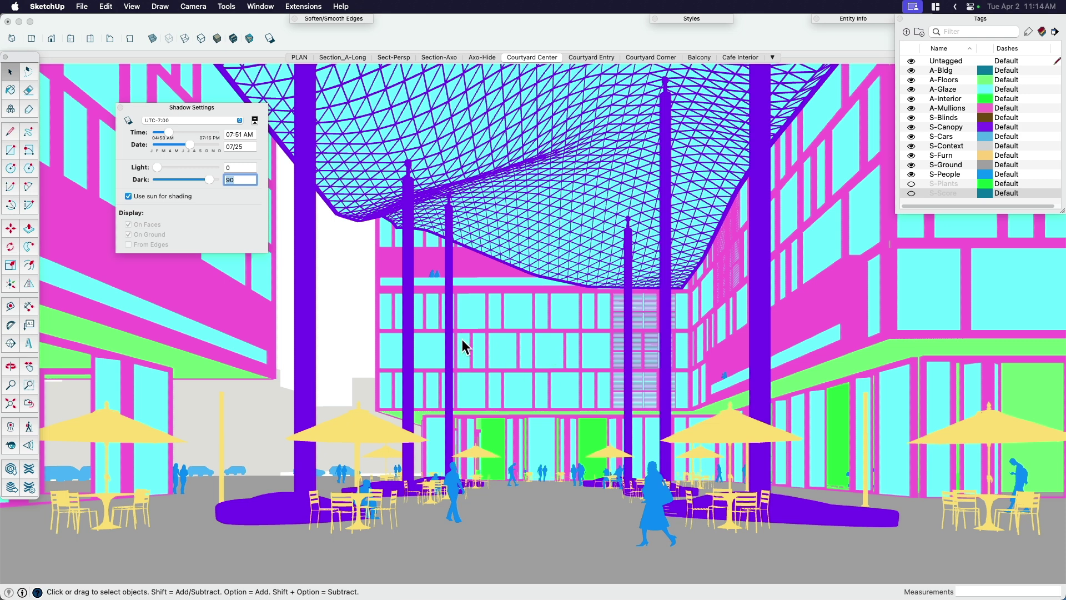
- Export the tag-coloured view as the PNG SU_CBT
click(82, 7)
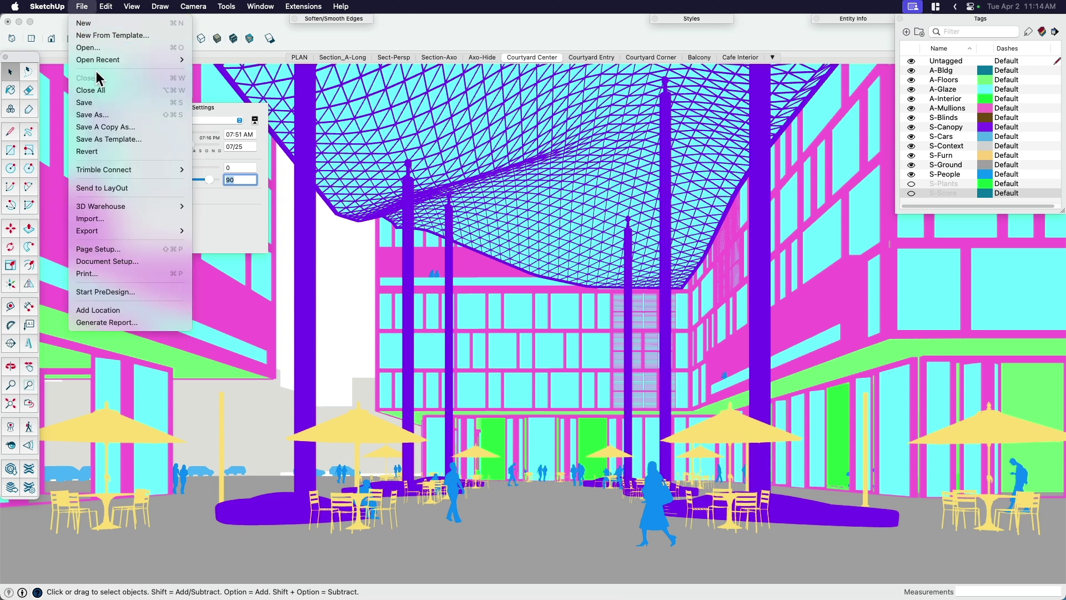
mouse_move(139, 231)
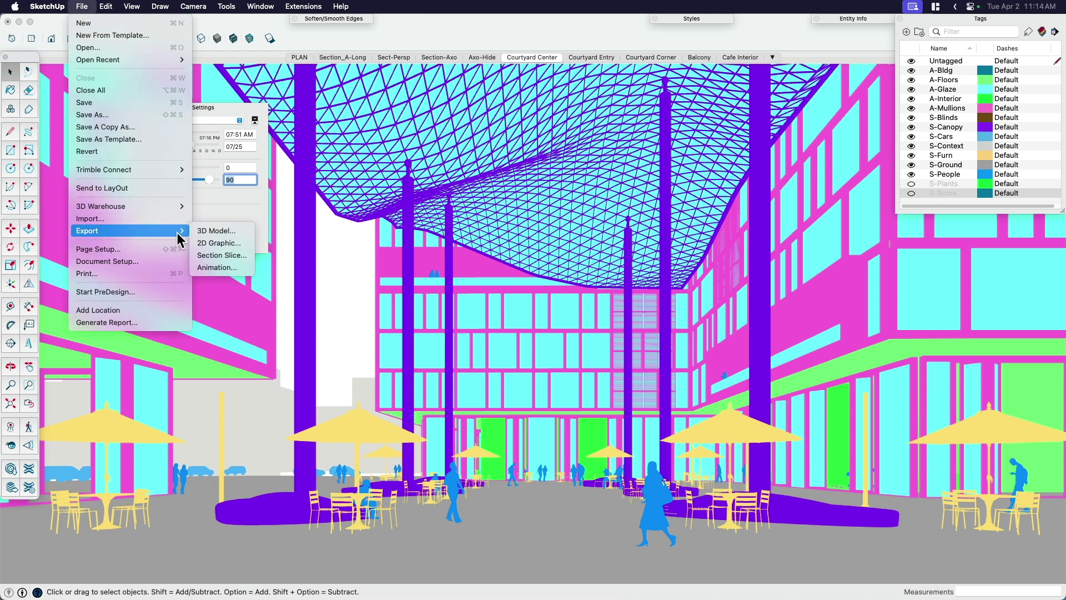
click(232, 243)
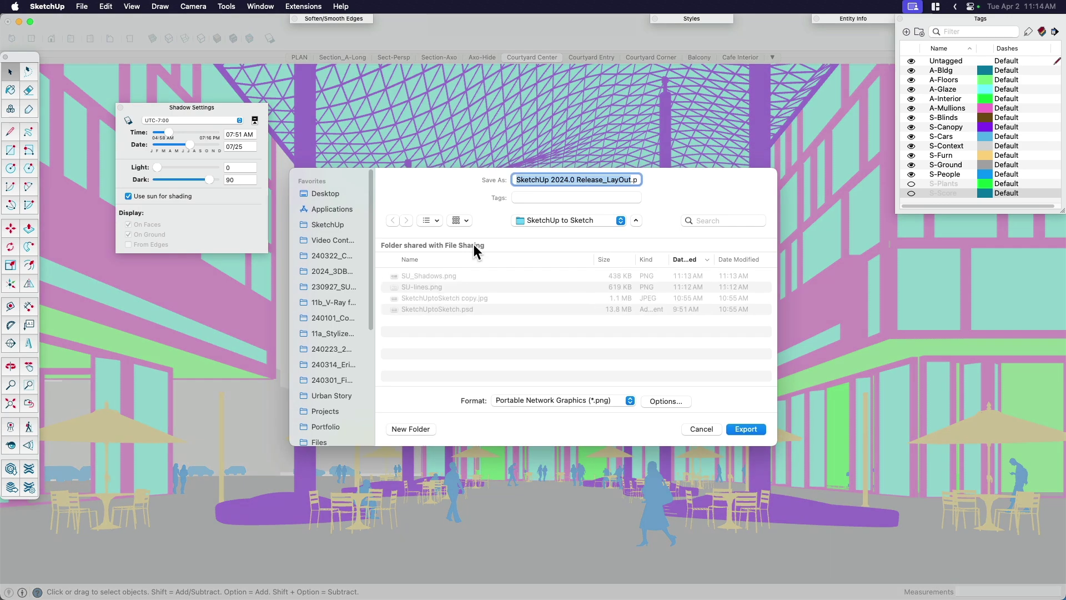
text(SU_)
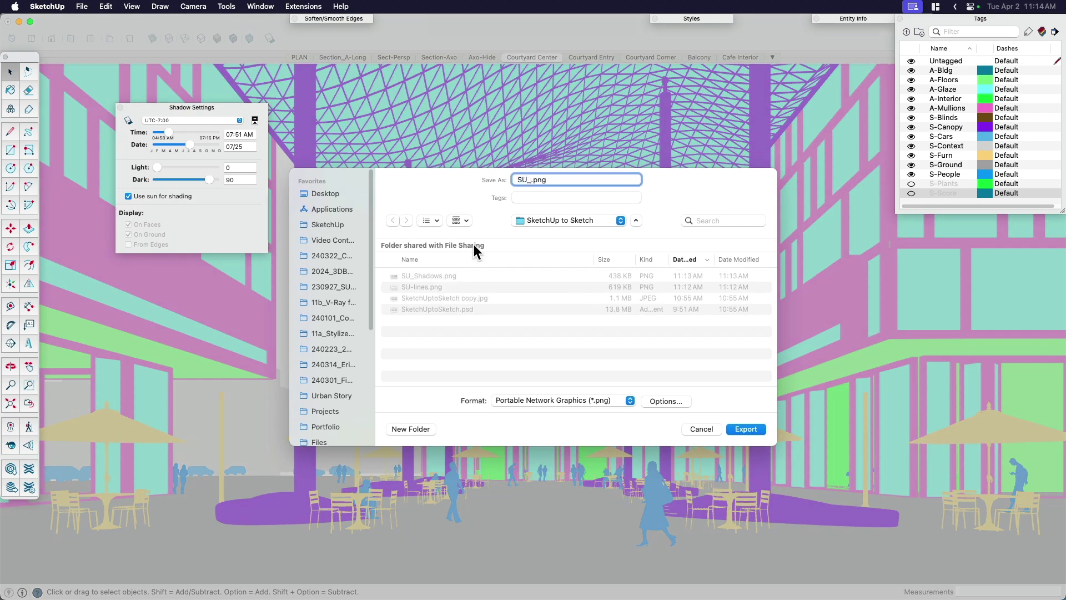
text(CBT)
key(Return)
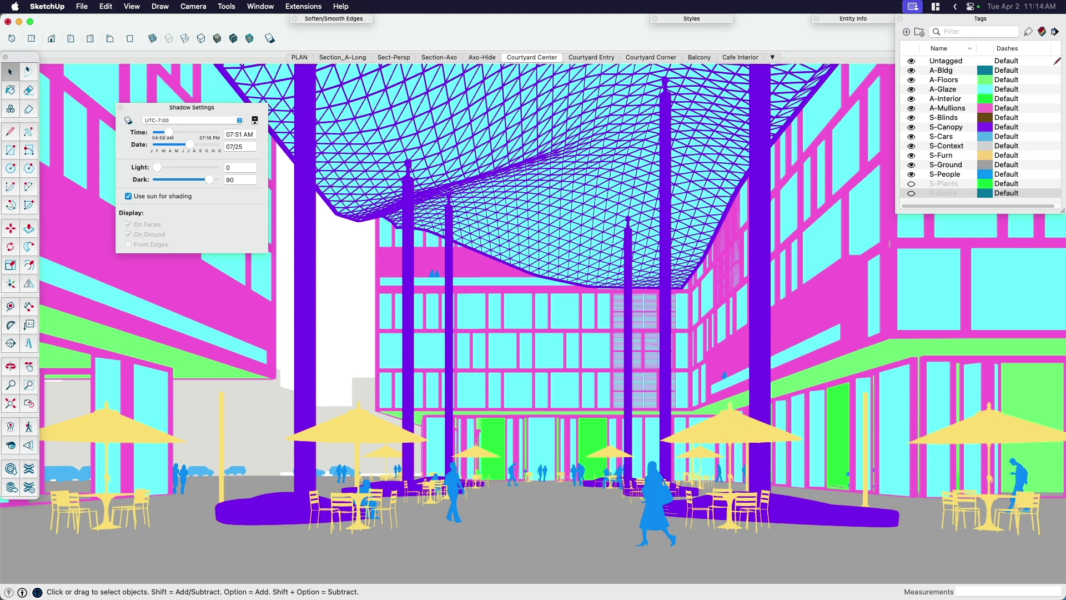
- In Finder, select SU_CBT.png, SU-lines.png and SU_Shadows.png together
key(super+Tab)
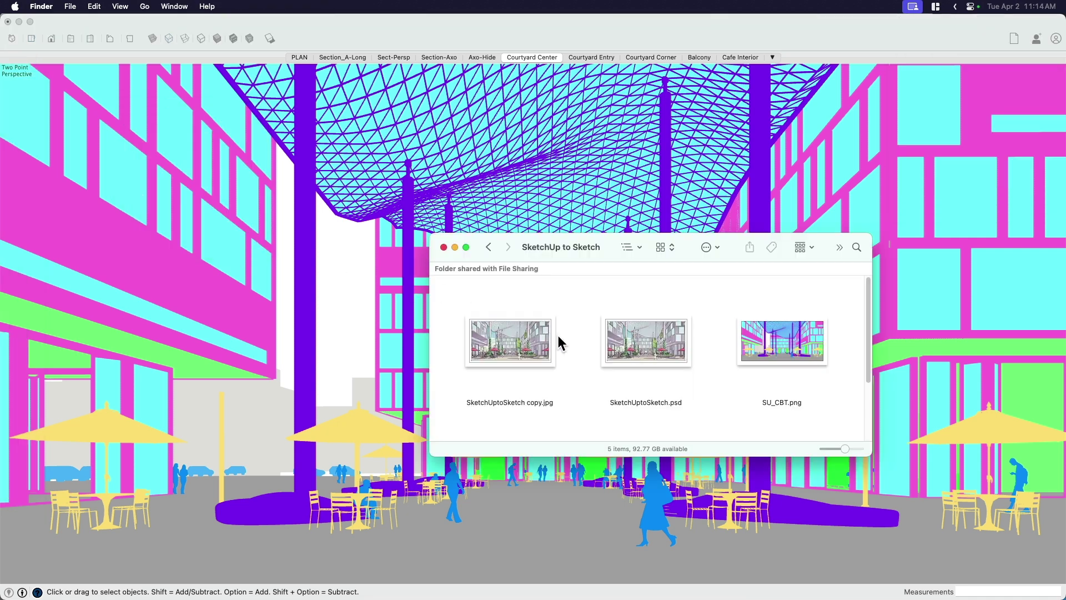
click(794, 327)
scroll(794, 328, down, 3)
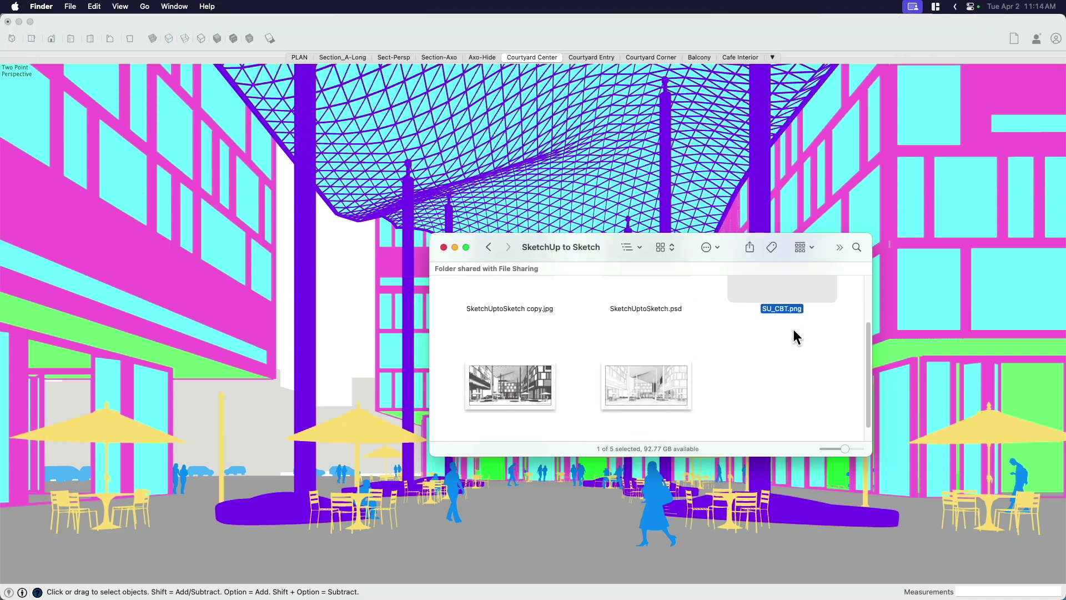
super+click(651, 367)
super+click(528, 368)
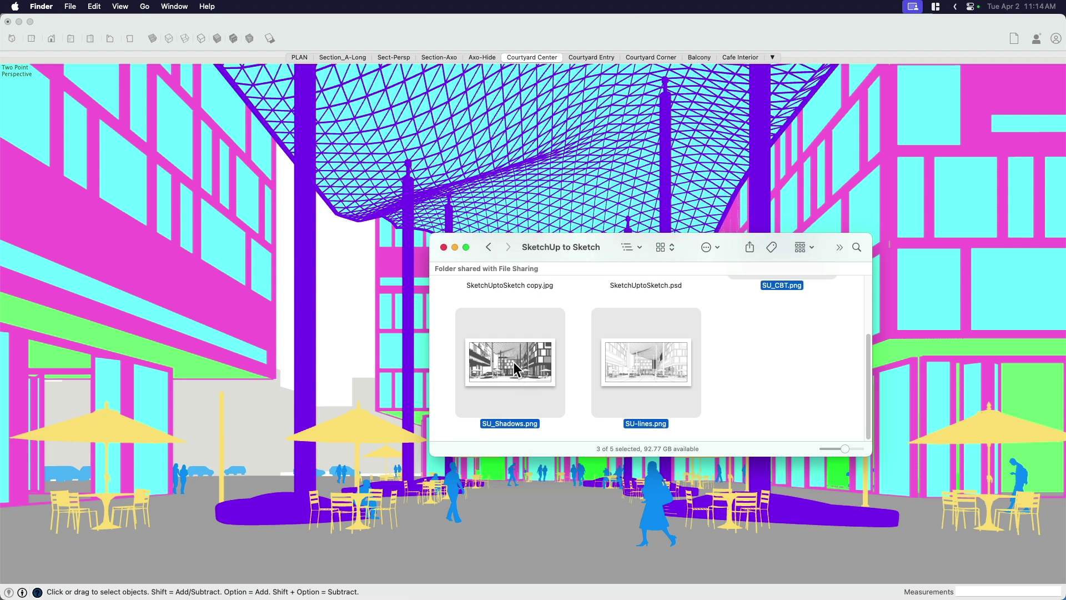
- Open the three PNGs in Photoshop and move the lines and shadows images into SU_CBT as layers
mouse_move(512, 365)
mouse_down()
mouse_move(414, 53)
mouse_move(130, 23)
mouse_move(92, 31)
mouse_move(122, 79)
mouse_up()
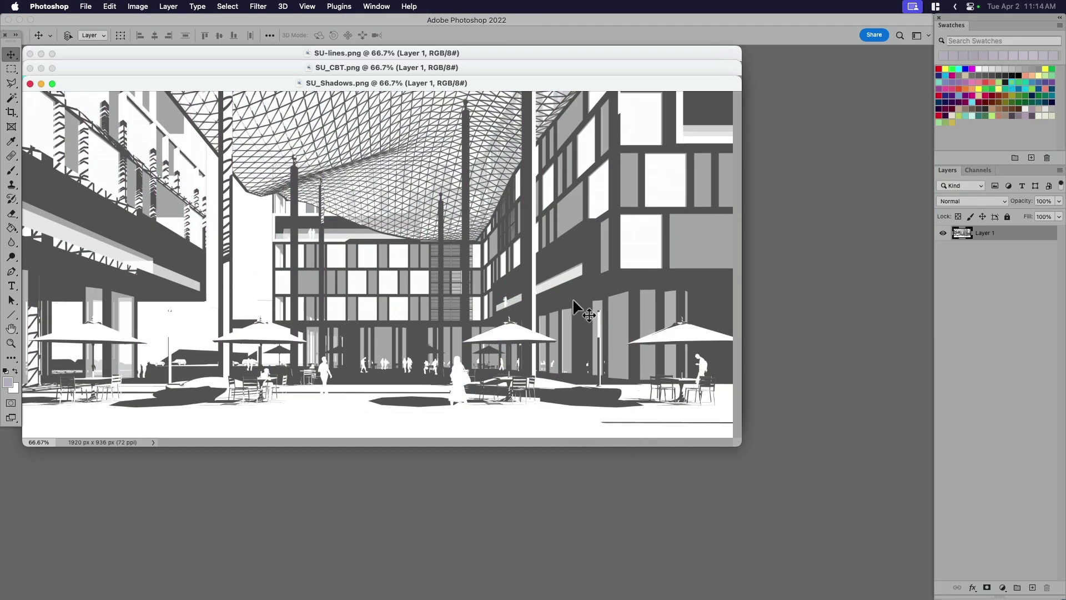
drag(485, 83, 623, 188)
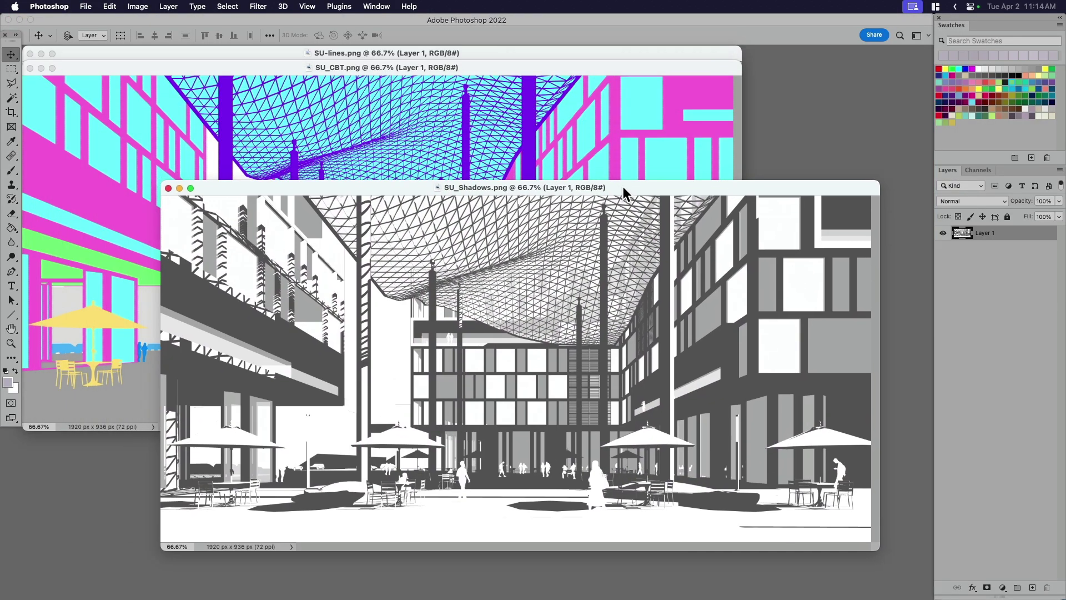
mouse_move(475, 66)
mouse_down()
mouse_move(552, 112)
mouse_move(531, 128)
mouse_up()
click(561, 111)
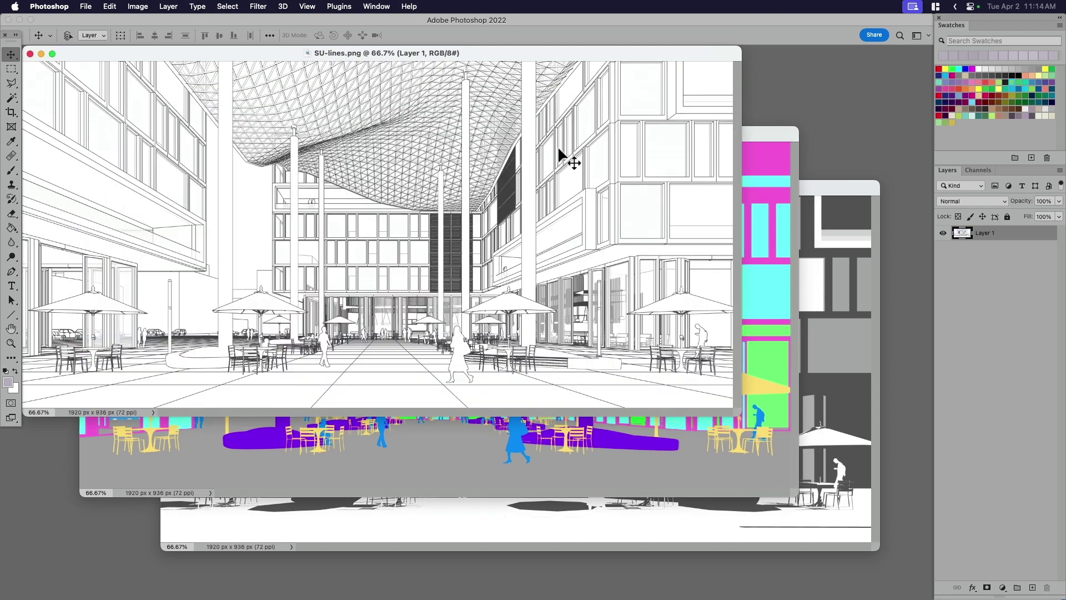
drag(674, 374, 769, 416)
click(575, 107)
key(super+w)
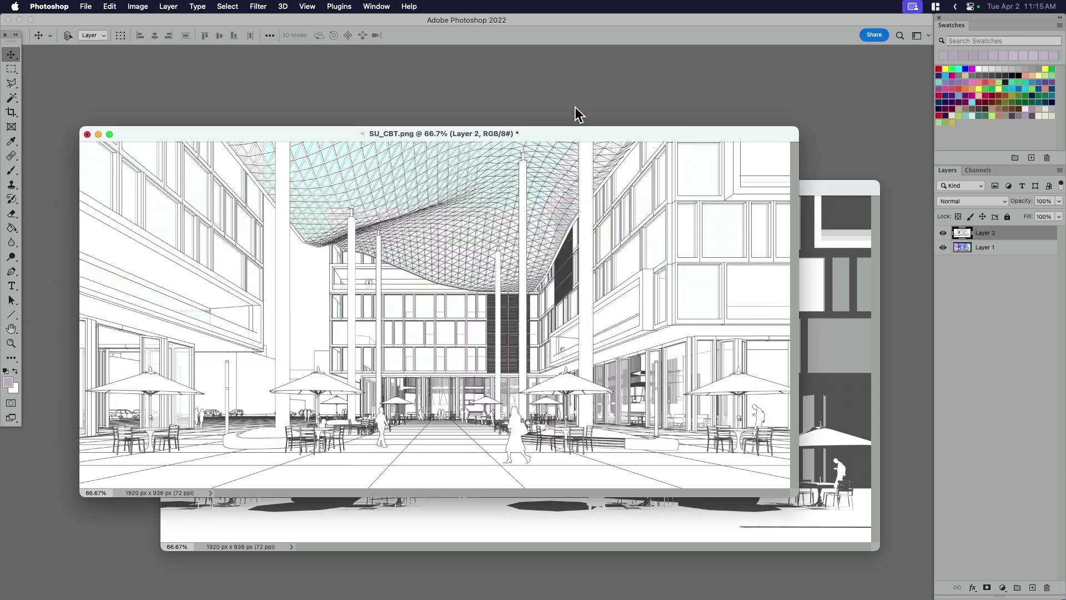
click(824, 278)
drag(728, 242, 655, 170)
click(835, 309)
key(super+w)
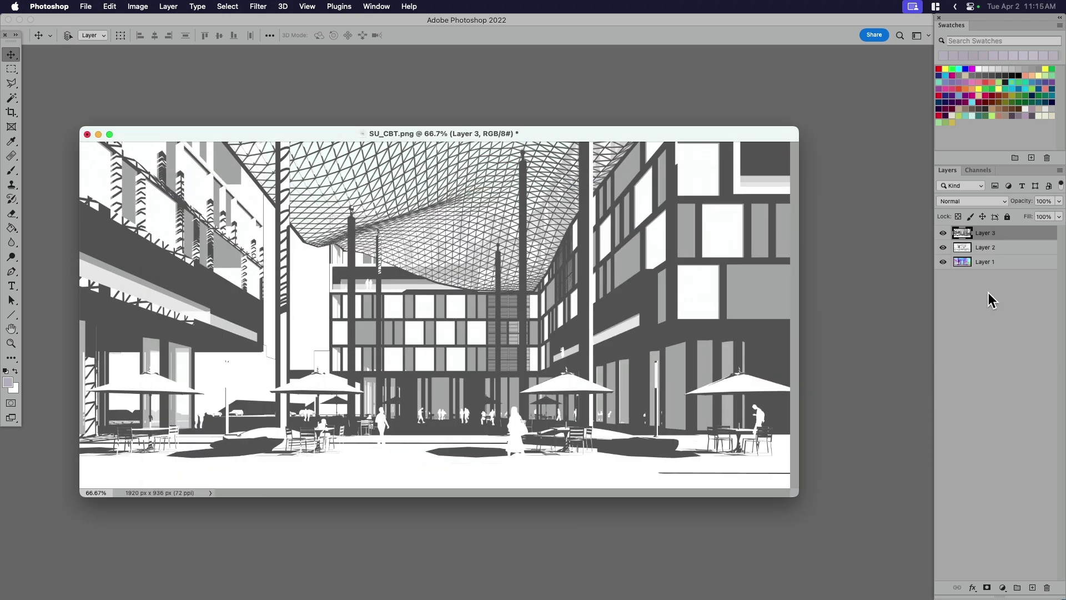
- Rename the layers SU-CBT, SU-Lines and SU-Shadows, then view full screen
double_click(984, 262)
text(CB)
key(BackSpace)
key(BackSpace)
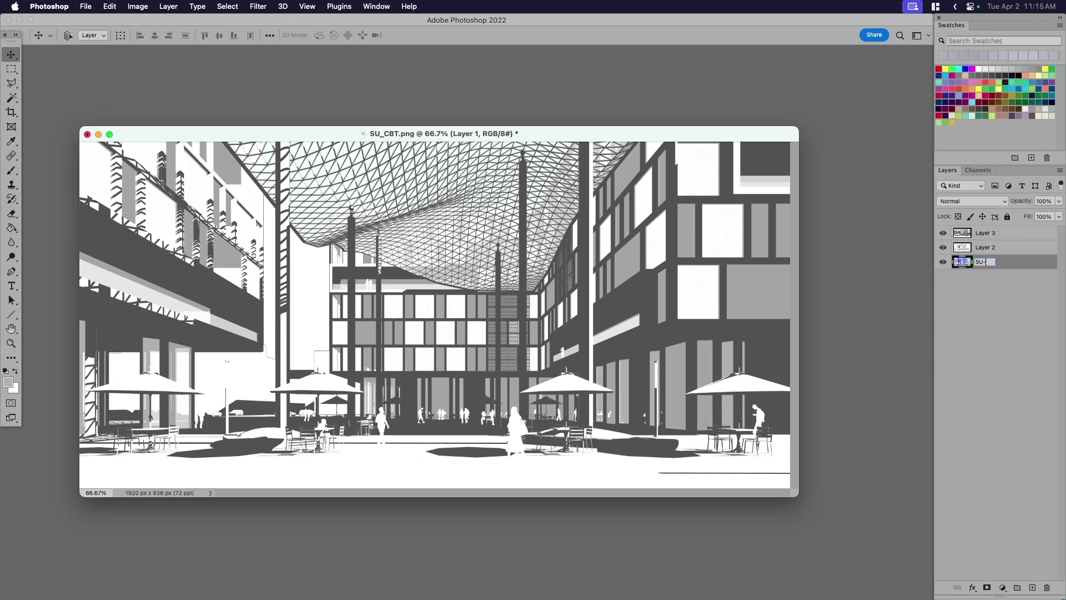
text(SU-CBT)
key(Return)
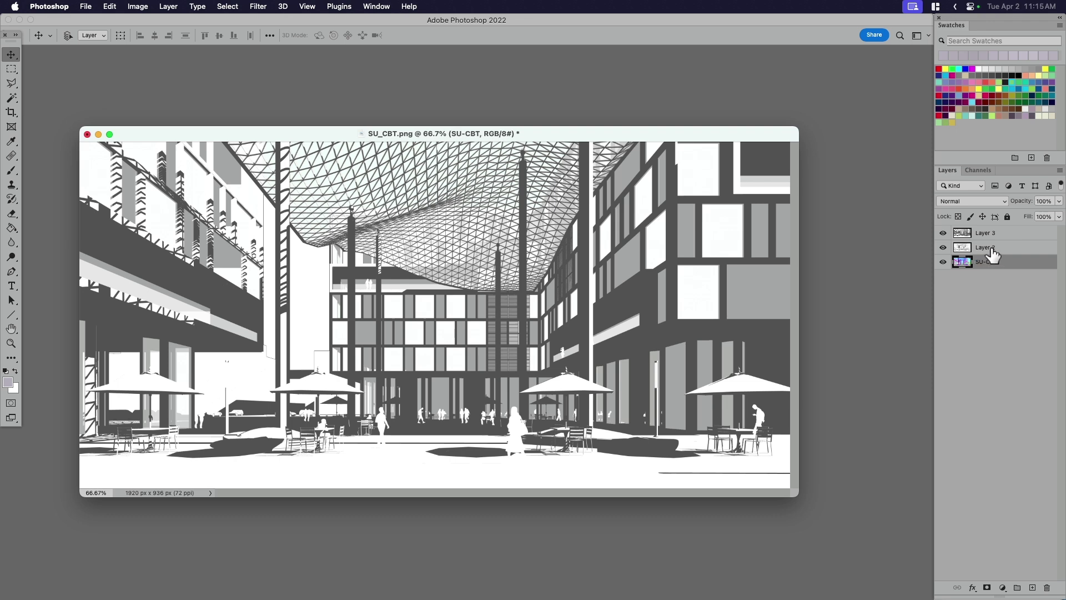
double_click(987, 247)
text(SU-Lines)
key(Return)
double_click(985, 233)
text(SU-Shadows)
key(Return)
key(f)
scroll(652, 348, right, 2)
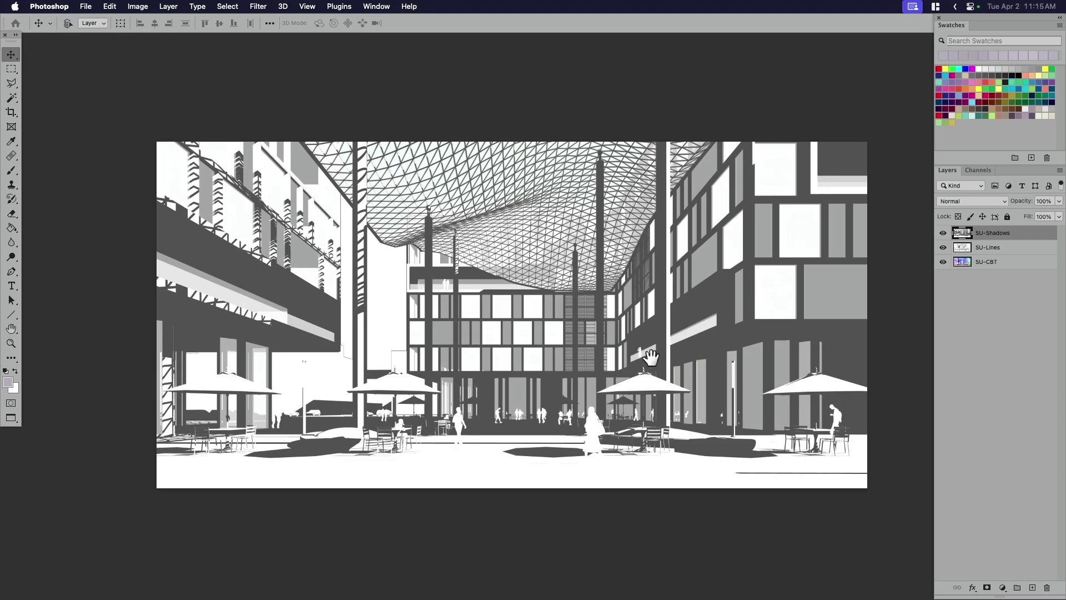
- Zoom in, then use Color Range to sample the dark grey shadow with Fuzziness 146
key(z)
drag(647, 387, 670, 376)
key(h)
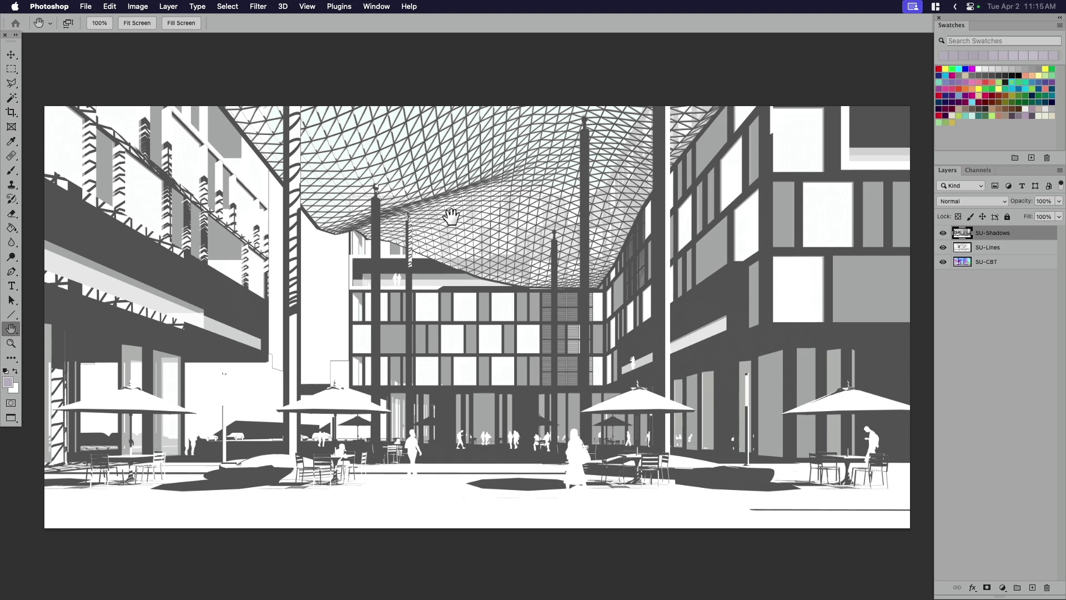
click(228, 8)
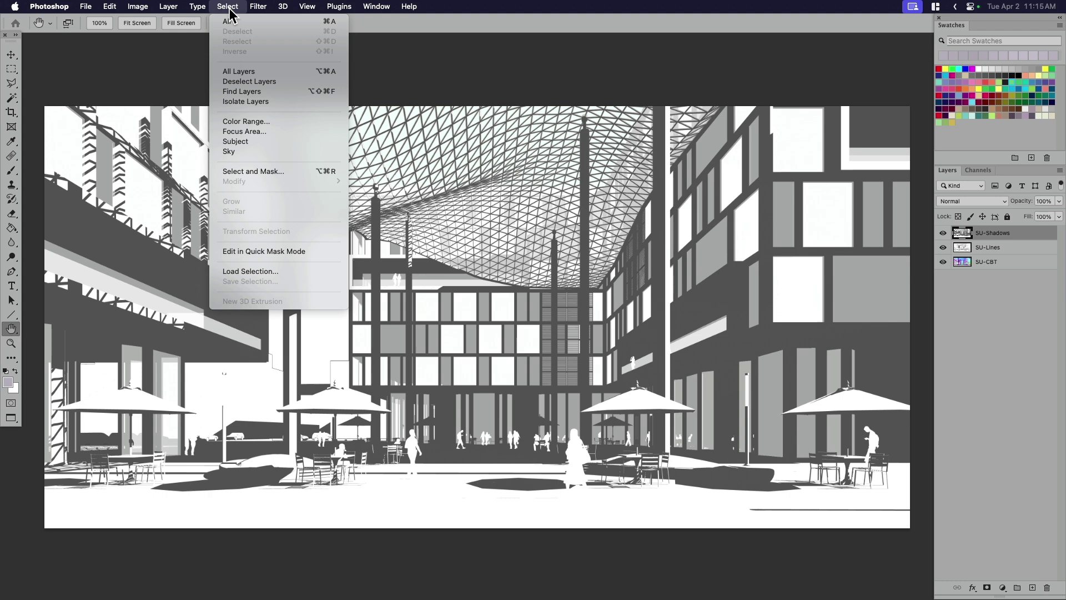
click(264, 125)
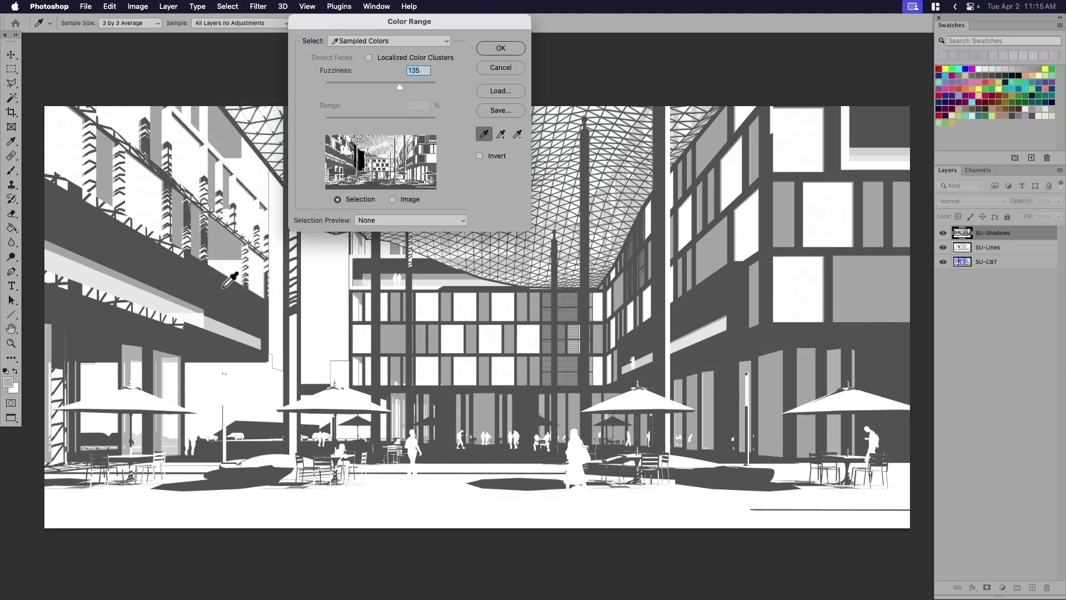
click(223, 287)
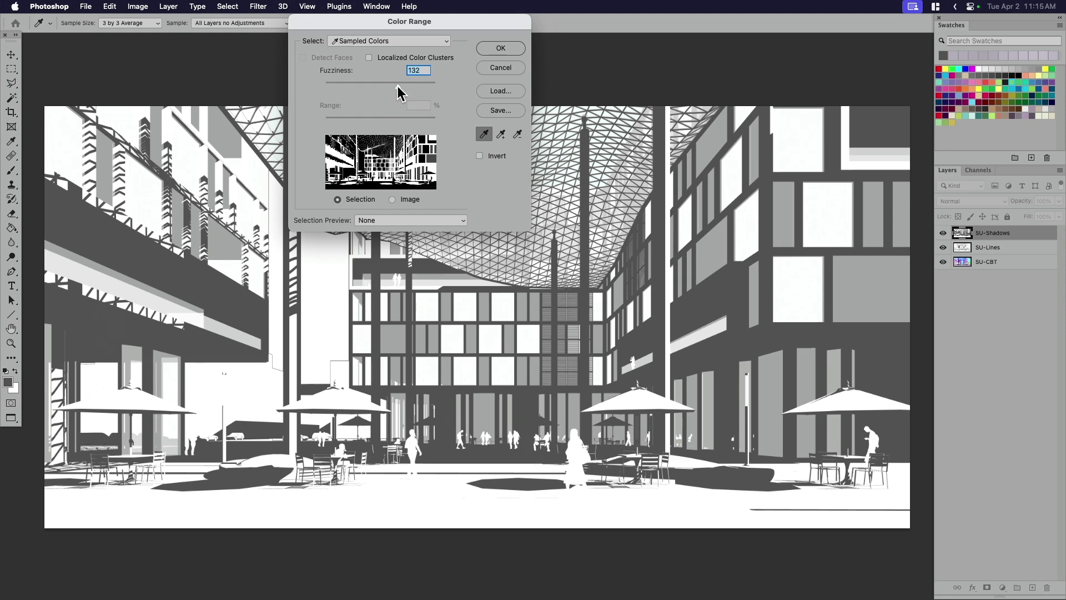
mouse_move(400, 87)
mouse_down()
mouse_move(354, 88)
mouse_move(415, 86)
mouse_up()
drag(414, 22, 389, 81)
drag(389, 145, 381, 145)
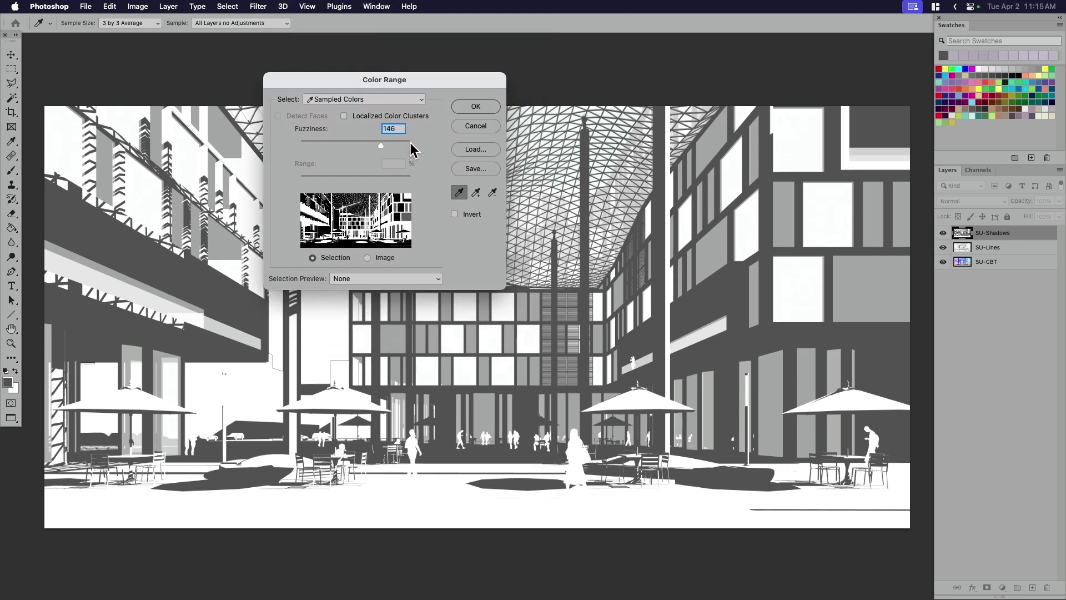
- Hide the grey SU-Shadows layer and rename the new blank layer SU-Shadow-Color
click(475, 106)
key(h)
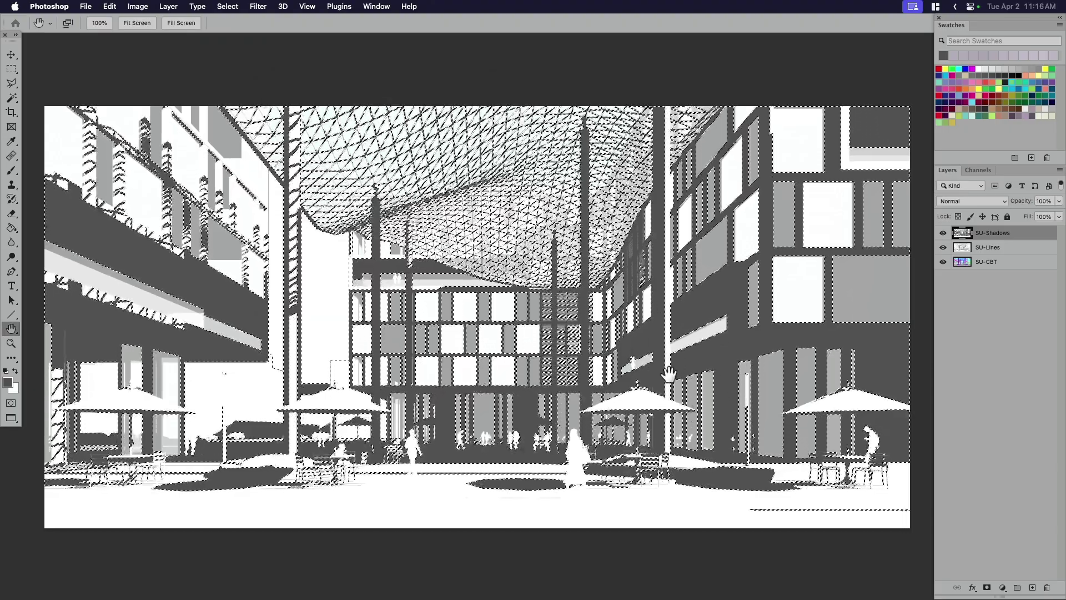
click(943, 233)
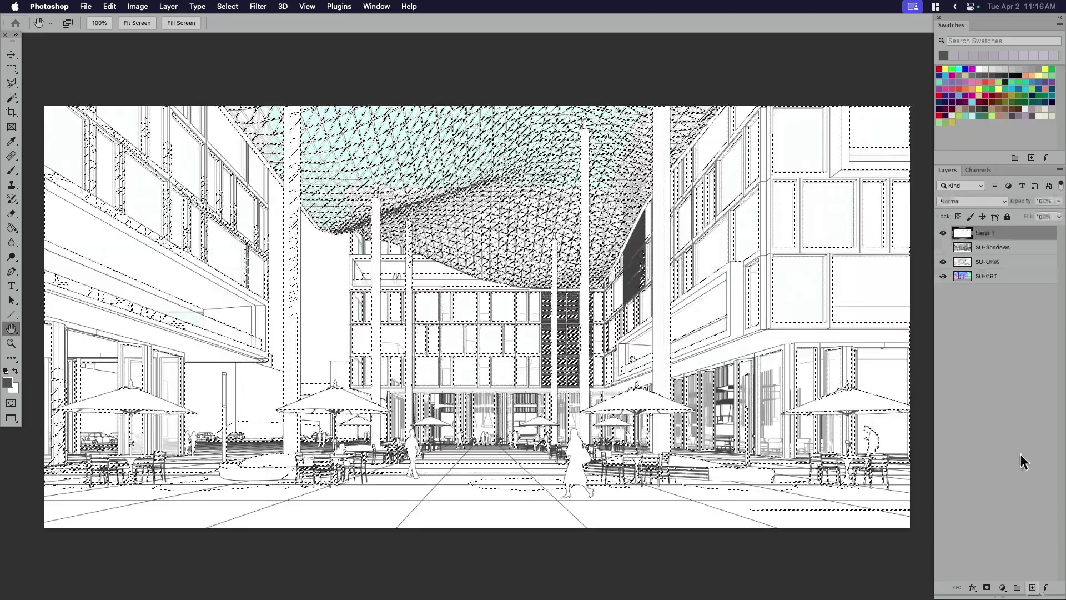
double_click(986, 232)
text(SU-Shadw)
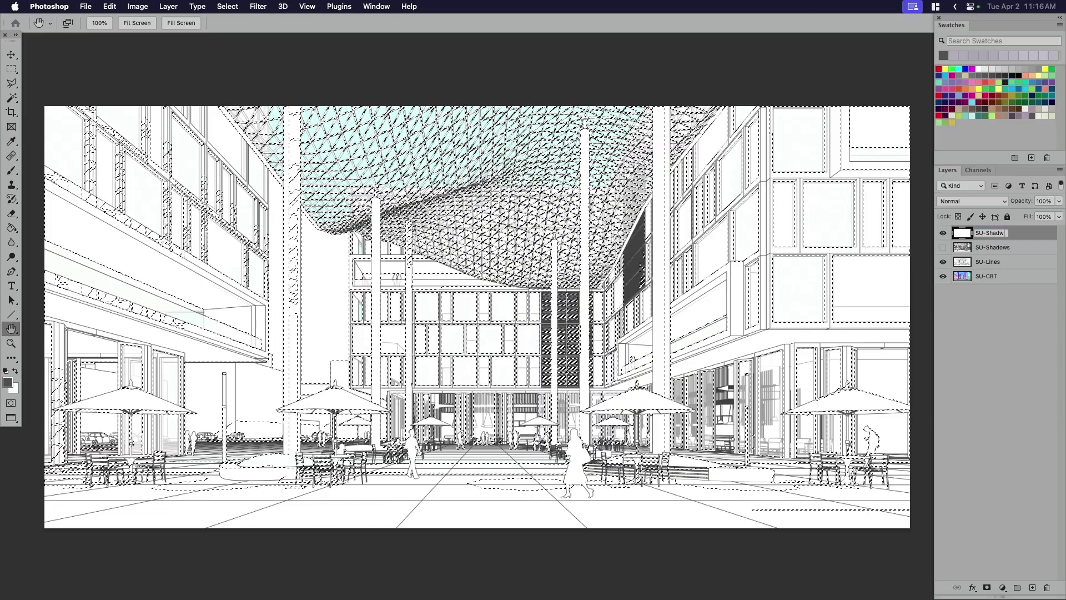
key(BackSpace)
text(ow)
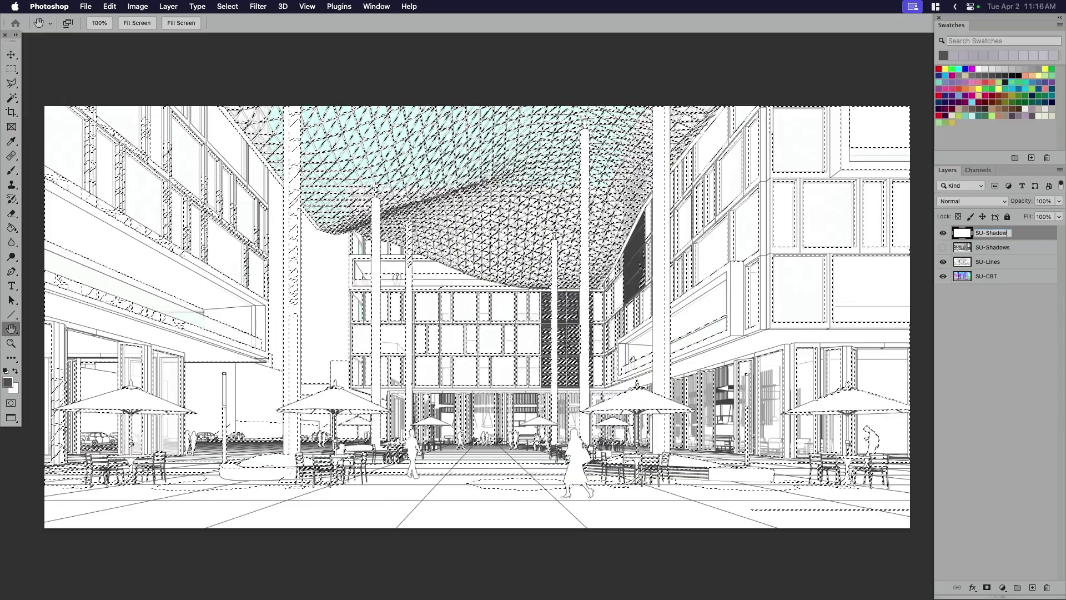
text(-Colo)
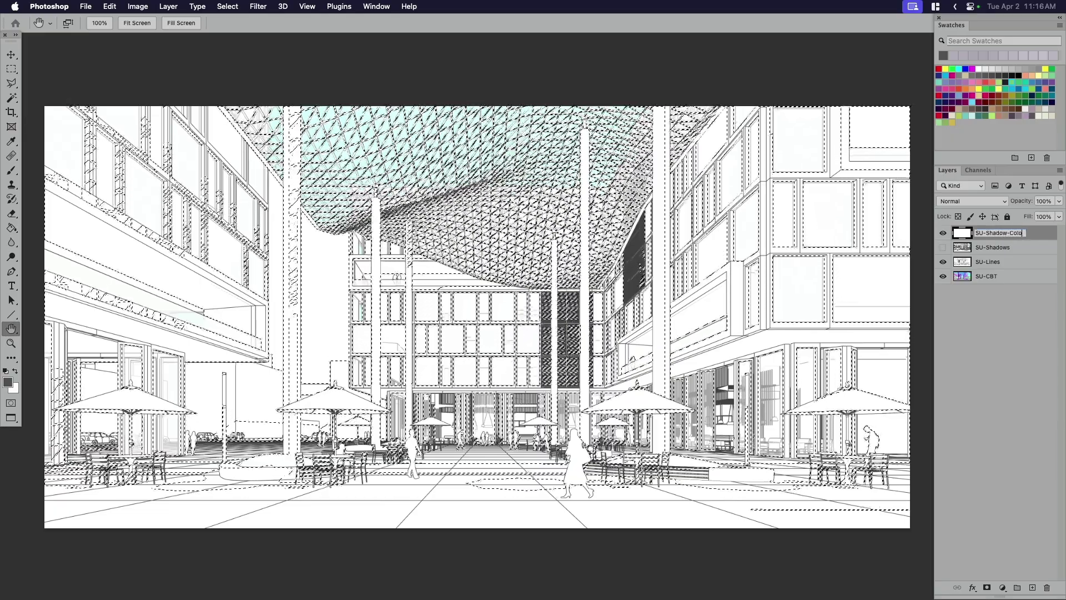
text(r)
key(Return)
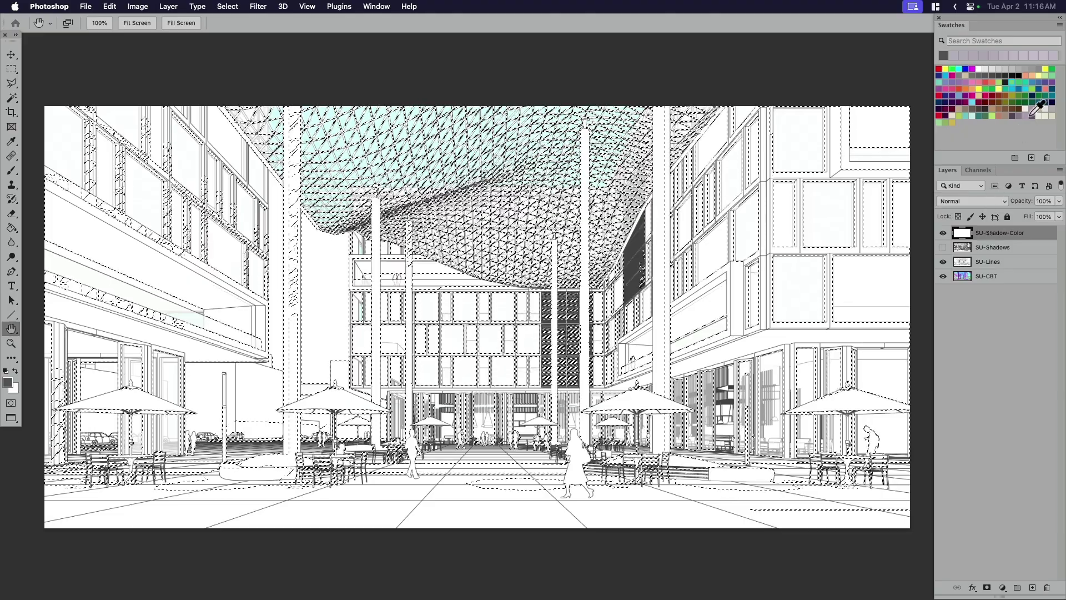
- Fill the shadow selection with light purple, deselect, and set the layer to Multiply
click(1016, 115)
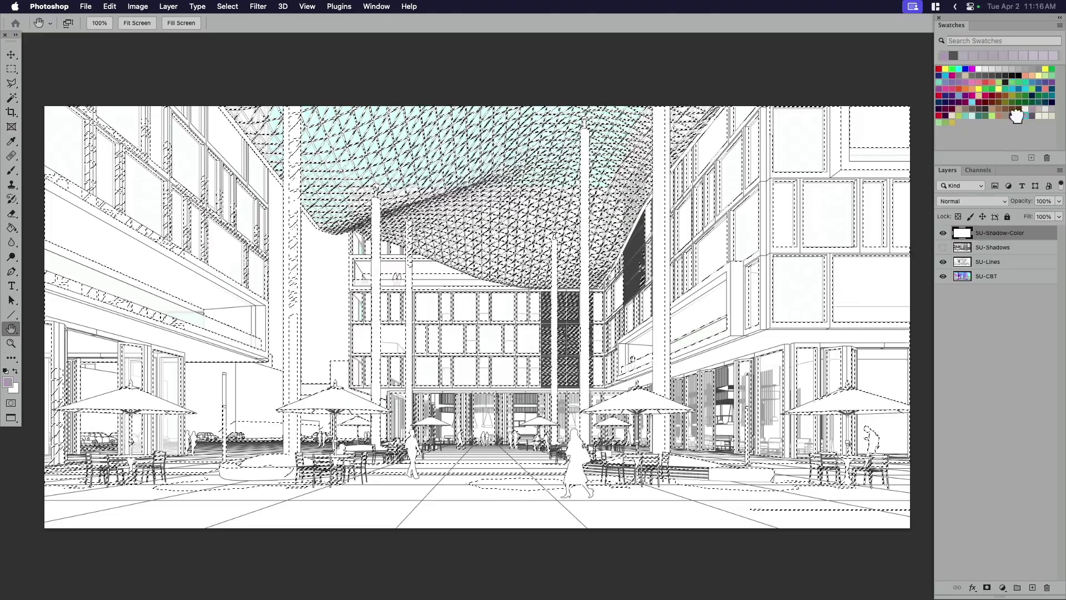
key(g)
click(512, 315)
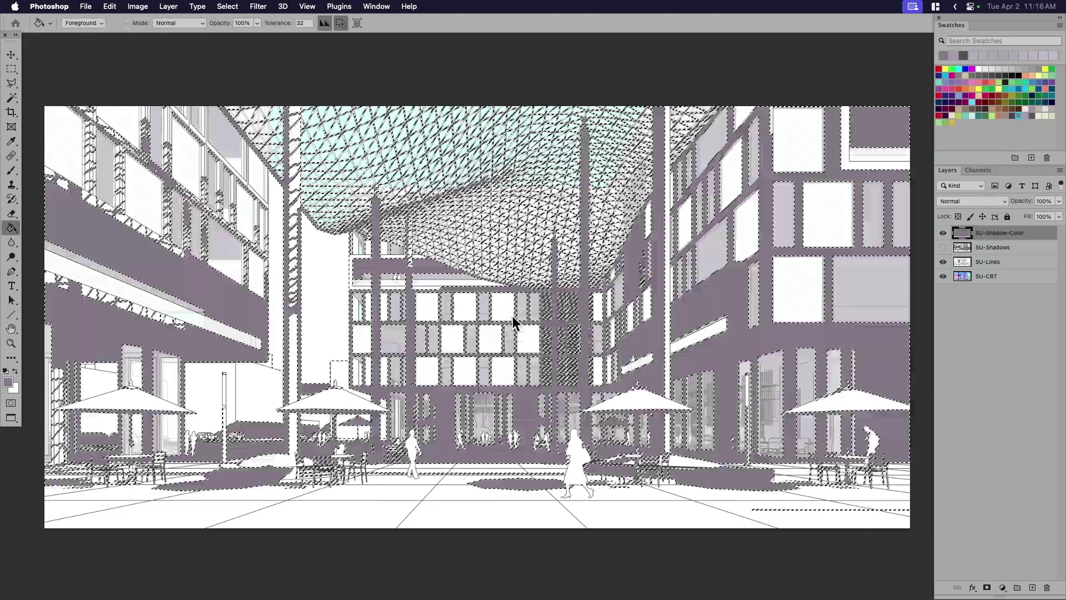
key(super+d)
click(972, 201)
click(962, 239)
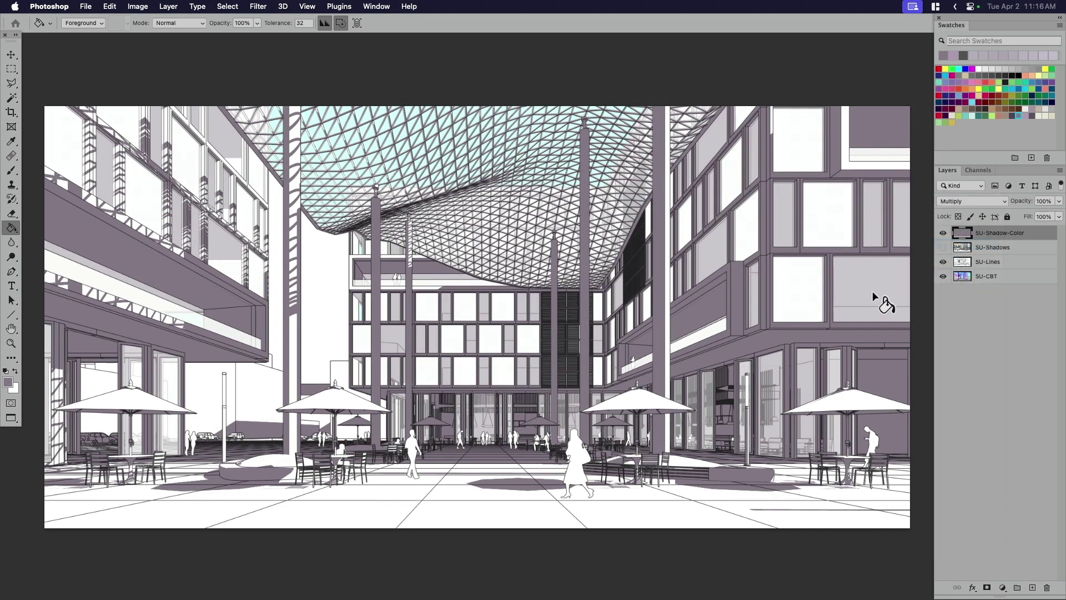
- Apply Hue/Saturation to the shadow fill: Hue −7, Saturation +39, Lightness +36
key(super+u)
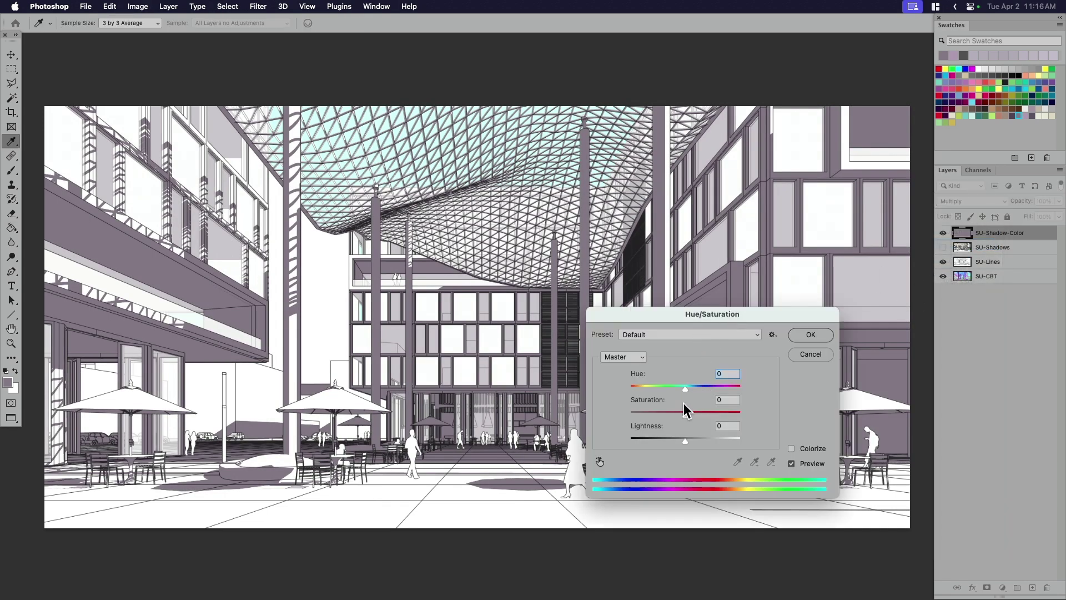
drag(686, 414, 681, 390)
mouse_move(694, 441)
mouse_down()
mouse_move(714, 442)
mouse_move(705, 445)
mouse_up()
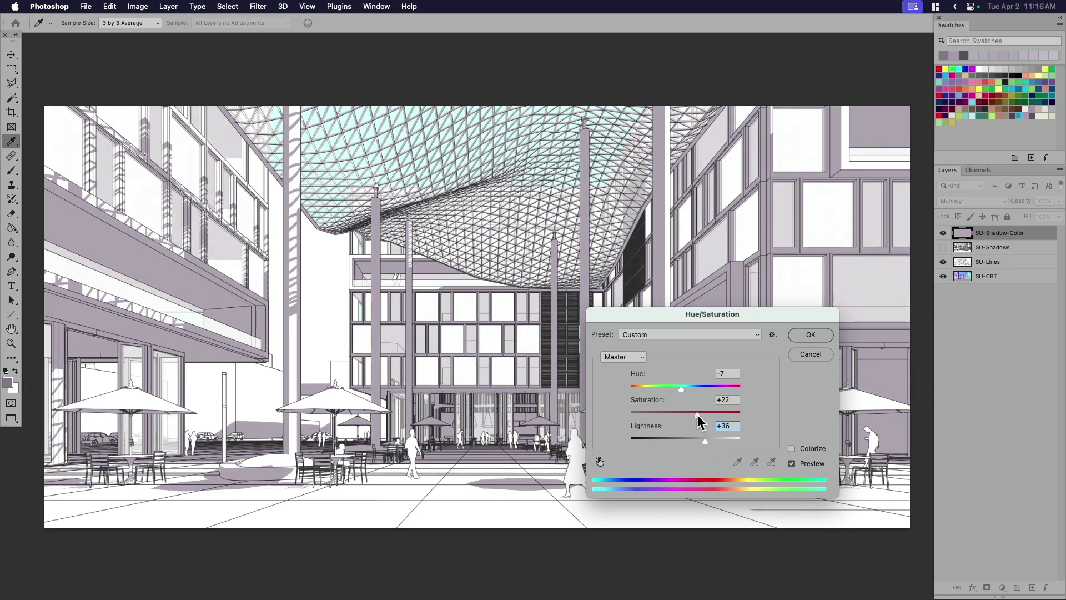
drag(708, 416, 706, 415)
click(810, 336)
key(g)
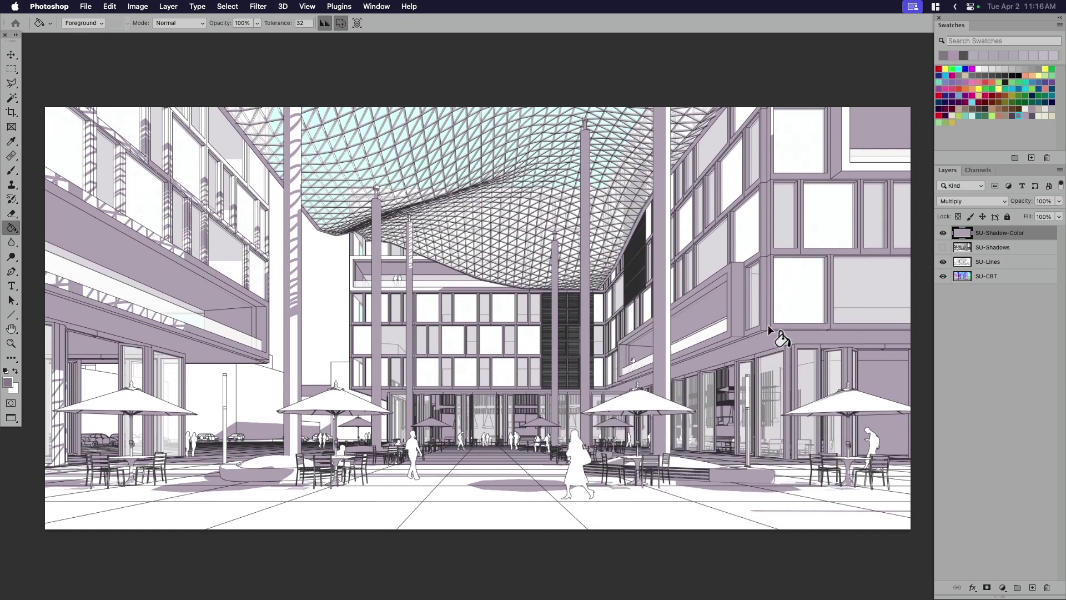
- Set the SU-Lines layer opacity to 35%
key(v)
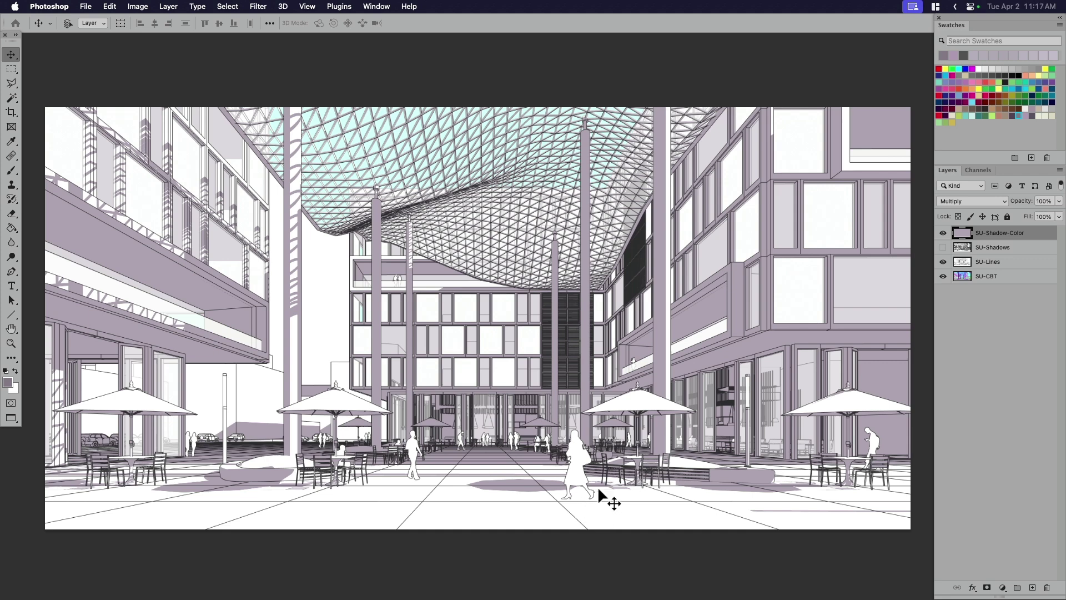
click(961, 266)
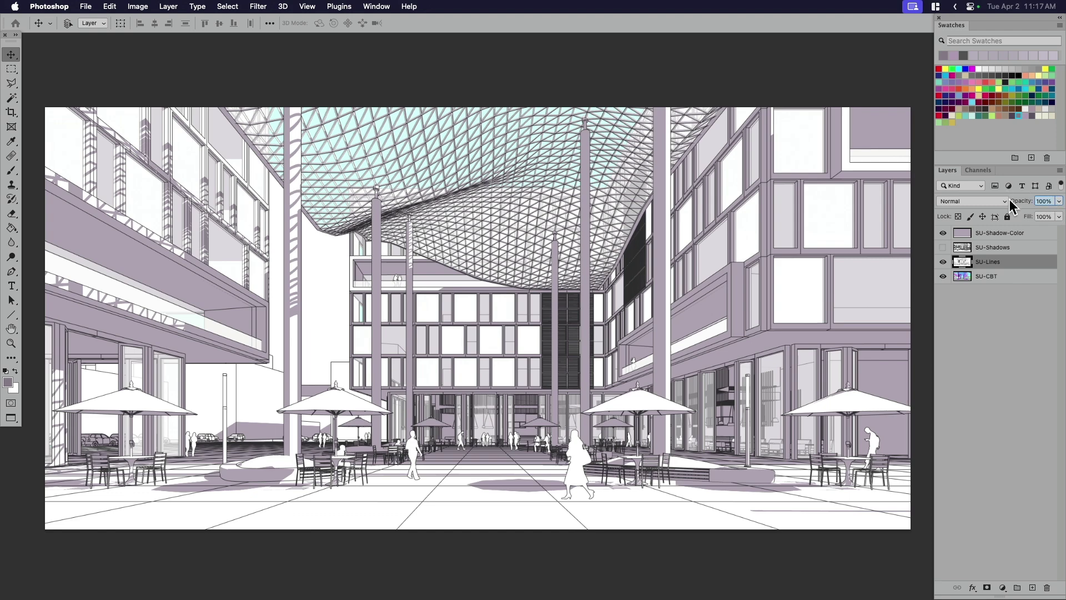
text(35)
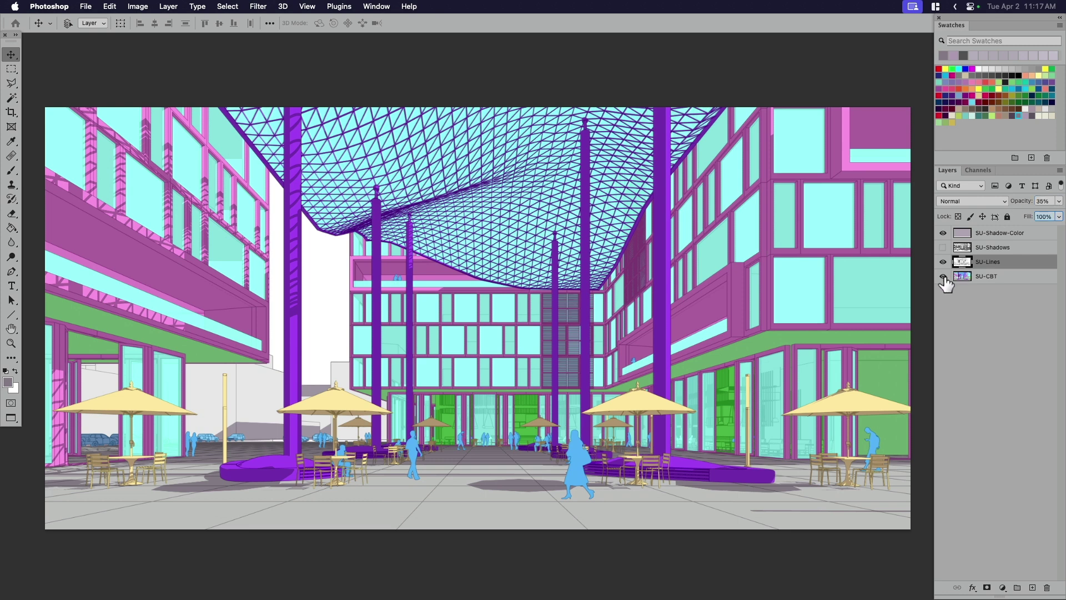
click(967, 314)
click(967, 265)
- Move SU-CBT to the top of the layer stack, toggling its visibility to compare
drag(963, 276, 960, 226)
click(944, 233)
click(943, 233)
click(943, 233)
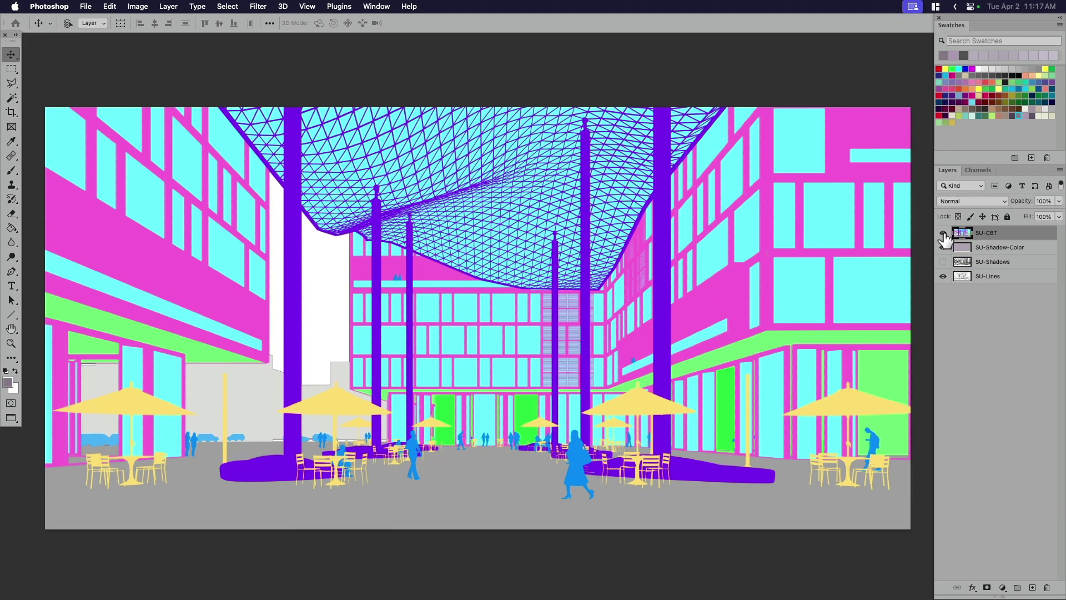
- Magic Wand the purple roof, columns and planters, hide SU-CBT, and delete SU-Shadows
key(w)
click(661, 261)
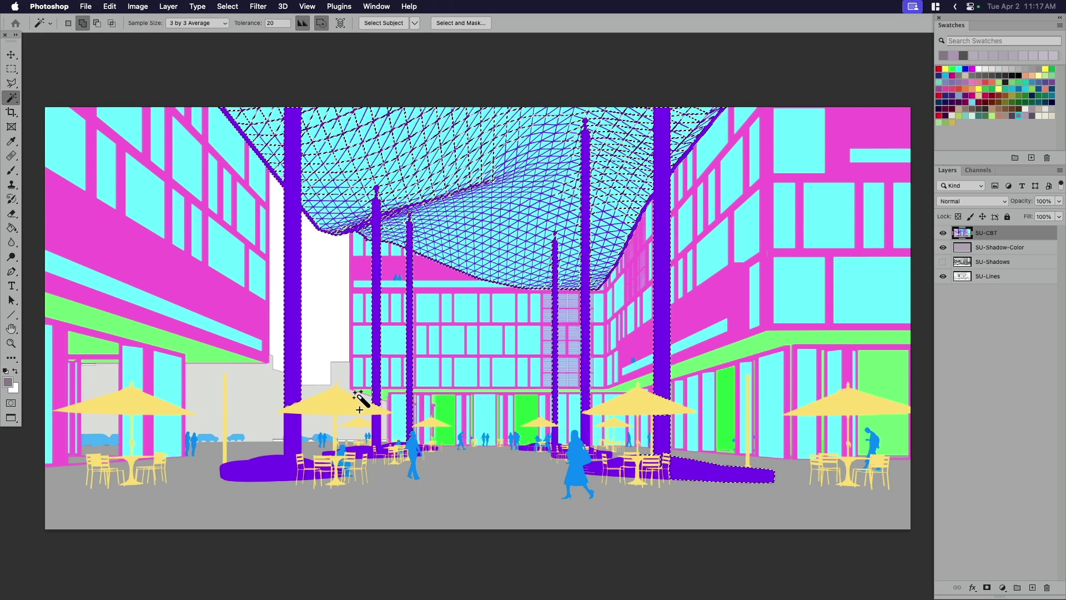
shift+click(378, 430)
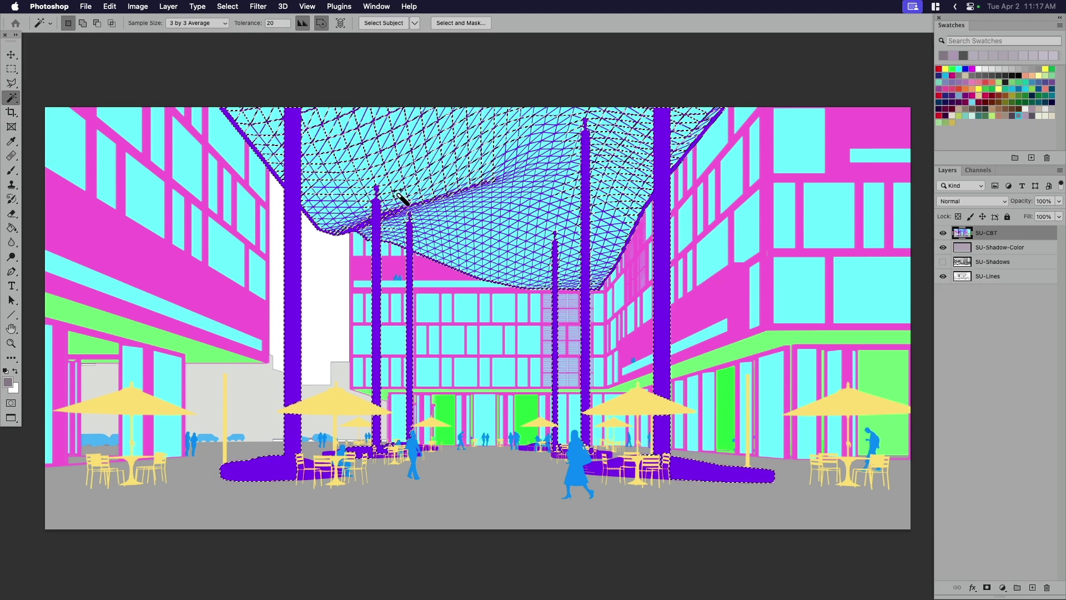
click(943, 233)
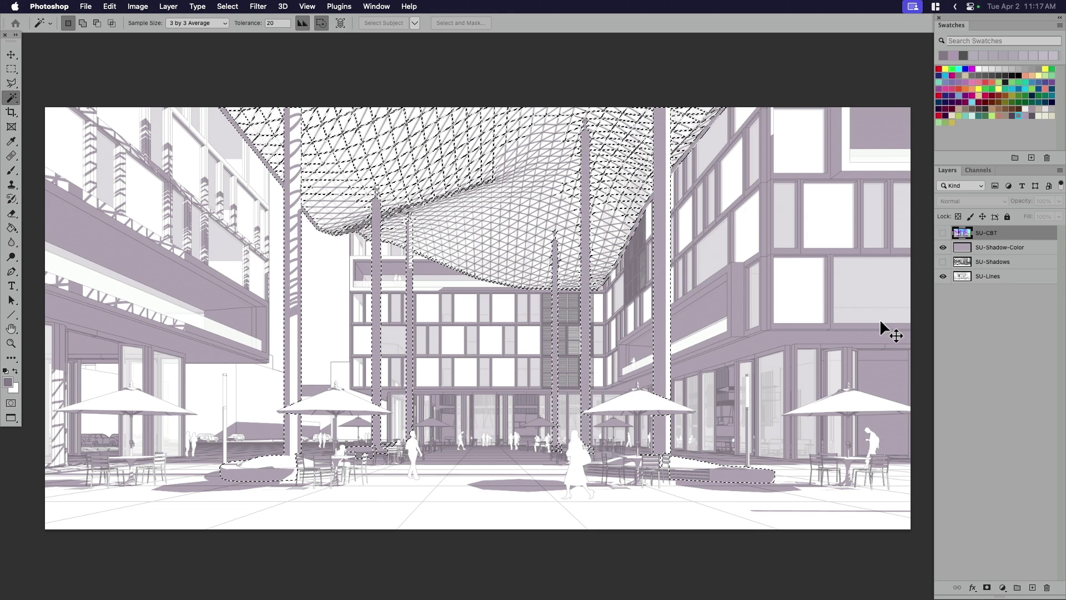
key(super+d)
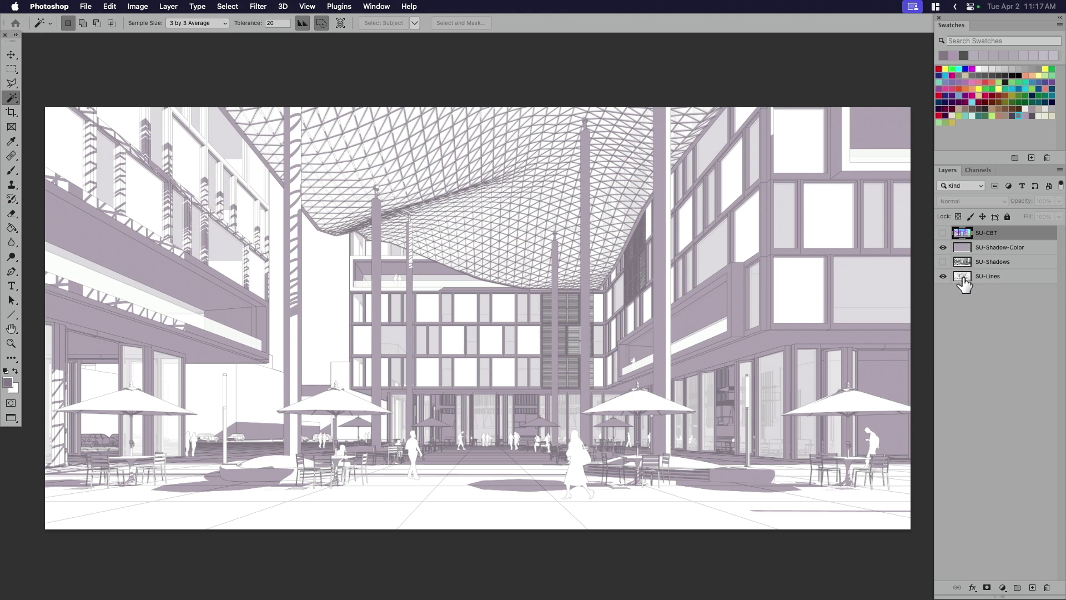
drag(962, 262, 1047, 586)
key(v)
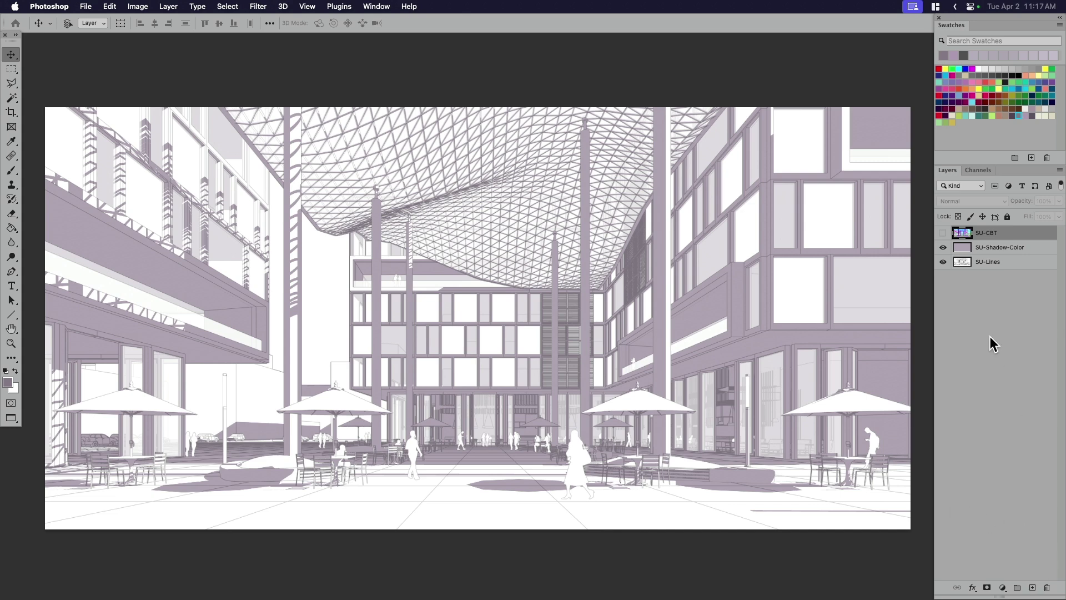
- Create two blank layers above SU-Lines, renaming Layer 1 Sketch-COlor and Layer 2 Sketch-Lines
click(977, 263)
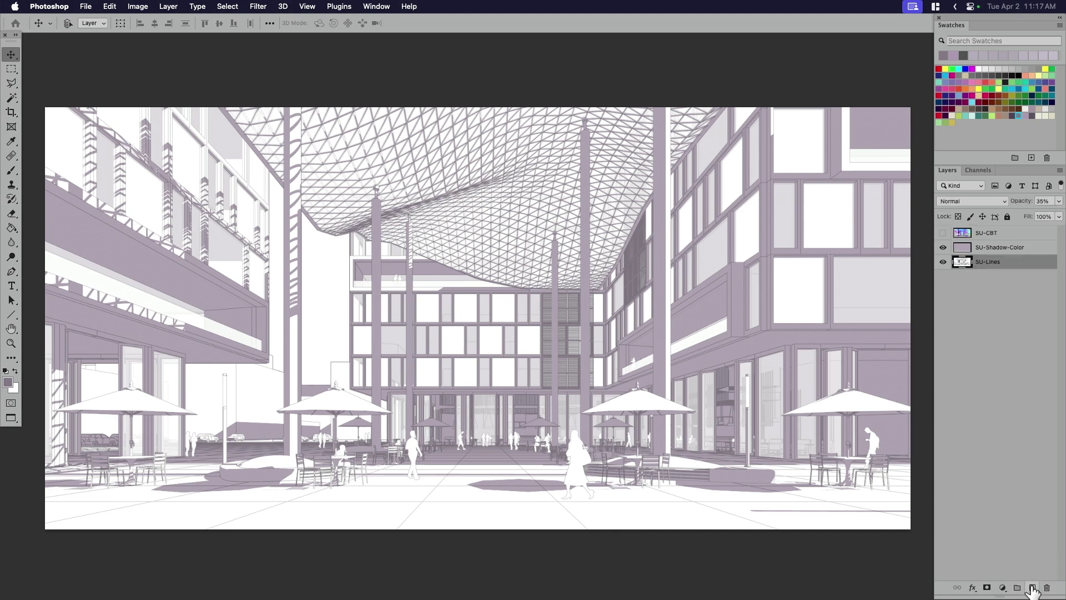
click(1033, 588)
click(1033, 587)
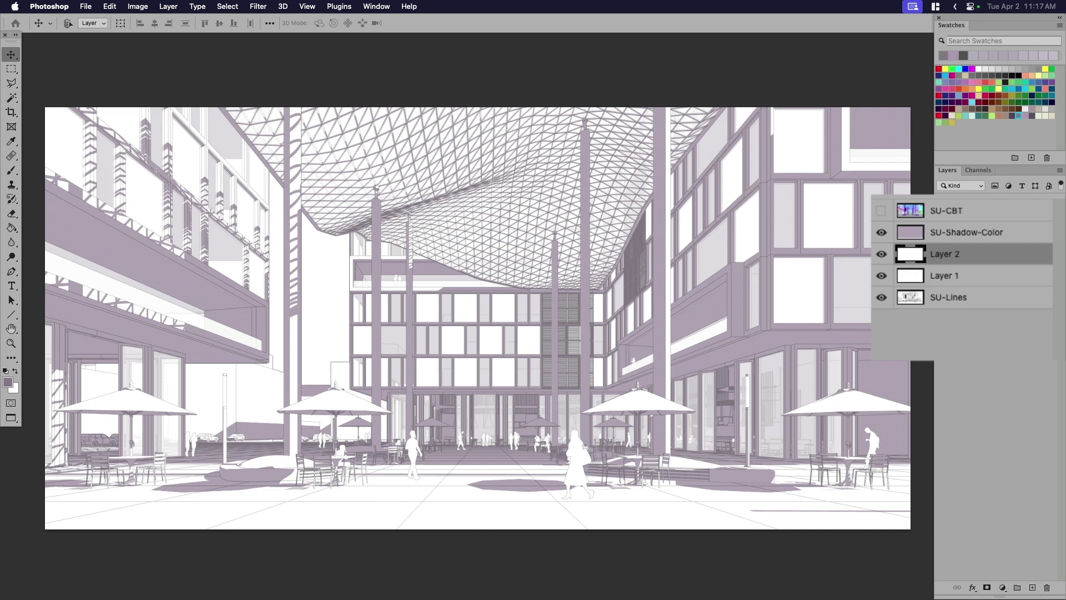
double_click(944, 276)
text(Sketch-COlor)
key(Return)
double_click(954, 254)
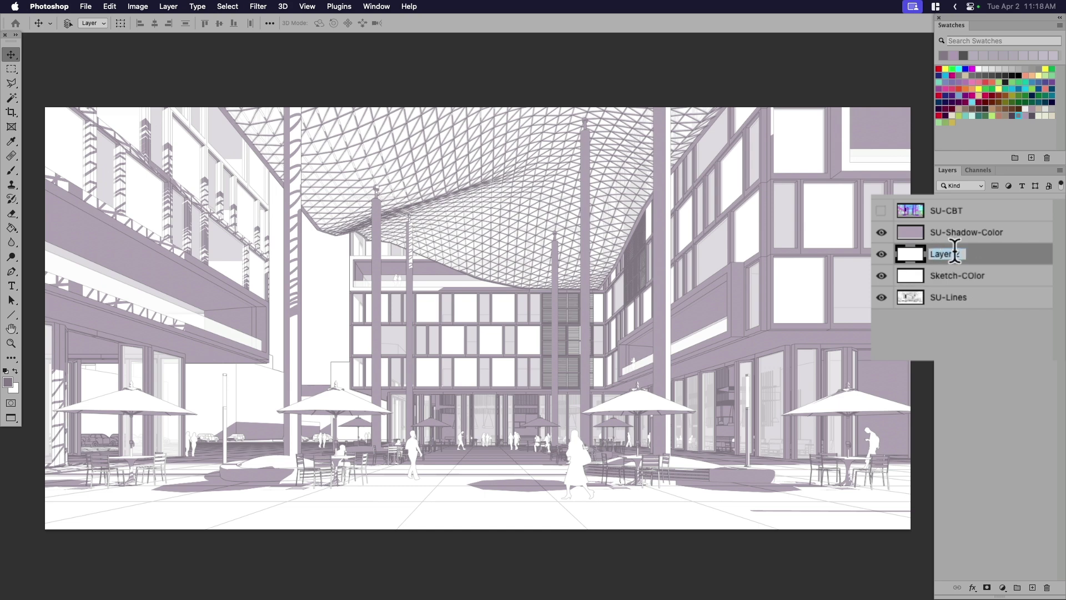
text(Sketch-Lines)
key(Return)
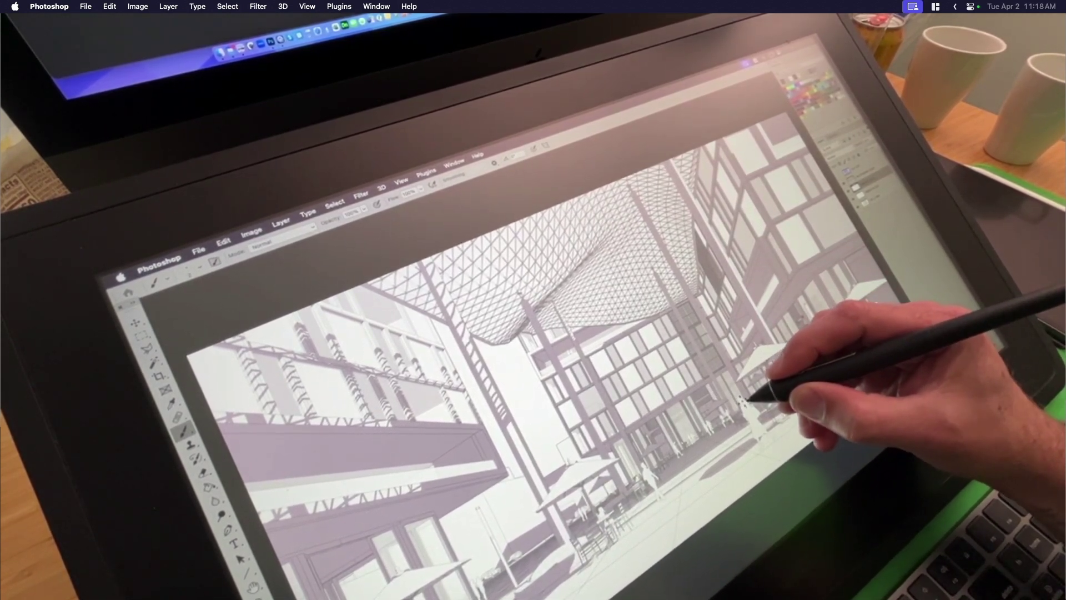
- Zoom in on the courtyard and pan across the upper facade to start sketching
key(super+plus)
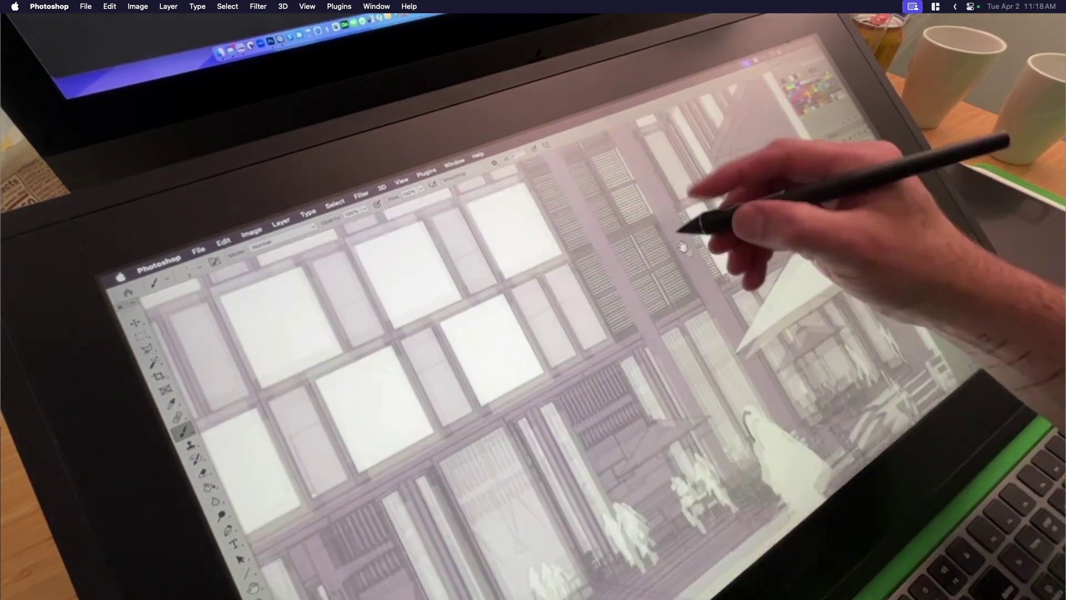
drag(691, 225, 715, 346)
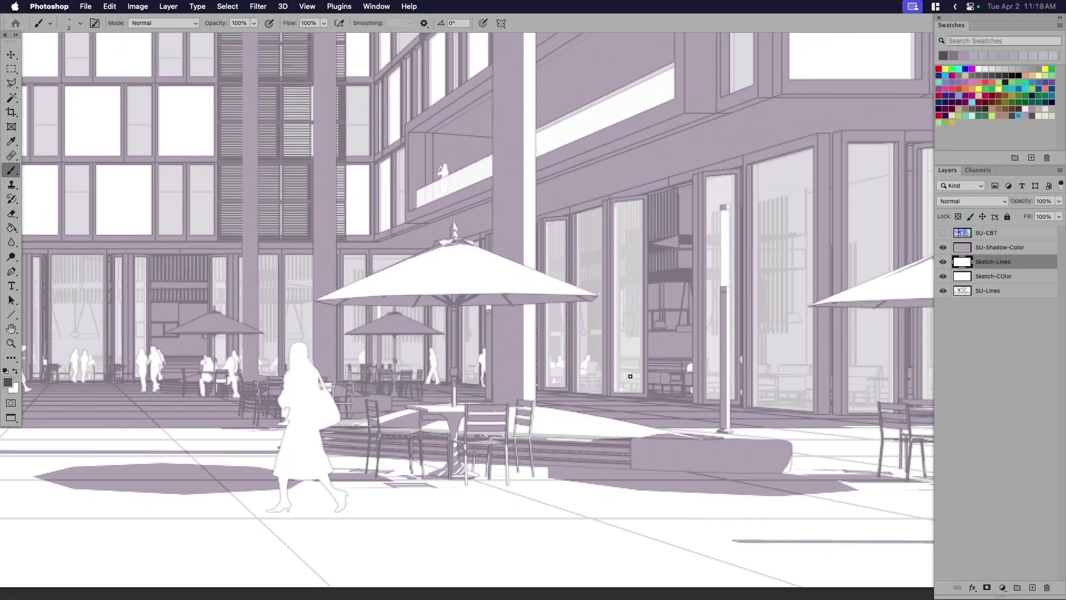
- Draw a long wavy line down the tall right column, redoing the first attempt
scroll(569, 326, up, 3)
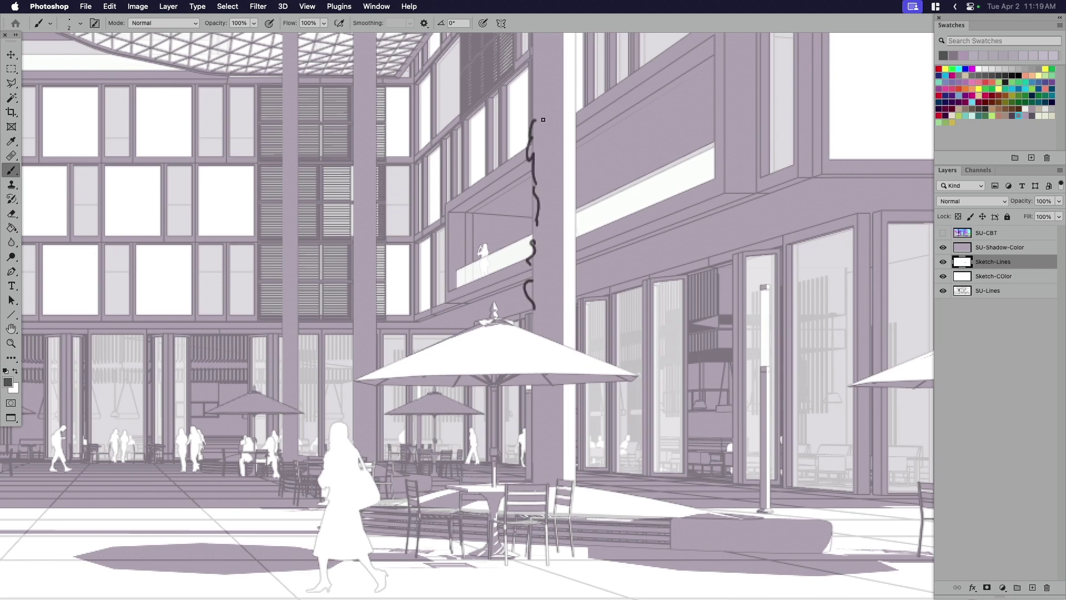
scroll(553, 120, up, 3)
drag(593, 121, 608, 202)
key(cmd+z)
drag(593, 111, 596, 305)
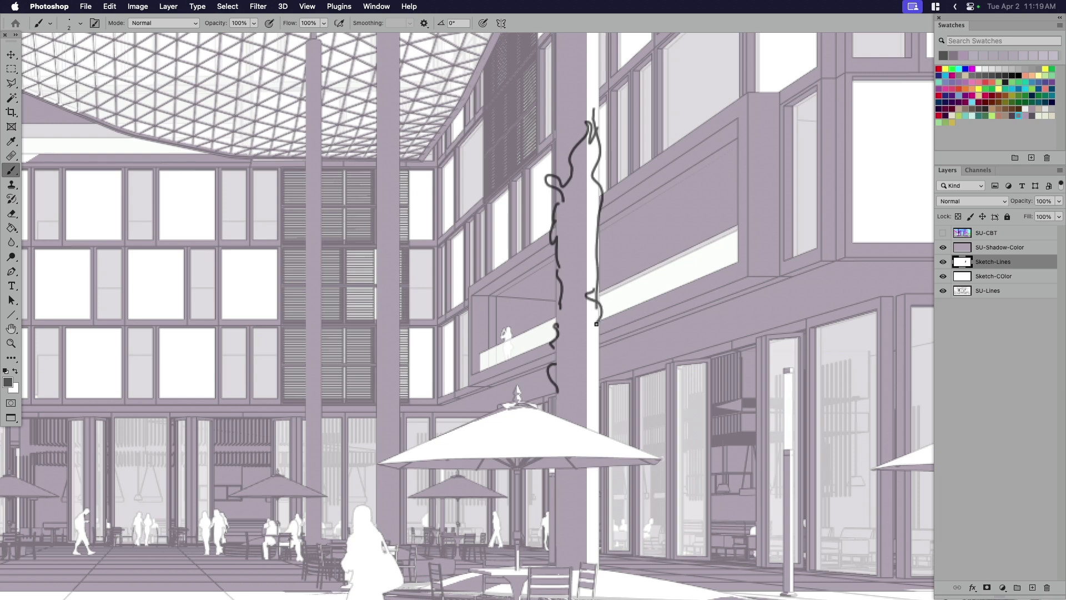
- Pan up to the roof lattice and extend the wavy stroke down the column edge
drag(595, 410, 624, 312)
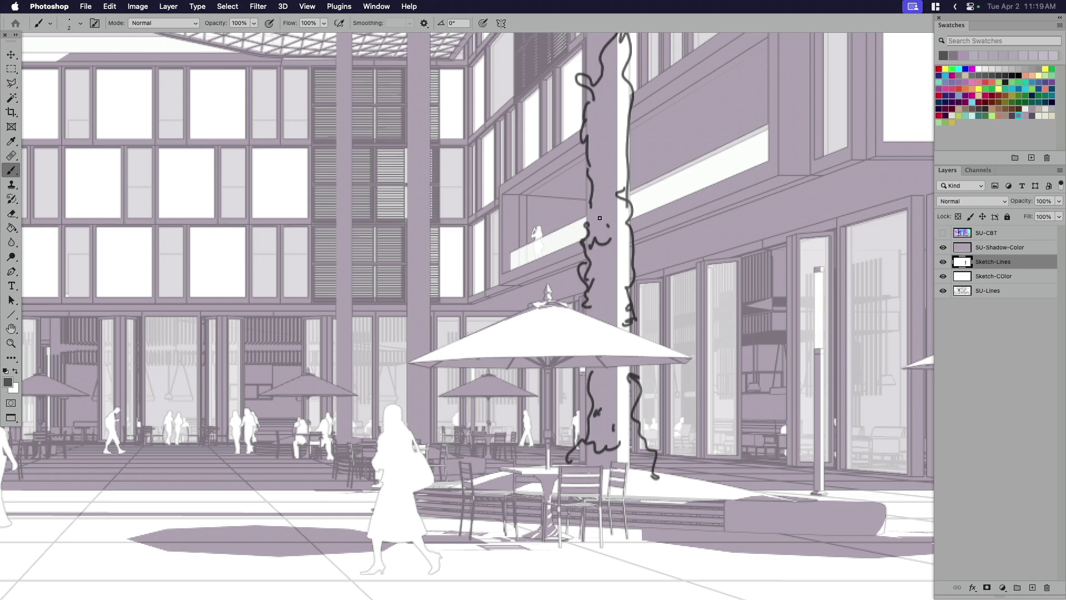
drag(600, 142, 622, 197)
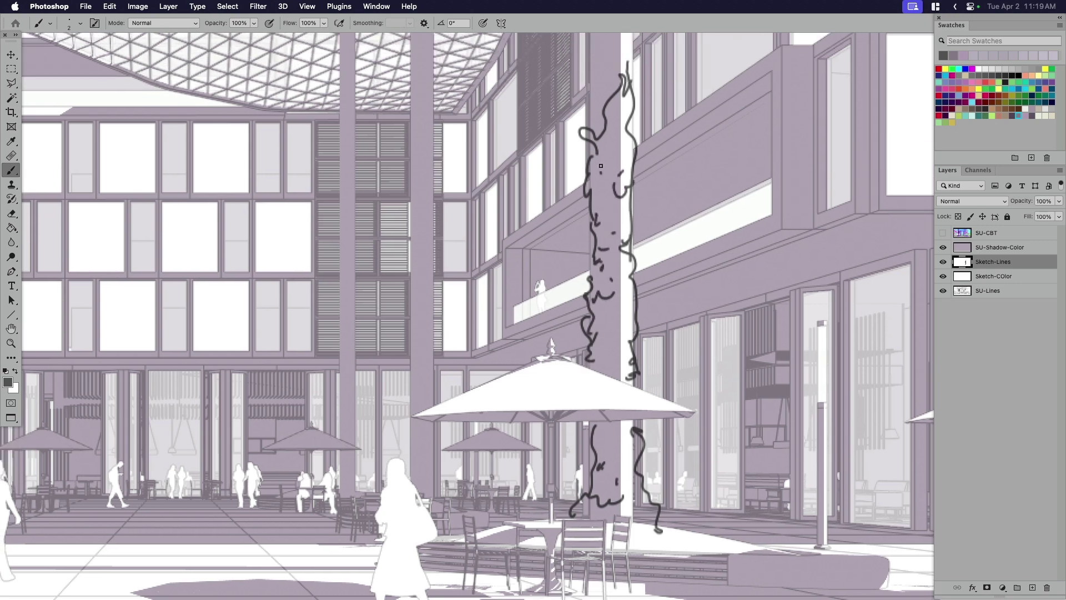
drag(616, 137, 694, 359)
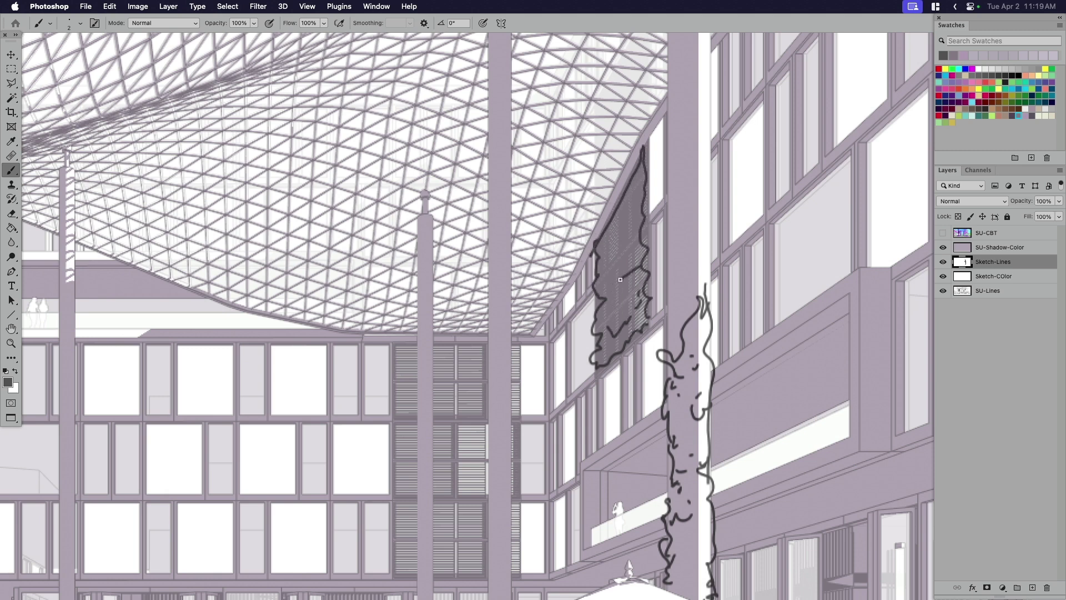
scroll(635, 267, left, 3)
scroll(635, 266, down, 2)
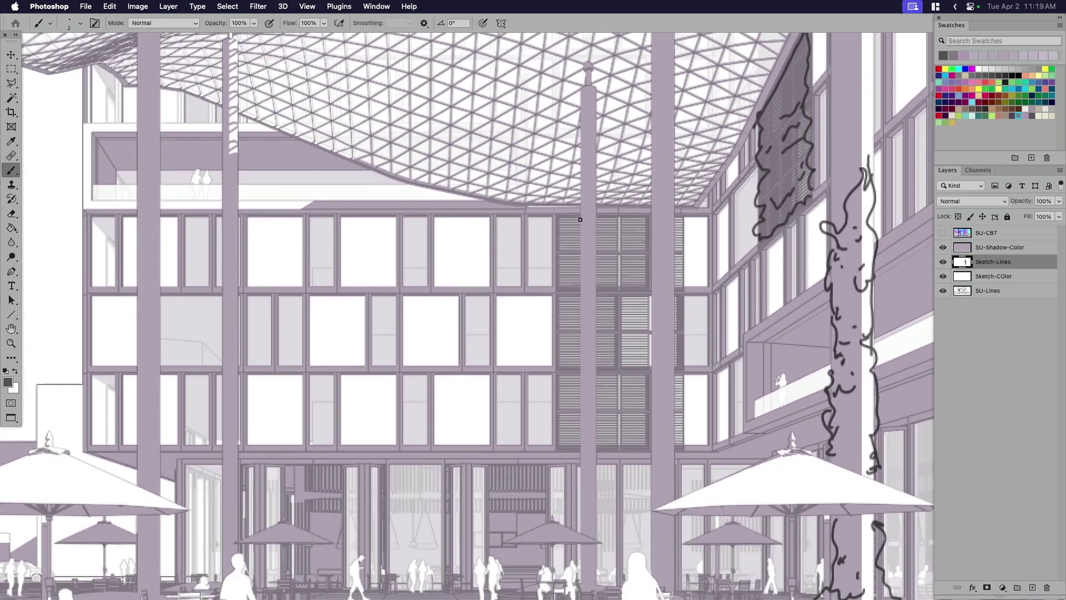
mouse_move(580, 226)
mouse_down()
mouse_move(577, 446)
mouse_move(552, 430)
mouse_move(559, 257)
mouse_up()
- Trace wavy edges along the louvred panel and sketch leaf loops at the right column's base
mouse_move(595, 439)
mouse_down()
mouse_move(639, 427)
mouse_move(627, 431)
mouse_move(640, 392)
mouse_up()
mouse_move(682, 432)
mouse_down()
mouse_move(678, 220)
mouse_move(546, 213)
mouse_move(574, 274)
mouse_move(609, 279)
mouse_move(596, 303)
mouse_move(567, 287)
mouse_move(636, 337)
mouse_move(622, 348)
mouse_move(601, 336)
mouse_up()
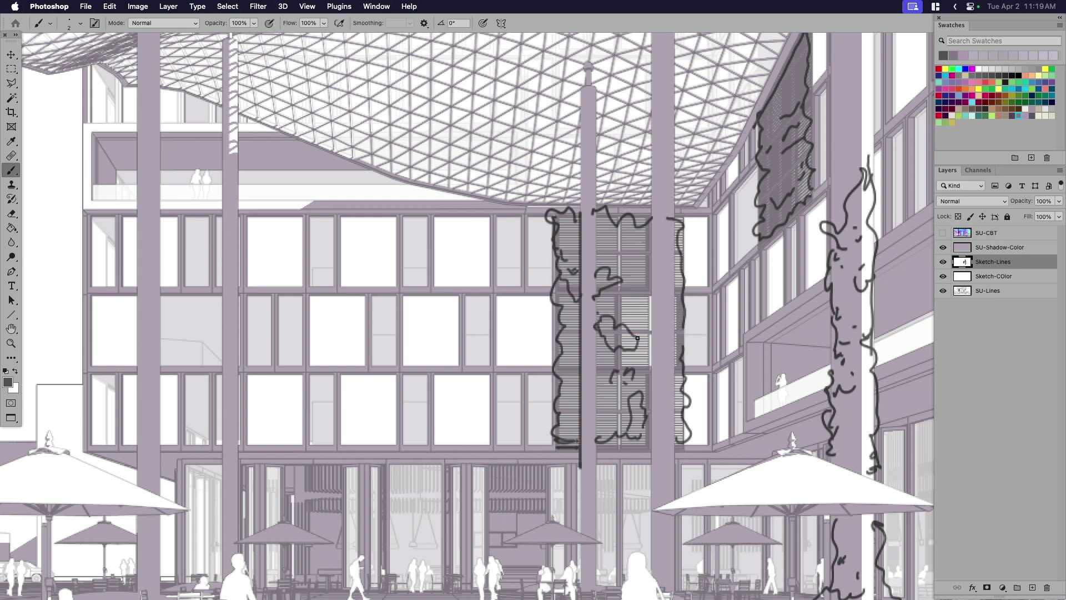
scroll(646, 344, down, 5)
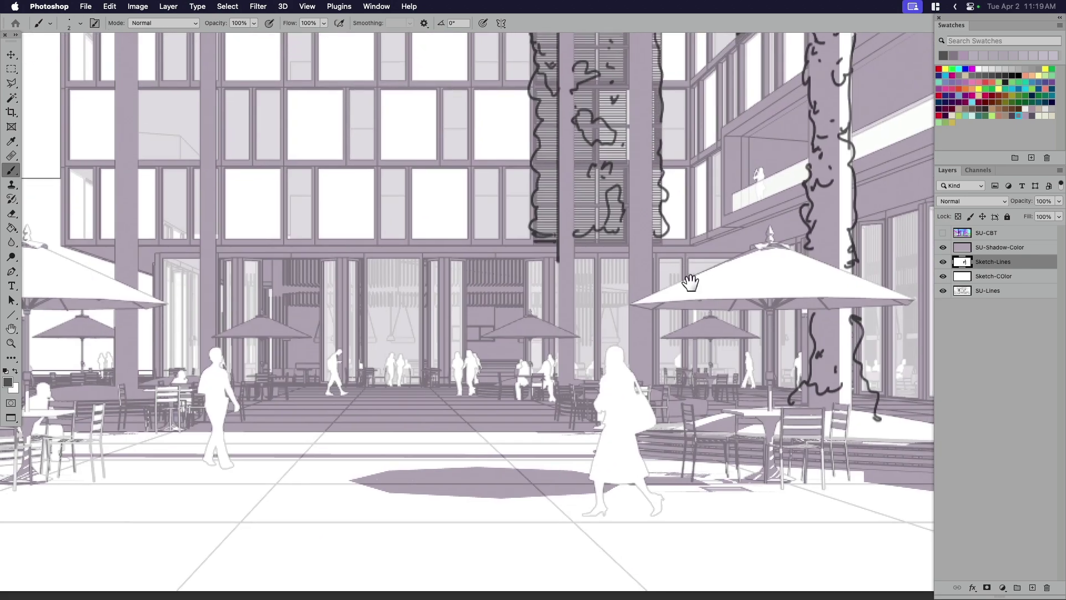
scroll(722, 367, right, 4)
mouse_move(755, 439)
mouse_down()
mouse_move(795, 396)
mouse_move(763, 443)
mouse_move(751, 435)
mouse_move(747, 373)
mouse_move(772, 443)
mouse_move(794, 418)
mouse_move(803, 433)
mouse_move(840, 437)
mouse_move(831, 458)
mouse_move(765, 458)
mouse_move(736, 446)
mouse_move(887, 458)
mouse_move(756, 469)
mouse_move(738, 448)
mouse_up()
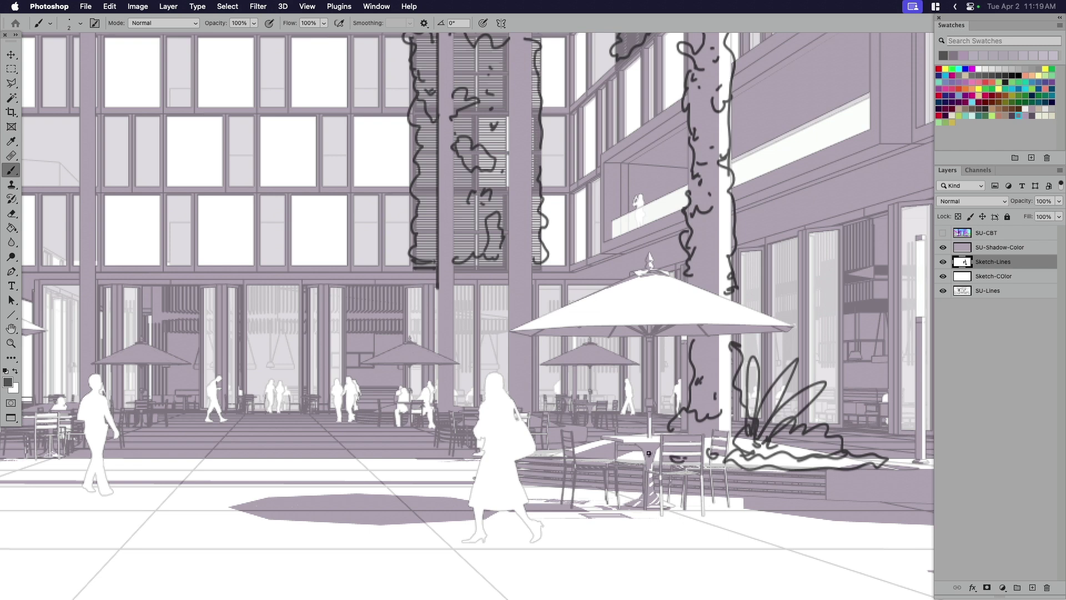
- Add a curly planter edge beside the table and small texture loops on the column
mouse_move(643, 452)
mouse_down()
mouse_move(590, 450)
mouse_move(609, 440)
mouse_move(590, 410)
mouse_move(588, 432)
mouse_move(646, 406)
mouse_move(612, 428)
mouse_move(659, 430)
mouse_move(671, 417)
mouse_move(643, 390)
mouse_move(619, 392)
mouse_move(669, 422)
mouse_move(692, 367)
mouse_up()
scroll(849, 458, down, 1)
scroll(850, 458, right, 2)
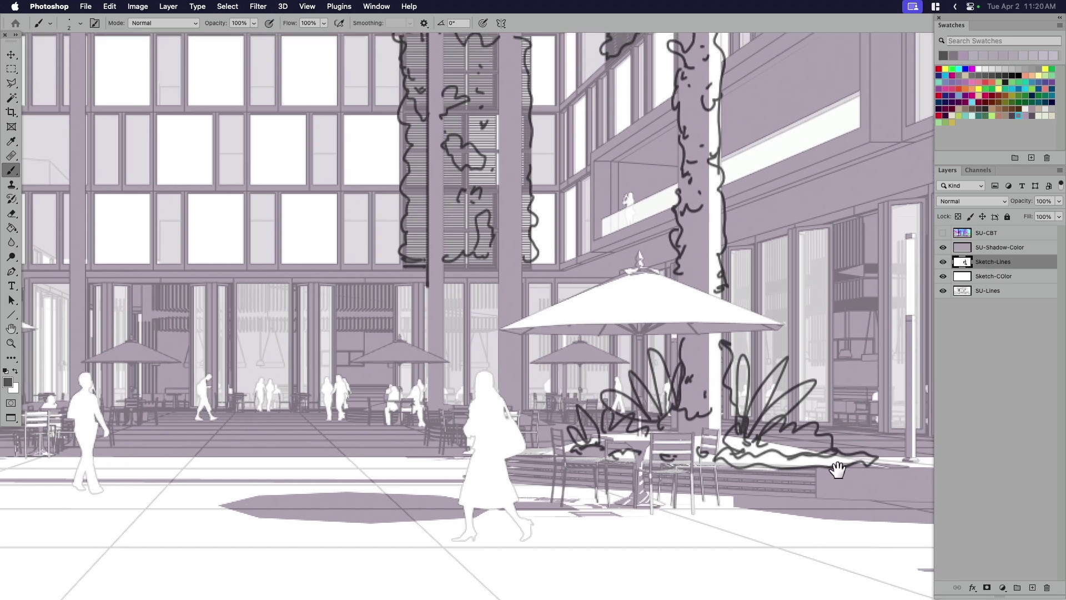
scroll(777, 394, up, 2)
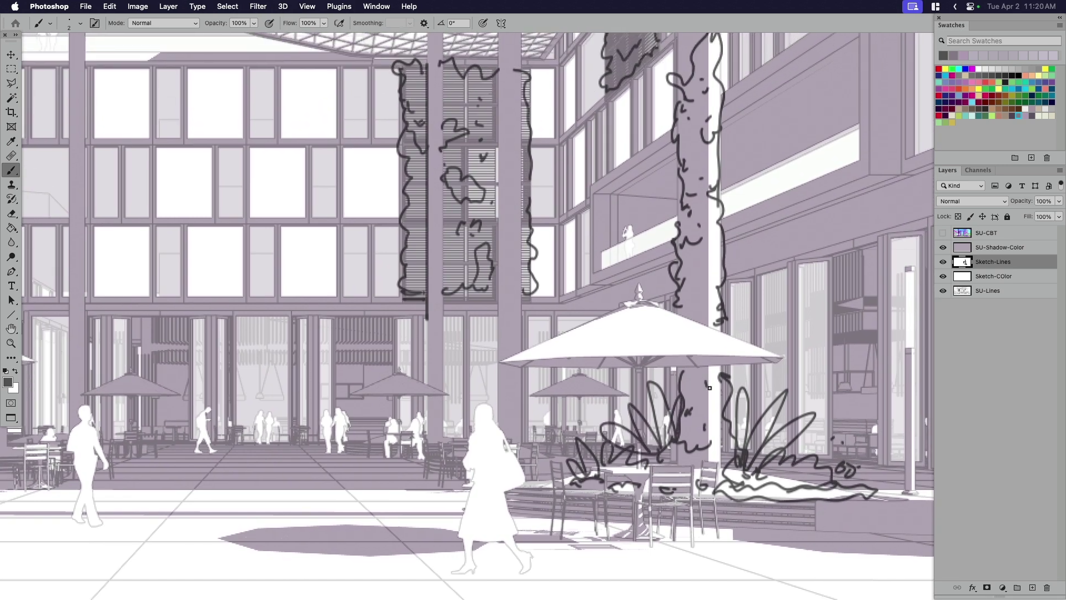
drag(704, 296, 698, 295)
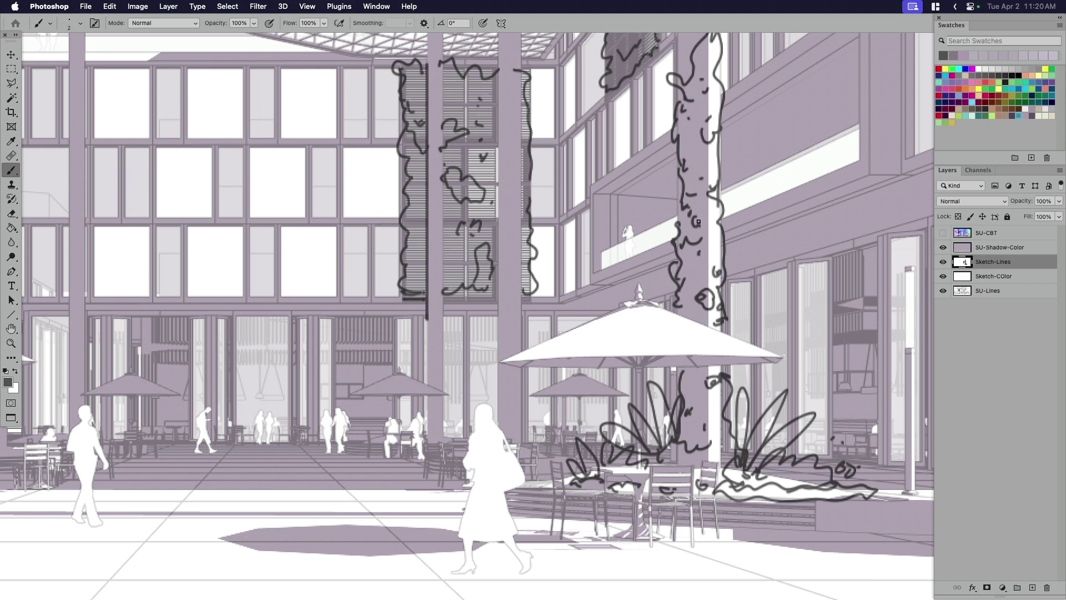
mouse_move(714, 169)
mouse_down()
mouse_move(716, 144)
mouse_move(689, 130)
mouse_up()
- Draw dark vertical strokes down the column
scroll(689, 166, up, 5)
scroll(689, 167, right, 2)
drag(667, 209, 658, 195)
scroll(604, 259, left, 3)
scroll(604, 260, down, 2)
mouse_move(533, 194)
mouse_down()
mouse_move(537, 246)
mouse_move(556, 264)
mouse_move(529, 305)
mouse_move(536, 318)
mouse_up()
drag(552, 271, 555, 357)
- Extend the column's outlines toward the ground and sketch a small potted plant by the back doors
scroll(558, 278, down, 6)
scroll(558, 277, left, 2)
drag(561, 227, 565, 282)
drag(579, 244, 591, 367)
mouse_move(567, 292)
mouse_down()
mouse_move(557, 333)
mouse_move(567, 378)
mouse_up()
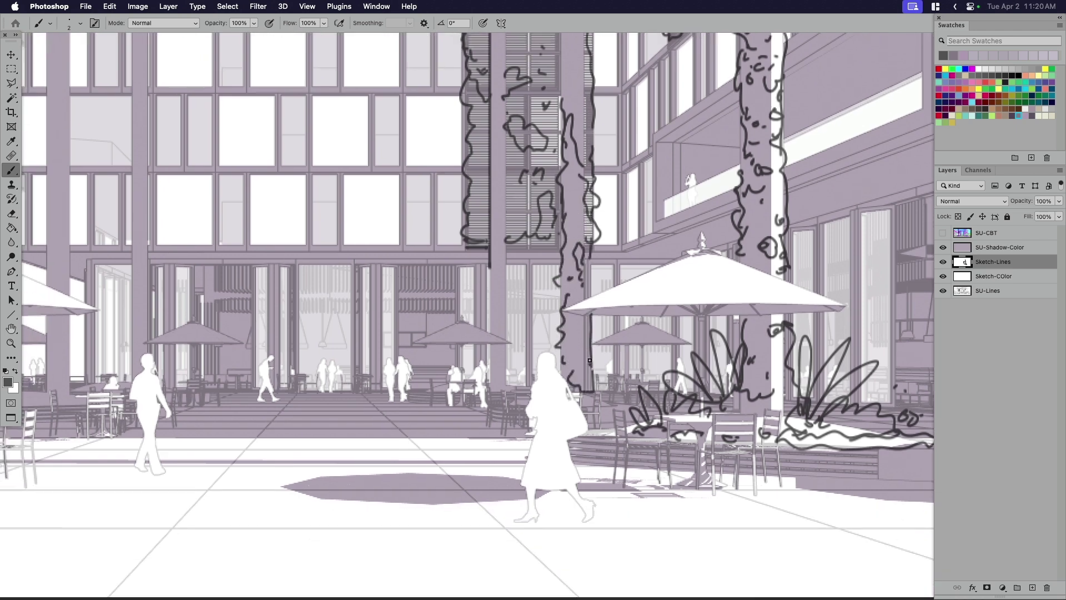
mouse_move(591, 290)
mouse_down()
mouse_move(577, 179)
mouse_move(559, 206)
mouse_up()
scroll(589, 250, left, 3)
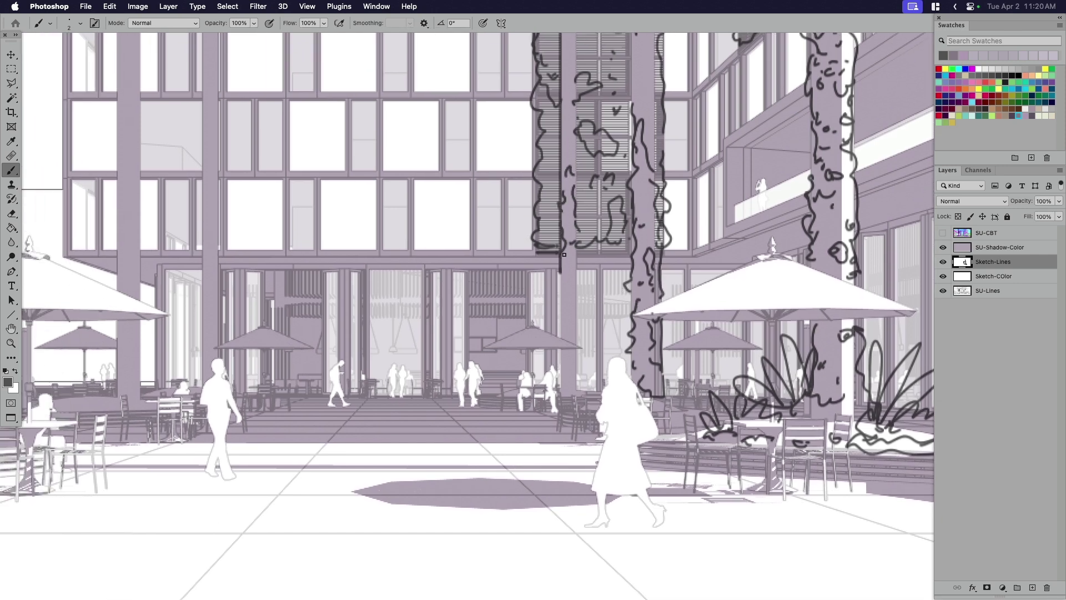
mouse_move(561, 274)
mouse_down()
mouse_move(561, 391)
mouse_move(577, 353)
mouse_move(599, 391)
mouse_move(580, 361)
mouse_move(652, 383)
mouse_up()
mouse_move(504, 397)
mouse_down()
mouse_move(519, 382)
mouse_move(514, 405)
mouse_move(503, 391)
mouse_move(517, 384)
mouse_move(528, 403)
mouse_move(511, 388)
mouse_move(511, 351)
mouse_move(533, 373)
mouse_move(491, 395)
mouse_move(595, 394)
mouse_move(530, 399)
mouse_move(514, 381)
mouse_move(527, 371)
mouse_move(530, 385)
mouse_move(518, 351)
mouse_up()
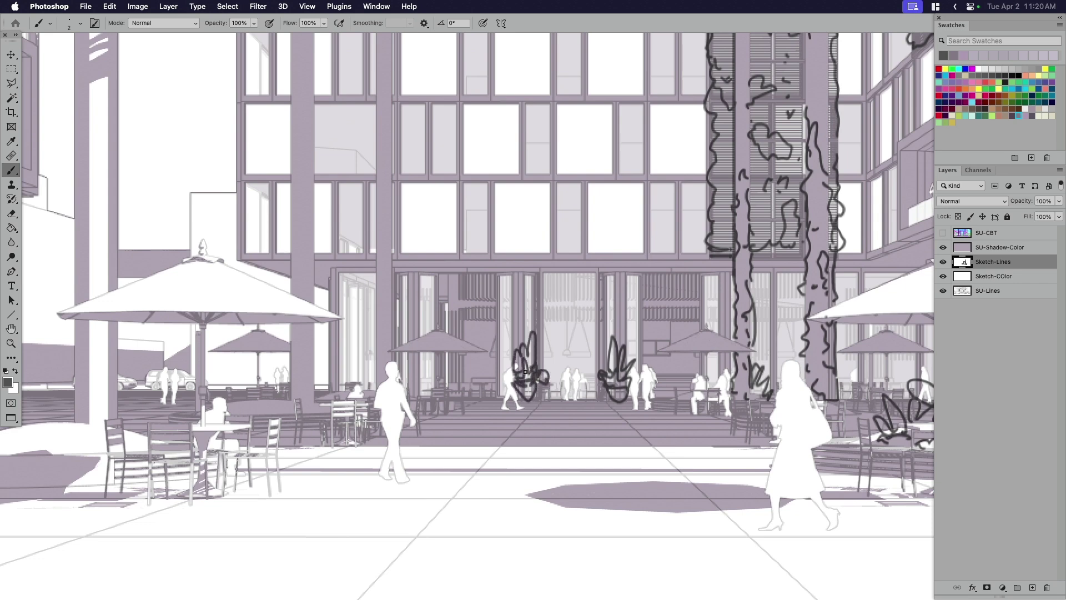
- Sketch a pendant lamp as a vertical drop line with a crossbar
drag(605, 385, 615, 397)
drag(579, 287, 579, 343)
drag(572, 335, 587, 336)
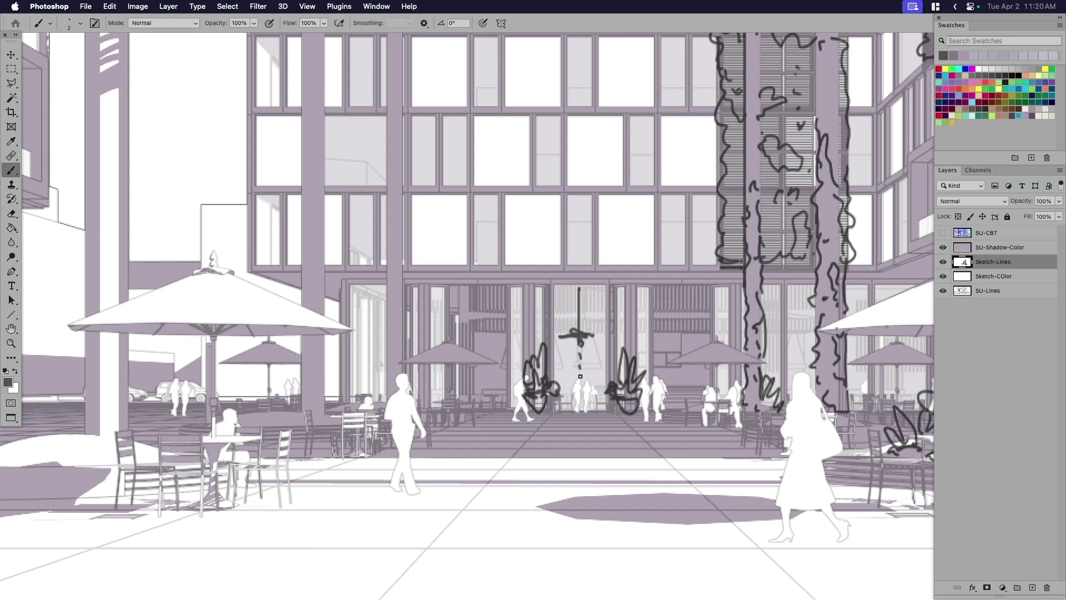
- Draw a rectangular hanging sign with hanger lines above the back doors
scroll(624, 346, up, 2)
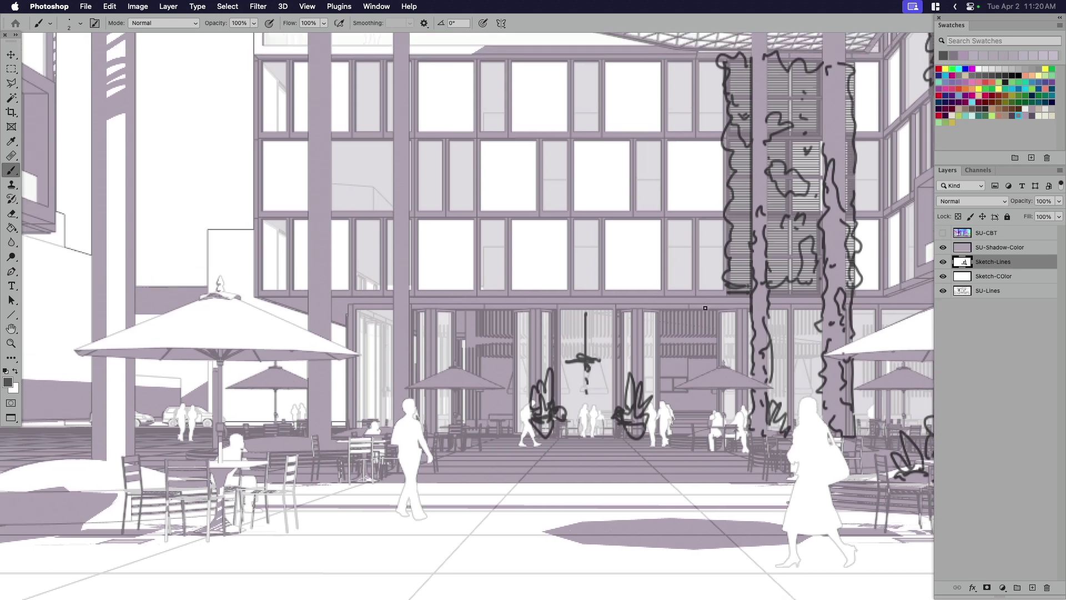
mouse_move(674, 312)
mouse_down()
mouse_move(725, 317)
mouse_move(732, 352)
mouse_move(670, 352)
mouse_up()
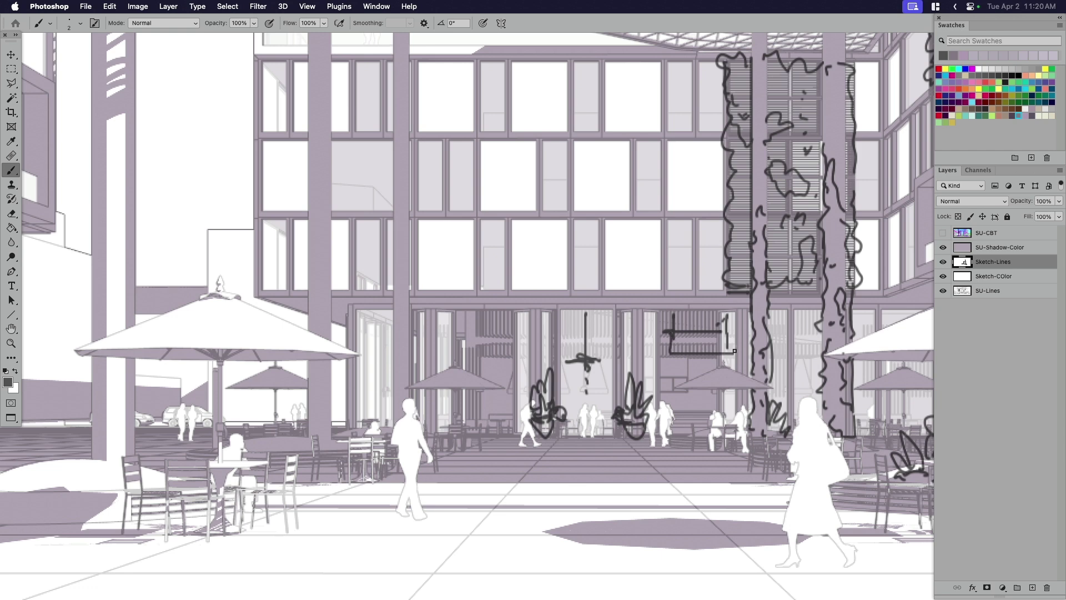
scroll(699, 332, left, 3)
mouse_move(566, 301)
mouse_down()
mouse_move(517, 308)
mouse_move(566, 320)
mouse_up()
mouse_move(500, 320)
mouse_down()
mouse_move(497, 342)
mouse_move(566, 342)
mouse_up()
drag(503, 349, 559, 348)
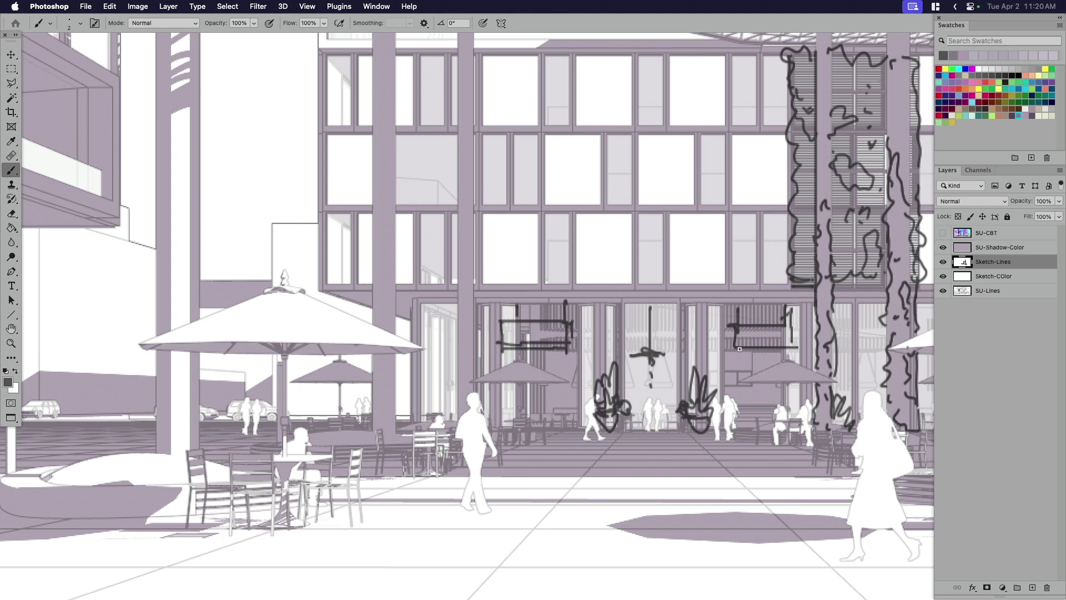
- Draw an edge of the second hanging sign and begin outlining the walking figure in the plaza
drag(729, 345, 802, 346)
scroll(722, 388, down, 1)
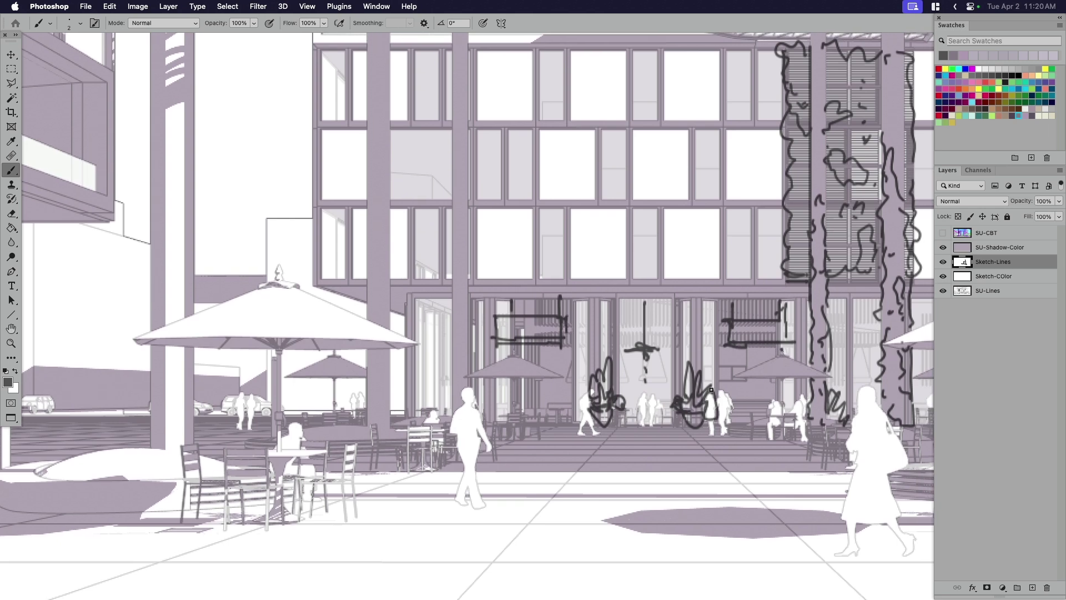
drag(771, 475, 616, 385)
mouse_move(571, 322)
mouse_down()
mouse_move(577, 352)
mouse_move(558, 343)
mouse_move(635, 337)
mouse_move(620, 330)
mouse_move(617, 363)
mouse_up()
- Outline the standing figures and people near the back storefront
drag(654, 322, 657, 323)
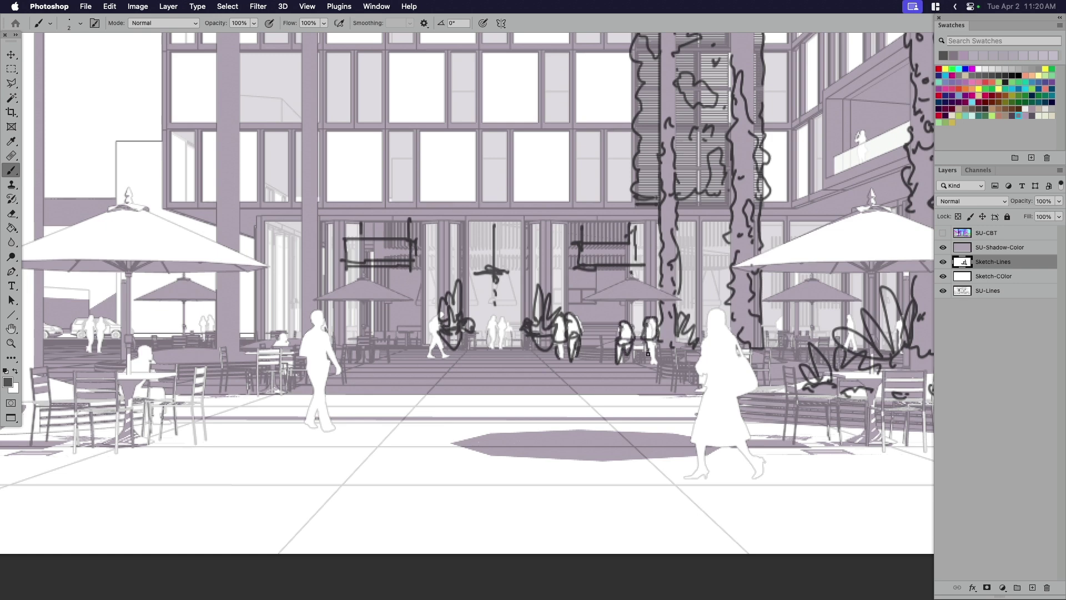
scroll(654, 321, left, 3)
scroll(653, 321, up, 1)
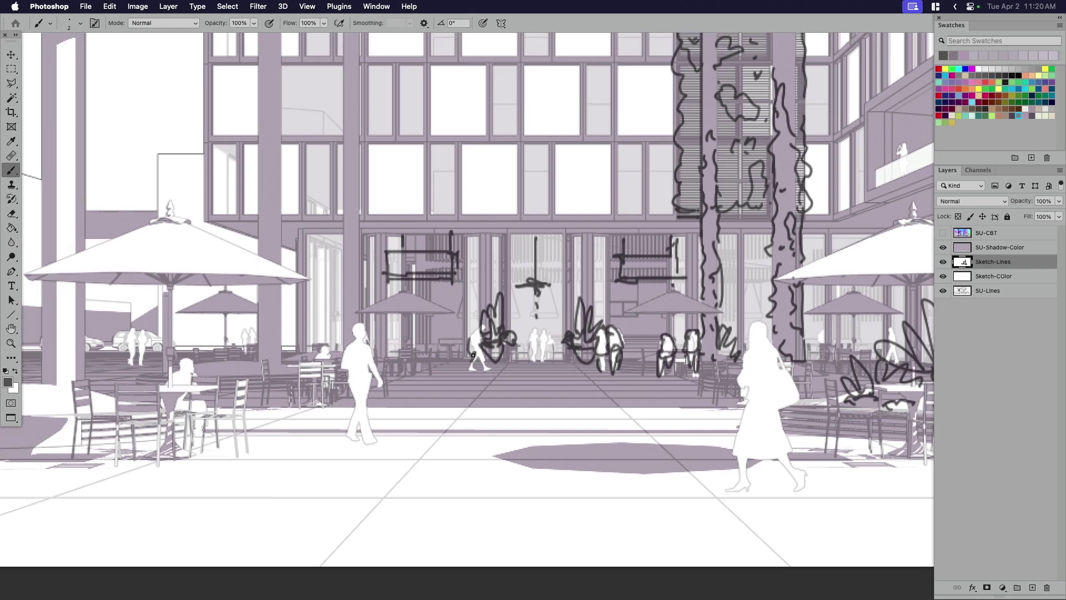
drag(475, 324, 471, 353)
scroll(556, 337, left, 3)
scroll(555, 337, up, 1)
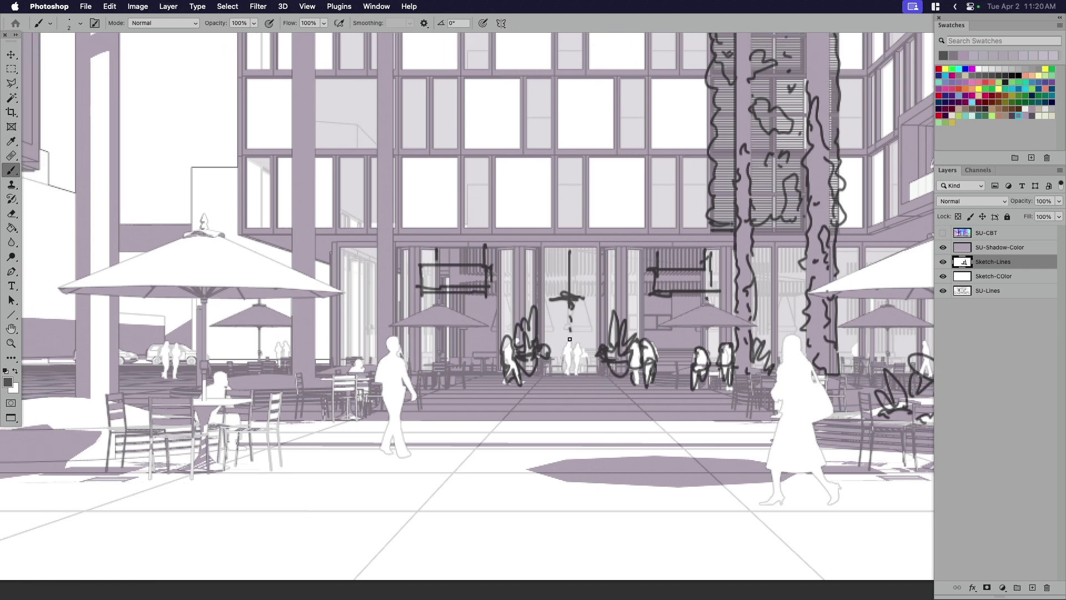
mouse_move(569, 339)
mouse_down()
mouse_move(564, 359)
mouse_move(581, 366)
mouse_move(586, 345)
mouse_up()
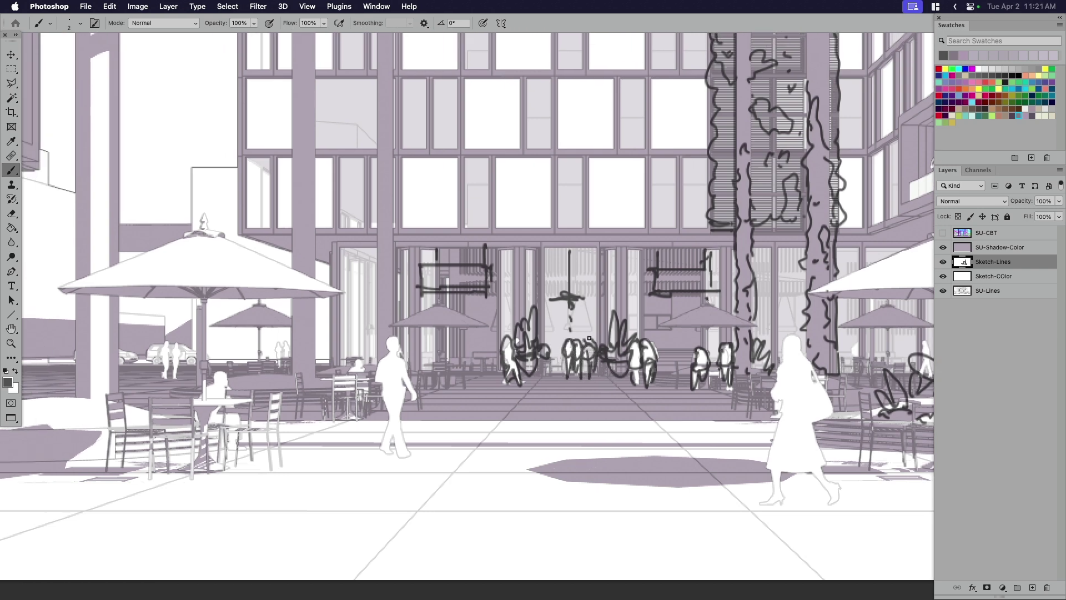
mouse_move(666, 354)
mouse_down()
mouse_move(692, 351)
mouse_move(681, 356)
mouse_move(685, 382)
mouse_move(683, 338)
mouse_up()
- Outline the white walking figure and add a head loop, undoing botched strokes
scroll(514, 347, left, 5)
mouse_move(514, 348)
mouse_down()
mouse_move(536, 371)
mouse_move(519, 367)
mouse_move(538, 373)
mouse_move(532, 336)
mouse_move(547, 339)
mouse_move(560, 388)
mouse_move(559, 335)
mouse_move(542, 360)
mouse_move(555, 332)
mouse_move(557, 361)
mouse_move(544, 369)
mouse_move(555, 390)
mouse_up()
key(super+z)
key(super+z)
mouse_move(495, 337)
mouse_down()
mouse_move(493, 387)
mouse_move(496, 343)
mouse_move(484, 381)
mouse_move(502, 425)
mouse_move(503, 383)
mouse_move(491, 437)
mouse_up()
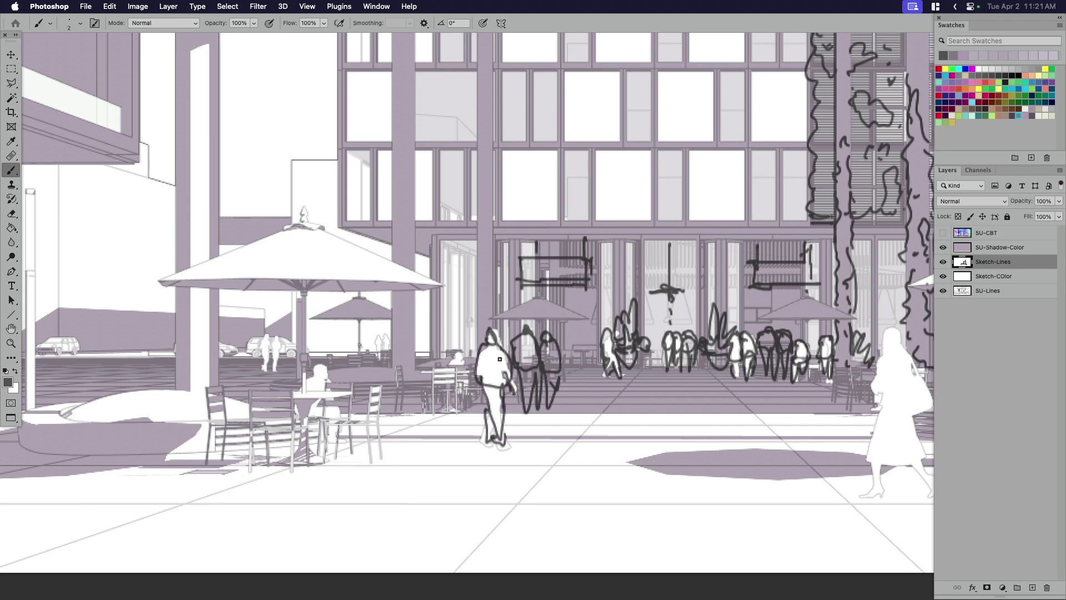
drag(488, 383, 485, 343)
scroll(487, 383, left, 5)
scroll(487, 383, down, 1)
mouse_move(565, 342)
mouse_down()
mouse_move(520, 350)
mouse_move(540, 363)
mouse_move(534, 338)
mouse_move(523, 348)
mouse_move(537, 363)
mouse_move(522, 328)
mouse_move(541, 366)
mouse_move(531, 323)
mouse_move(546, 376)
mouse_move(535, 326)
mouse_move(552, 352)
mouse_move(560, 333)
mouse_up()
key(super+z)
- Outline the front-left umbrella's lower and top edges, top finial, ribs and pole
scroll(553, 335, up, 3)
scroll(553, 335, right, 1)
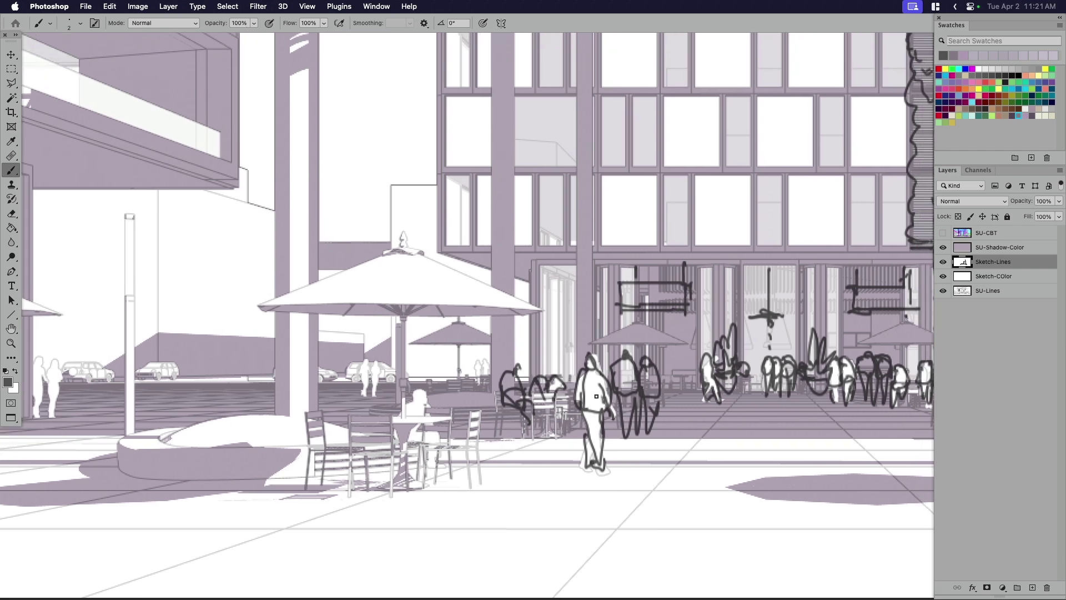
drag(513, 304, 263, 300)
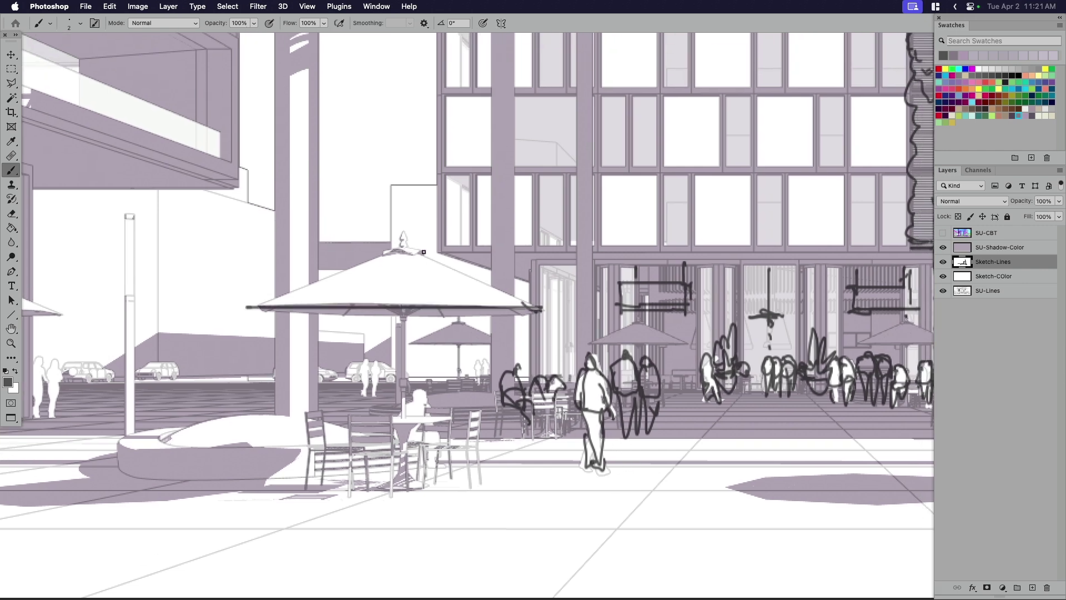
drag(425, 255, 525, 304)
drag(387, 249, 250, 307)
drag(396, 239, 395, 235)
mouse_move(466, 308)
mouse_down()
mouse_move(401, 244)
mouse_move(393, 433)
mouse_up()
- Draw tall vertical column lines rising toward the roof, plus a short horizontal line at a column
scroll(454, 359, up, 5)
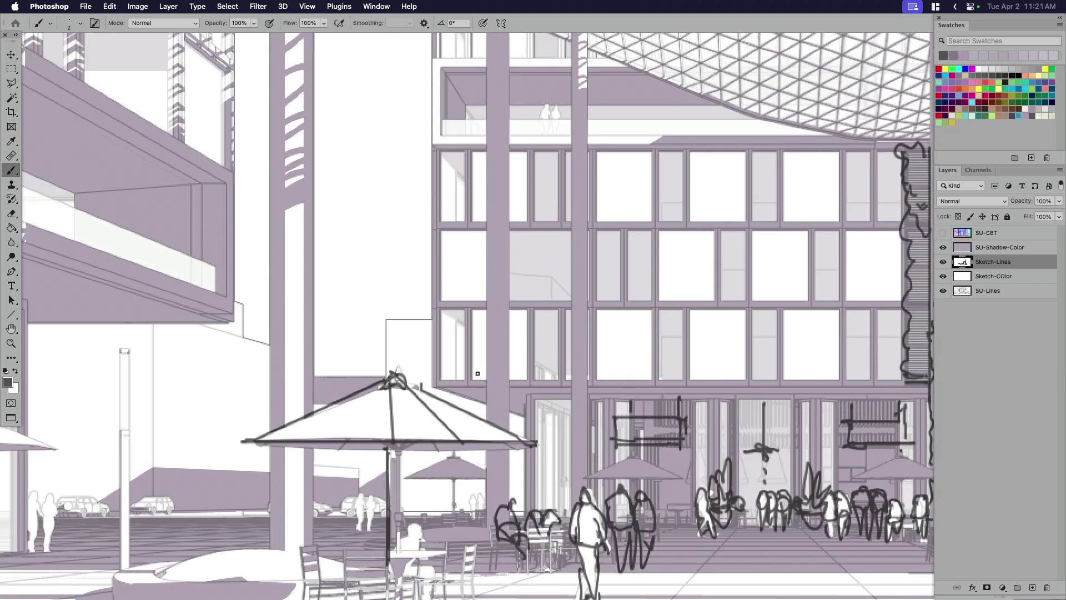
drag(432, 392, 432, 98)
mouse_move(433, 389)
mouse_down()
mouse_move(611, 388)
mouse_move(575, 383)
mouse_move(572, 360)
mouse_up()
drag(575, 477, 573, 156)
drag(614, 345, 604, 325)
drag(577, 462, 579, 110)
drag(499, 415, 499, 72)
- Erase the stray line above the pillar, then add two vertical lines below the umbrella edge
scroll(489, 111, up, 10)
scroll(512, 127, down, 2)
scroll(512, 126, down, 3)
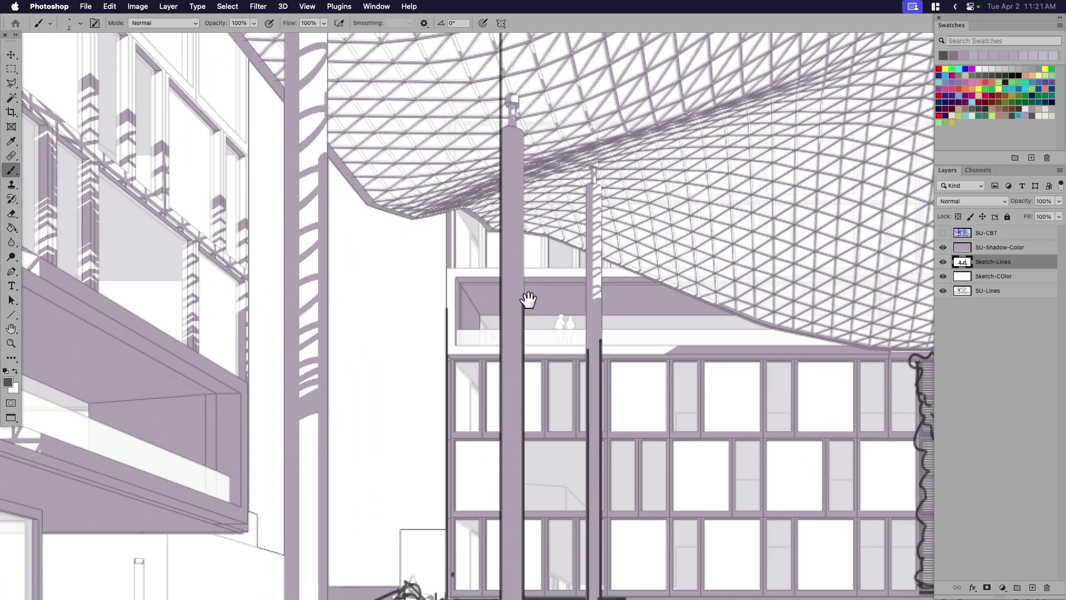
scroll(506, 222, up, 5)
key(e)
scroll(502, 311, up, 1)
drag(502, 358, 509, 140)
scroll(592, 167, down, 15)
key(b)
mouse_move(454, 289)
mouse_down()
mouse_move(453, 380)
mouse_move(473, 344)
mouse_up()
scroll(469, 321, down, 5)
scroll(666, 550, up, 3)
- Hide the SU-Shadow-Color layer and make the 35% SU-Lines linework visible and active
click(943, 247)
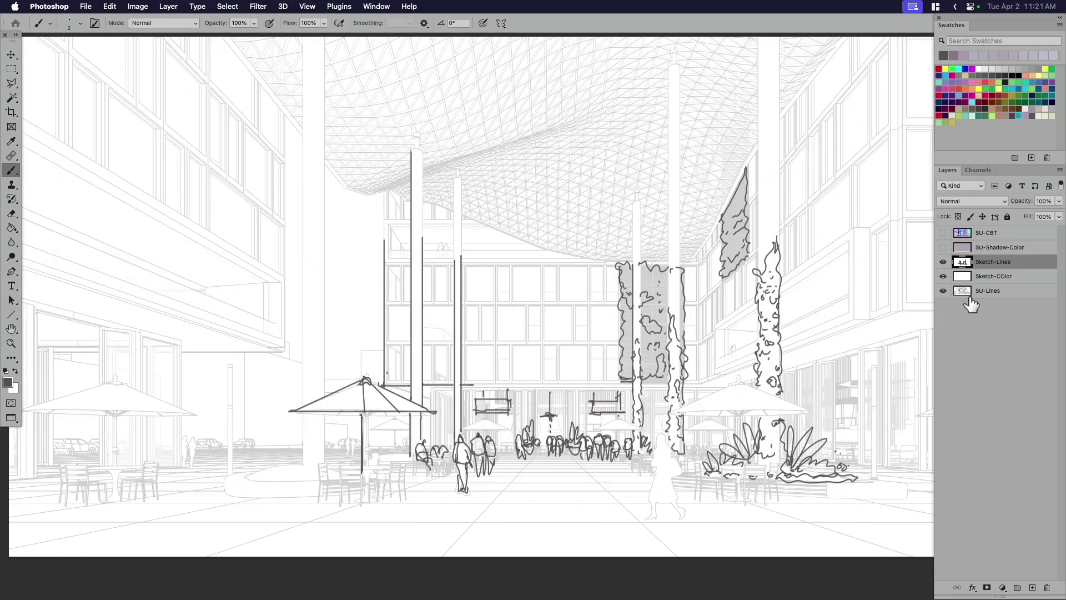
click(942, 290)
mouse_move(844, 500)
mouse_down()
mouse_move(844, 480)
mouse_move(773, 482)
mouse_up()
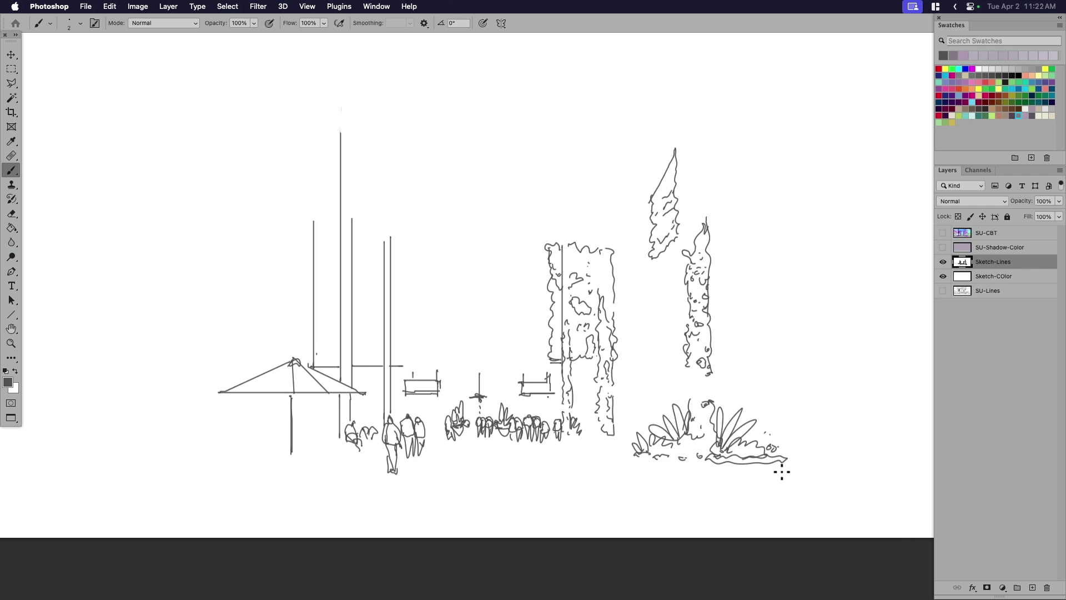
click(943, 290)
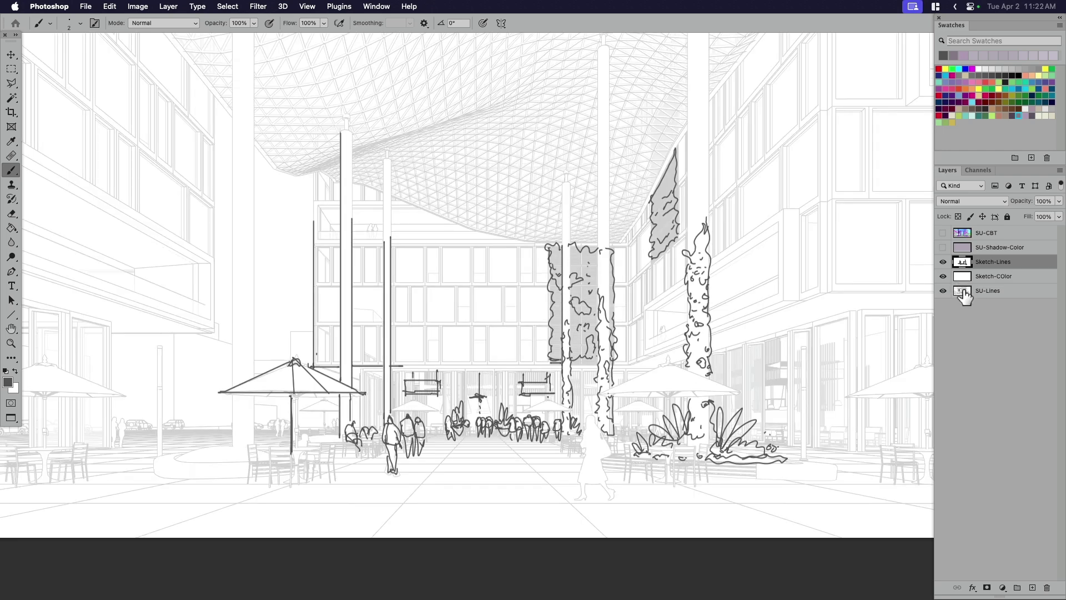
click(965, 297)
- Add a mask to SU-Lines and paint it with a 51 px hard brush over the trunk and plants
click(986, 588)
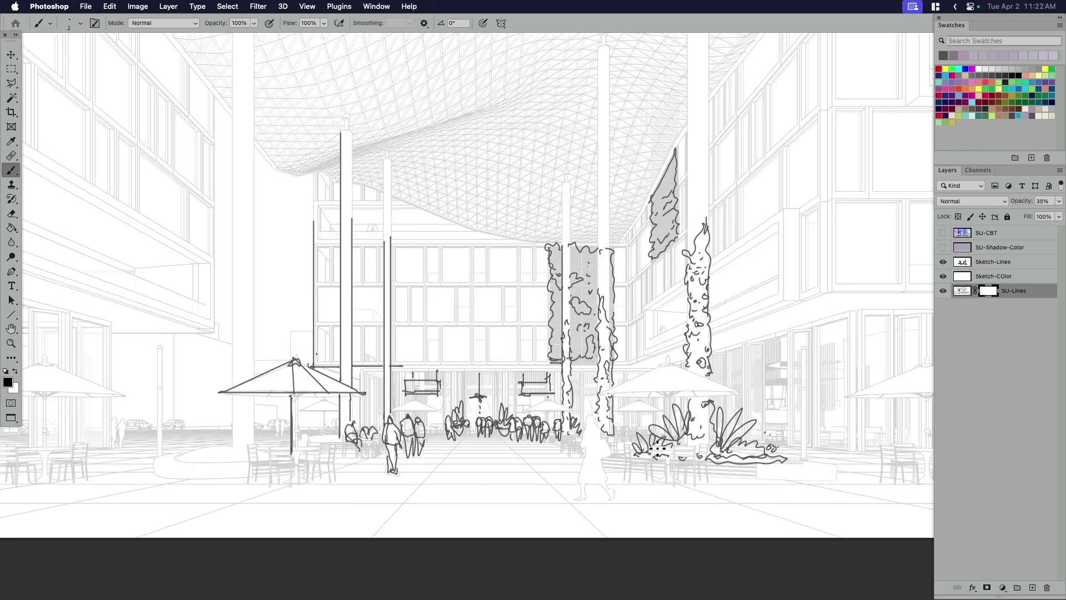
right_click(659, 446)
click(681, 411)
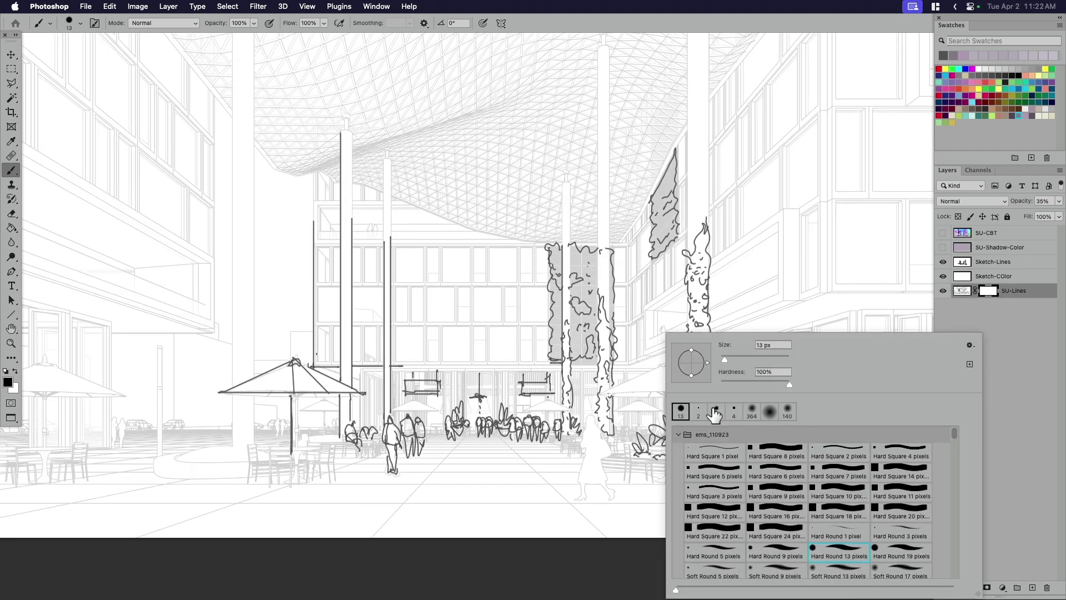
click(738, 359)
click(651, 450)
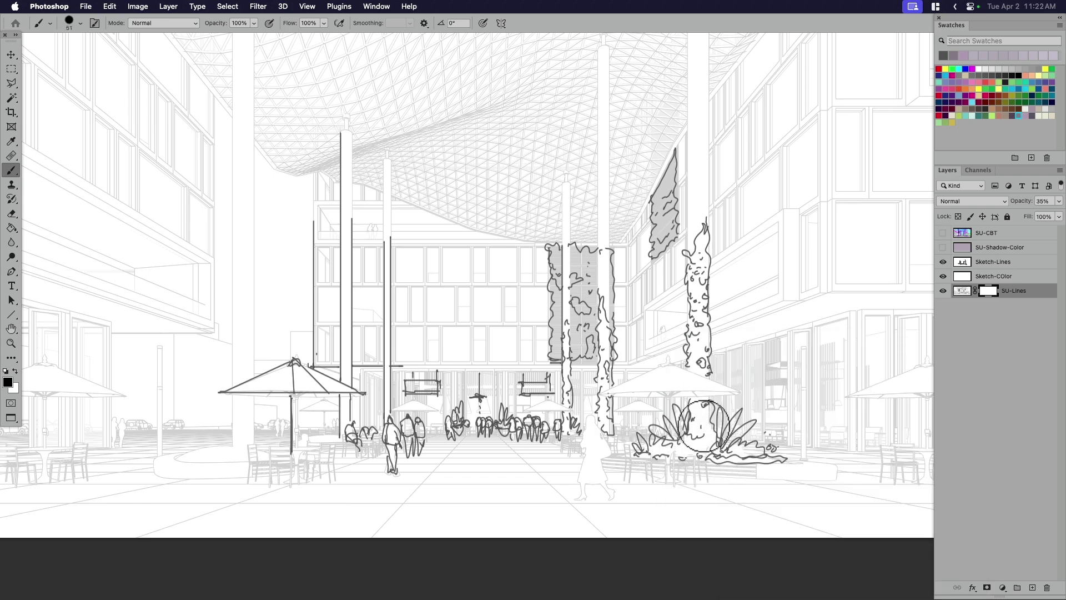
drag(702, 424, 698, 240)
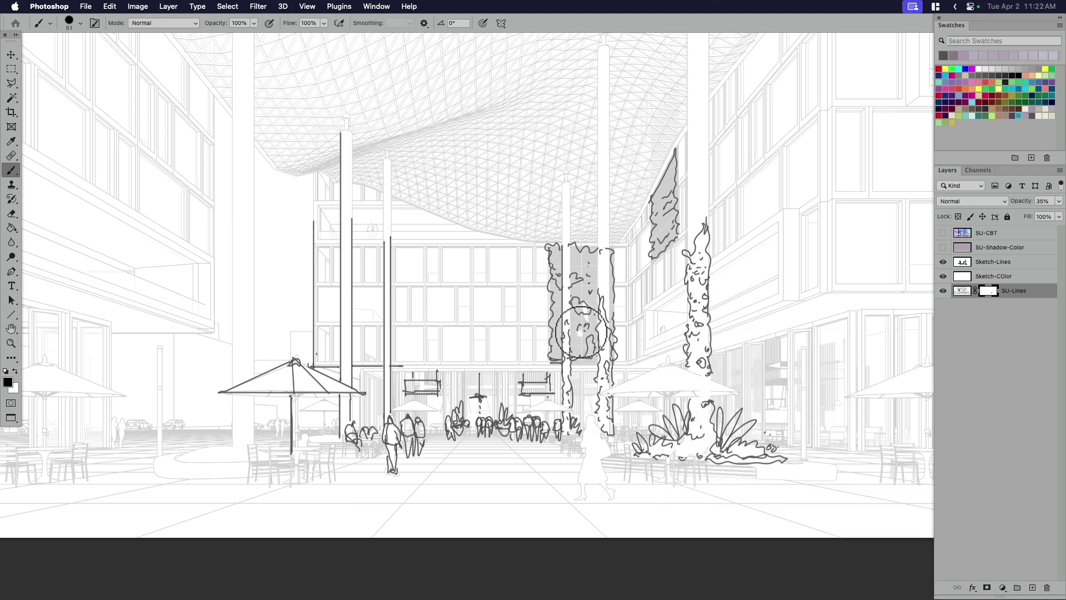
mouse_move(587, 341)
mouse_down()
mouse_move(602, 345)
mouse_move(569, 369)
mouse_move(572, 438)
mouse_move(586, 427)
mouse_move(633, 452)
mouse_move(731, 445)
mouse_move(719, 419)
mouse_up()
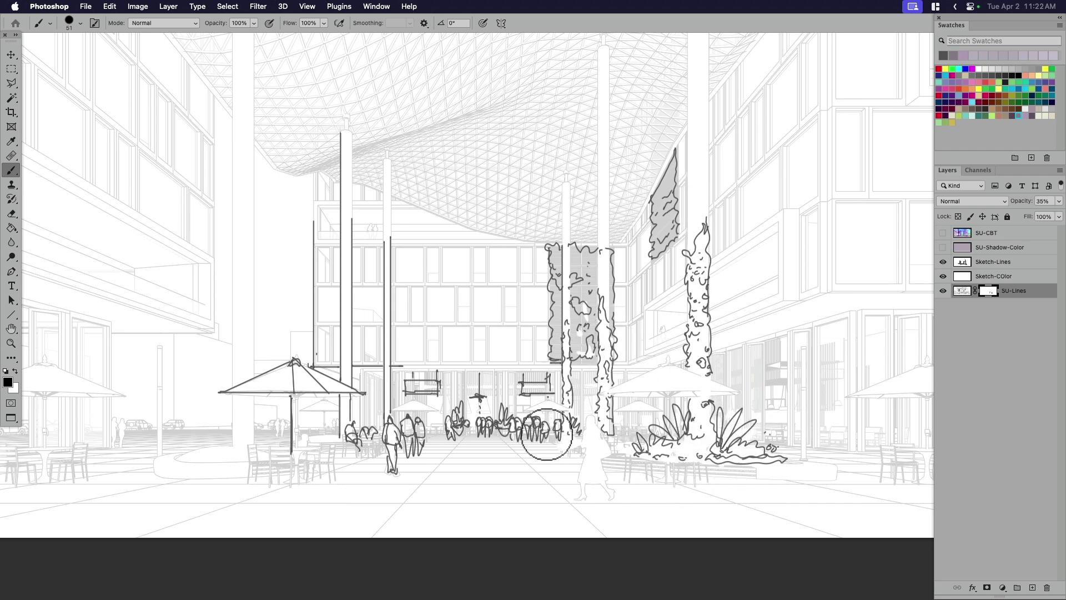
mouse_move(543, 434)
mouse_down()
mouse_move(388, 427)
mouse_move(385, 450)
mouse_move(354, 434)
mouse_move(505, 448)
mouse_move(492, 416)
mouse_move(609, 428)
mouse_move(427, 436)
mouse_up()
- Check the masked result by toggling the SU-Lines linework and the coloured SketchUp render
scroll(722, 469, down, 2)
scroll(722, 469, right, 2)
click(943, 291)
click(942, 291)
scroll(758, 477, up, 2)
scroll(758, 476, left, 1)
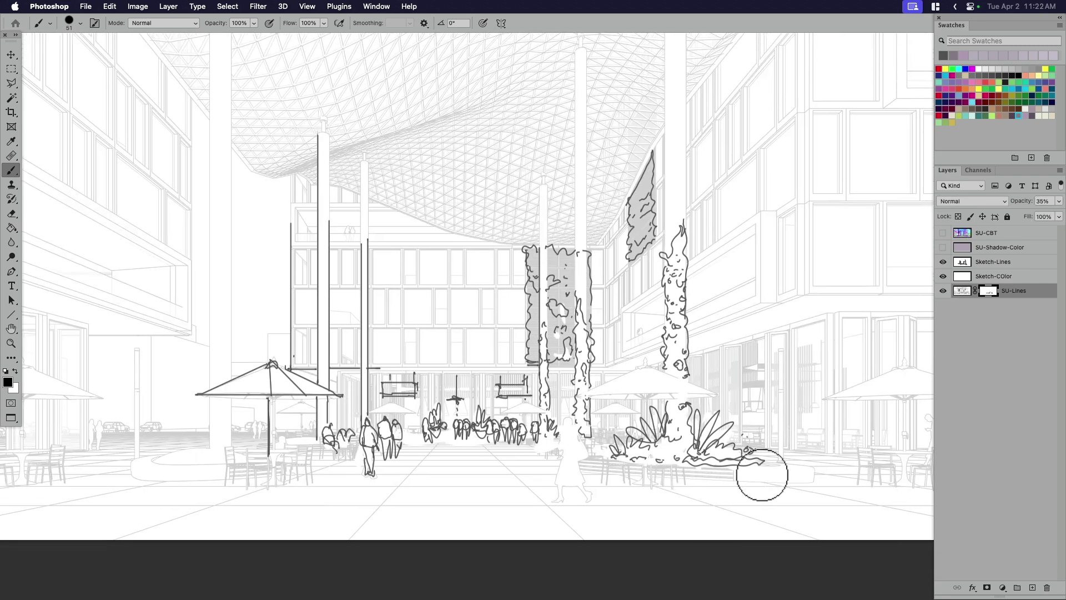
scroll(761, 471, down, 2)
scroll(761, 471, right, 2)
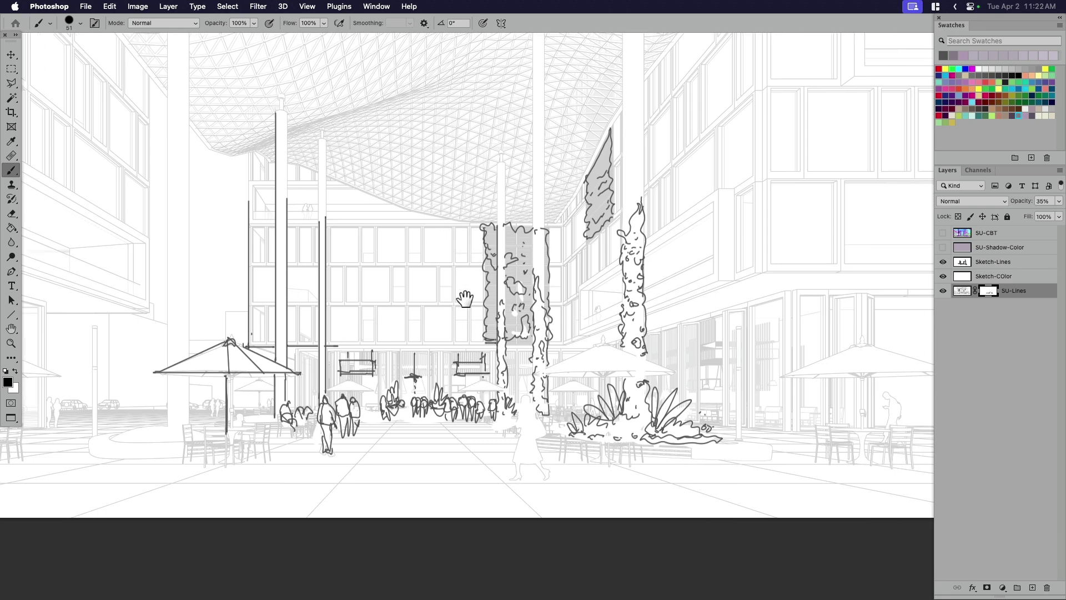
drag(469, 301, 430, 333)
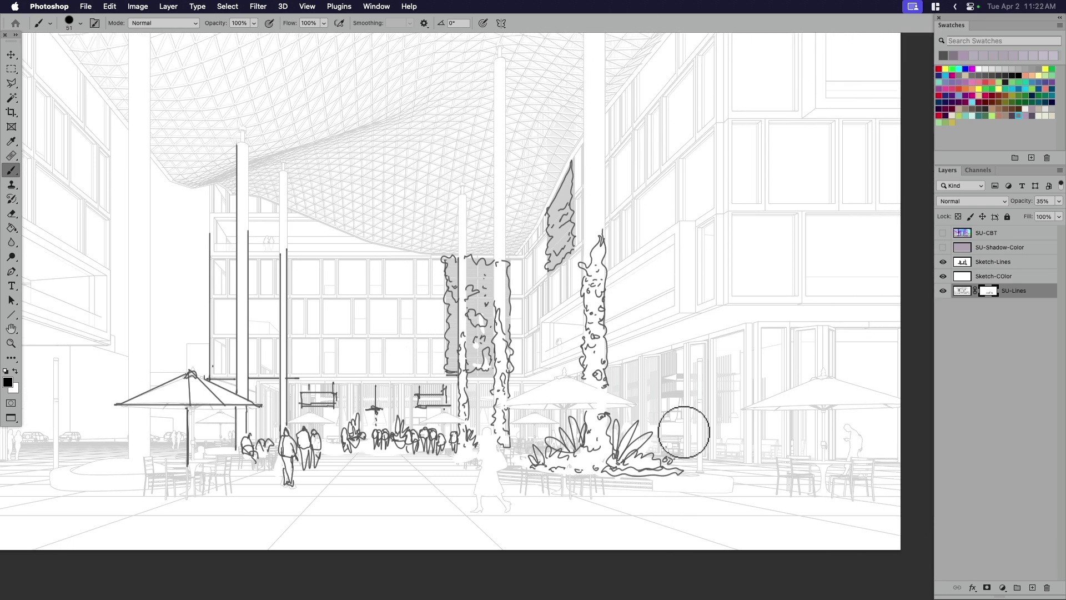
scroll(761, 476, left, 2)
click(942, 232)
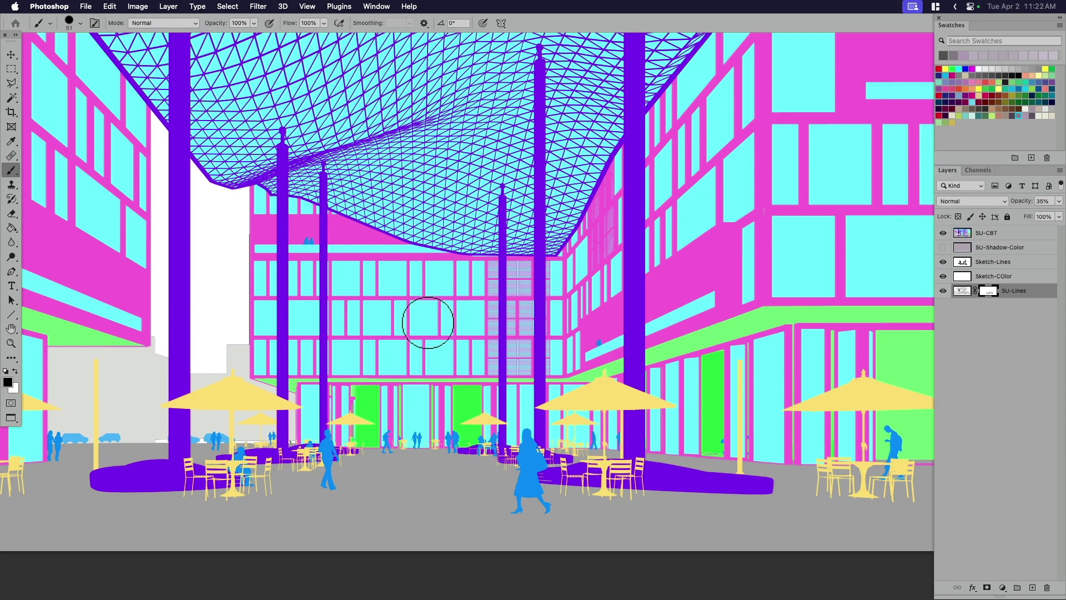
click(943, 233)
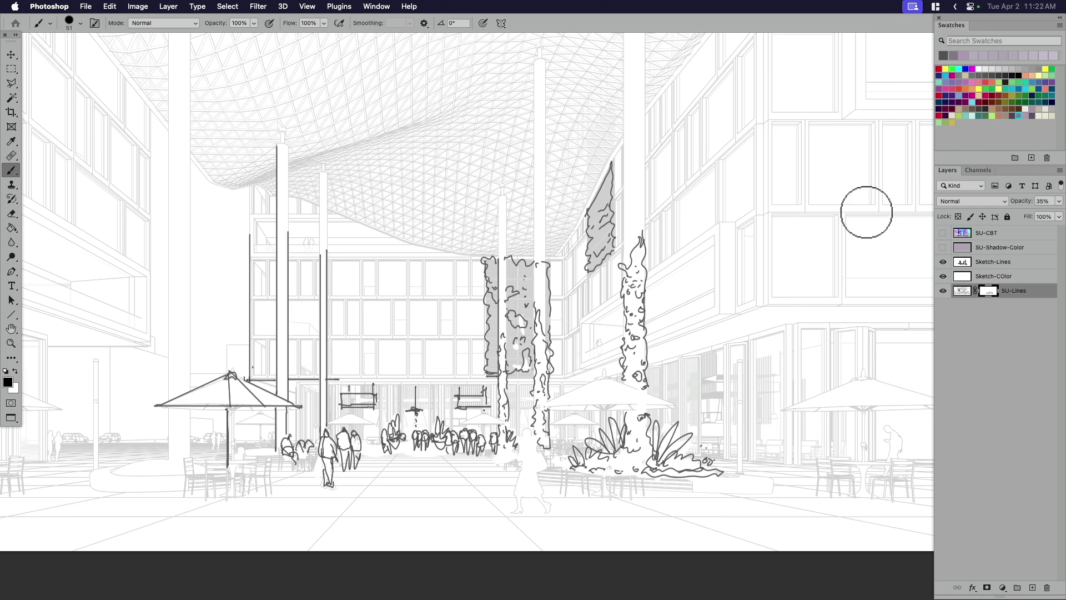
scroll(866, 212, down, 2)
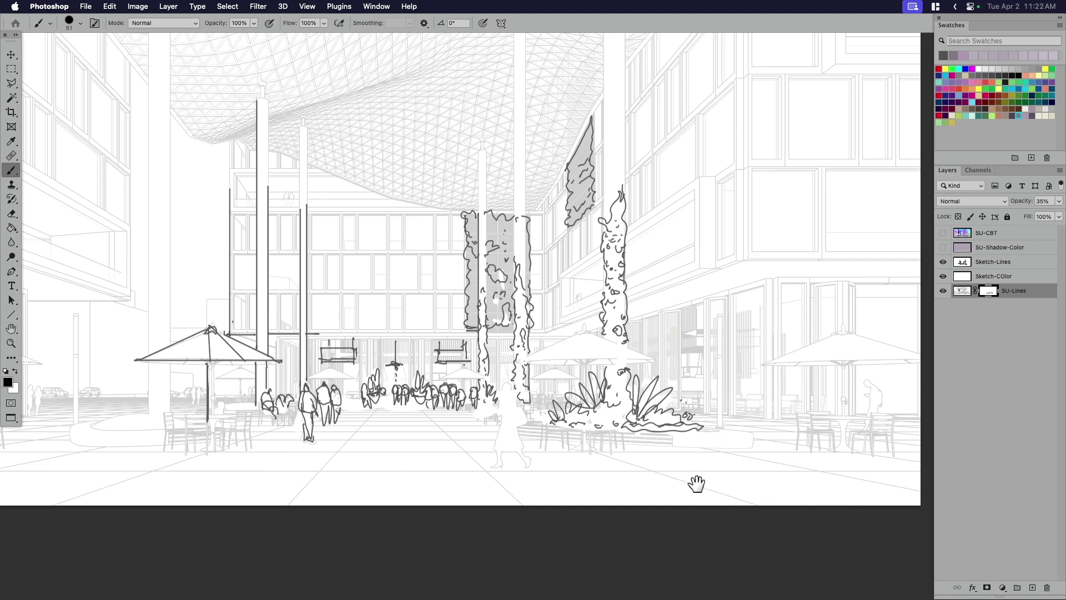
drag(673, 478, 745, 509)
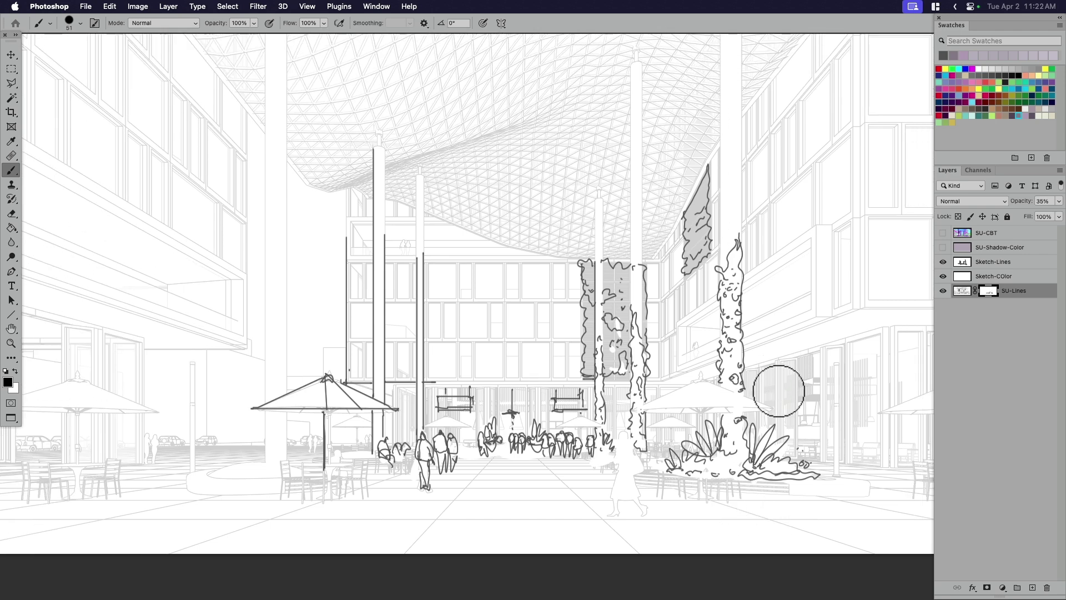
- On Sketch-Lines, draw three 2 px vertical pencil lines along the right-hand columns
key(e)
click(972, 267)
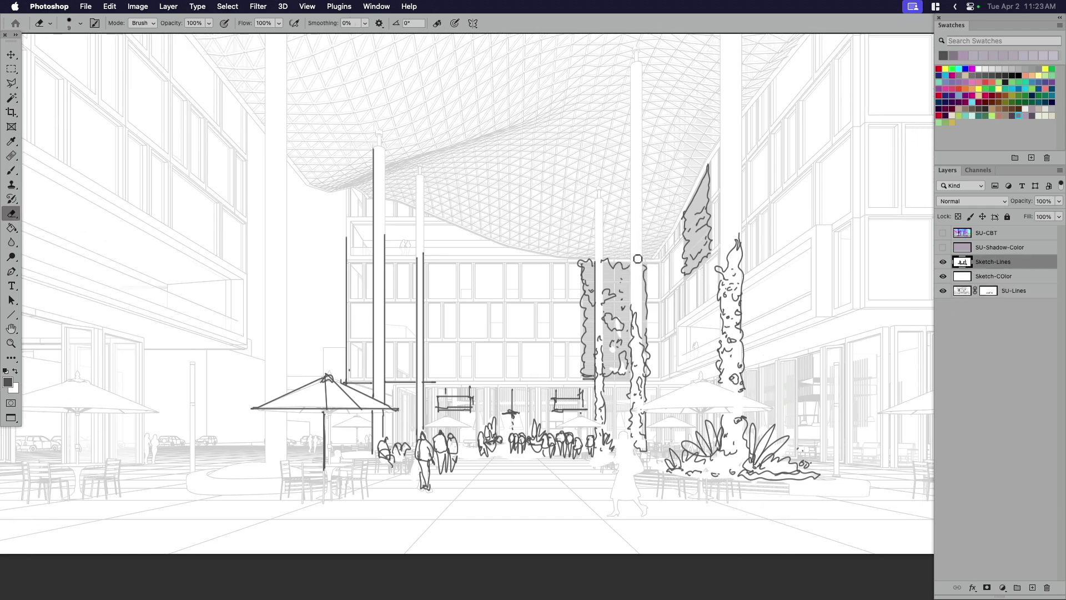
key(b)
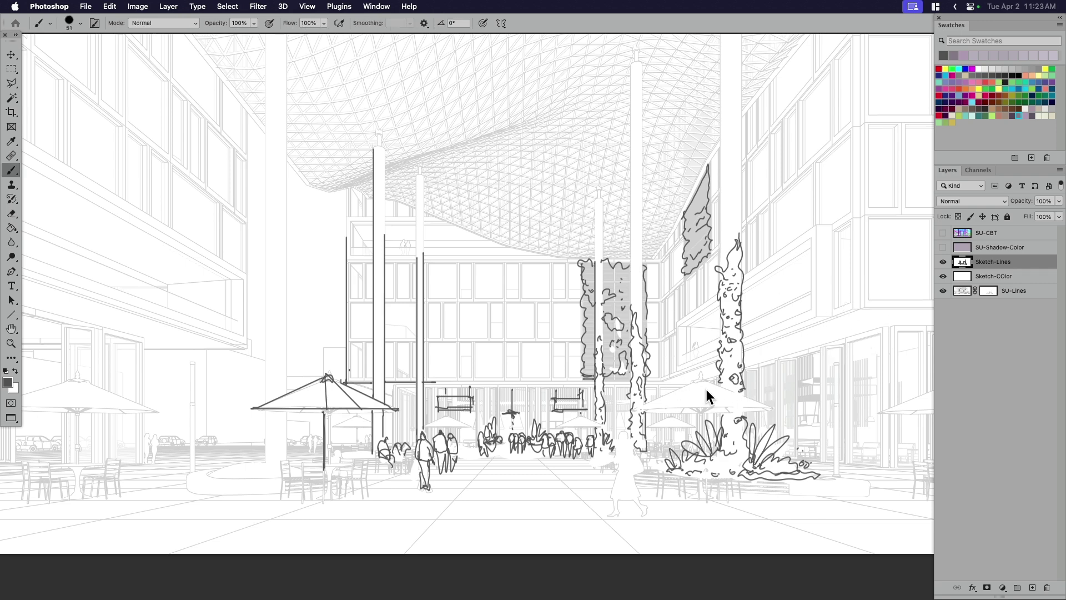
right_click(708, 389)
click(780, 412)
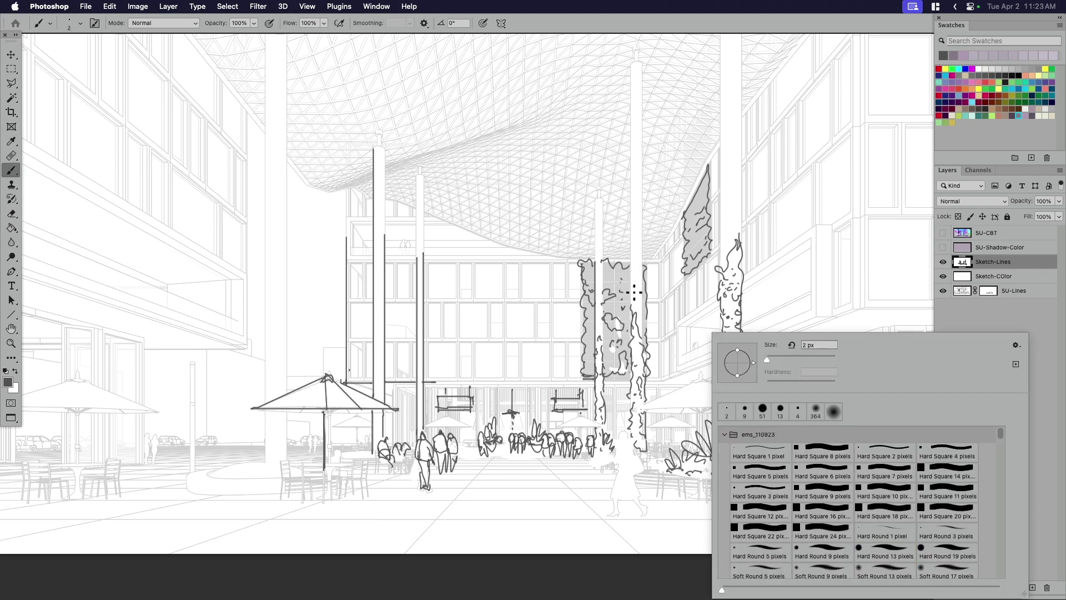
drag(631, 310, 630, 204)
drag(641, 337, 641, 125)
drag(599, 328, 598, 183)
drag(723, 468, 701, 393)
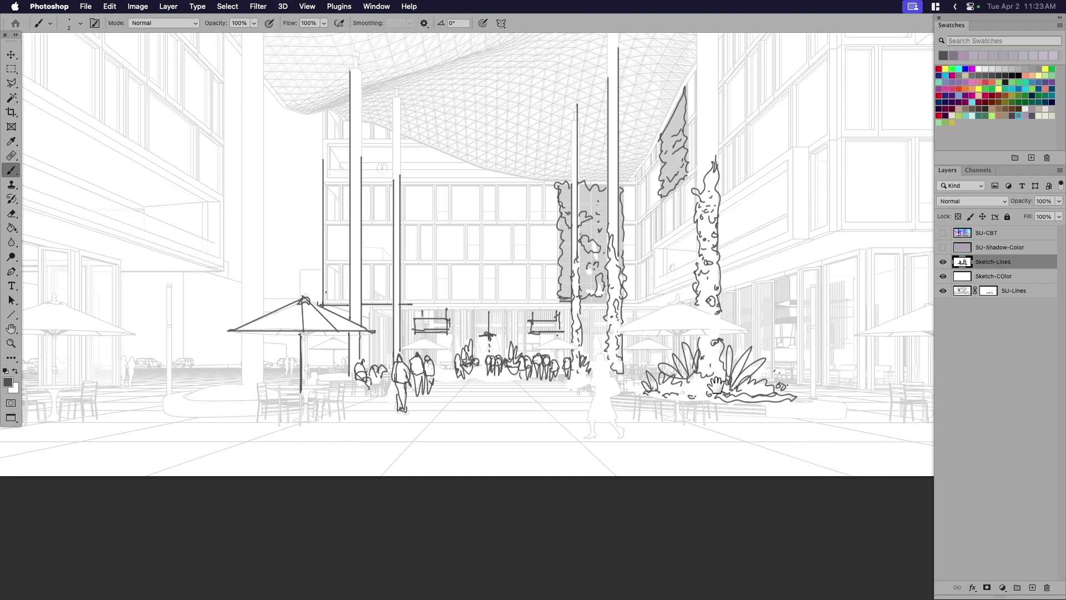
drag(771, 501, 748, 514)
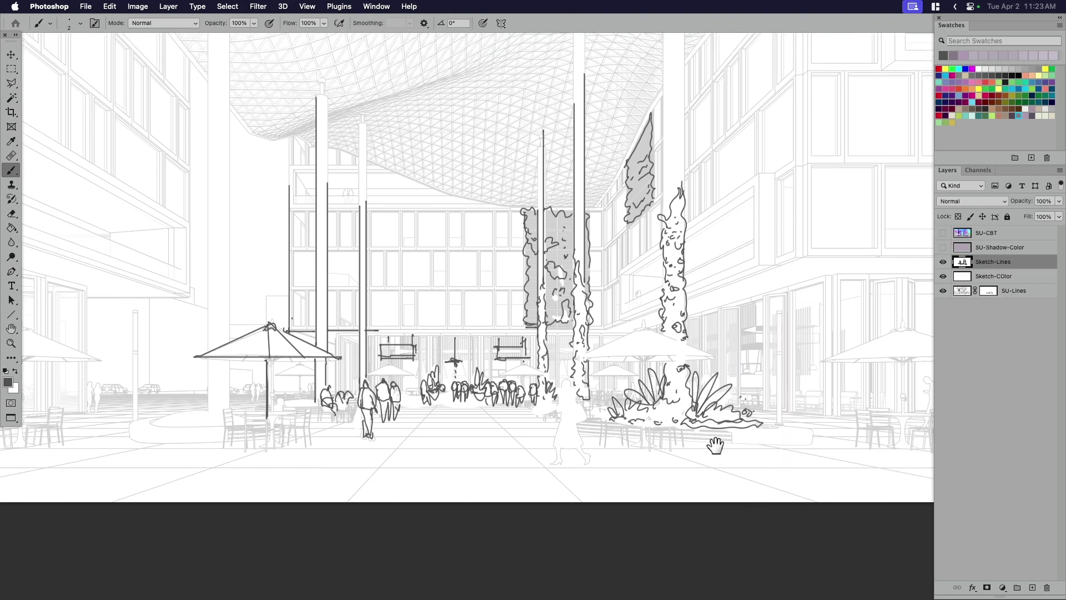
drag(695, 483, 752, 533)
scroll(752, 533, down, 5)
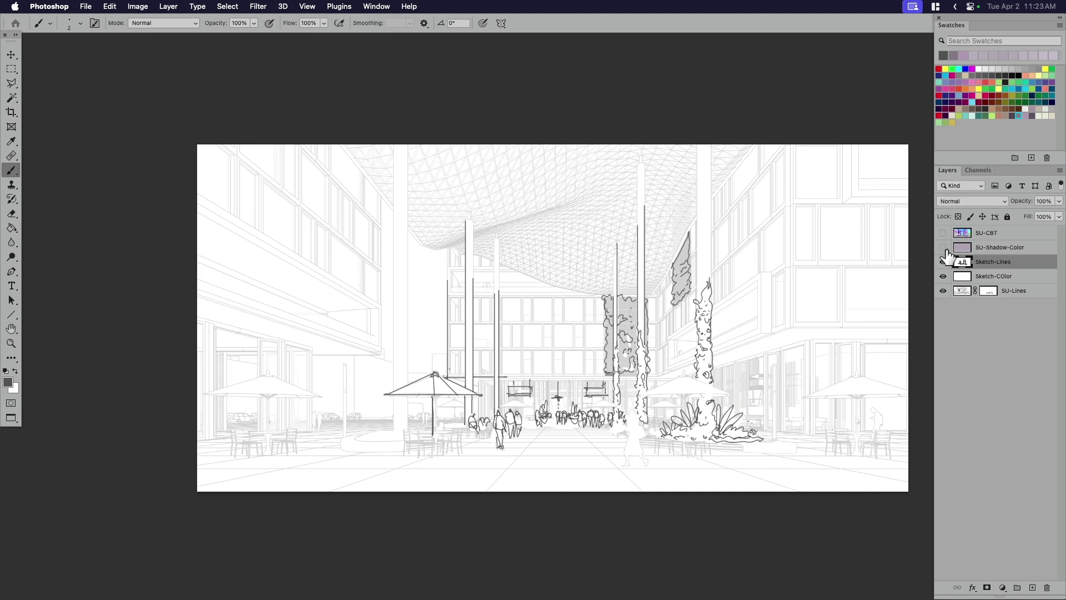
- Show the SU-CBT colour render and marquee the lower strip of the image
click(943, 233)
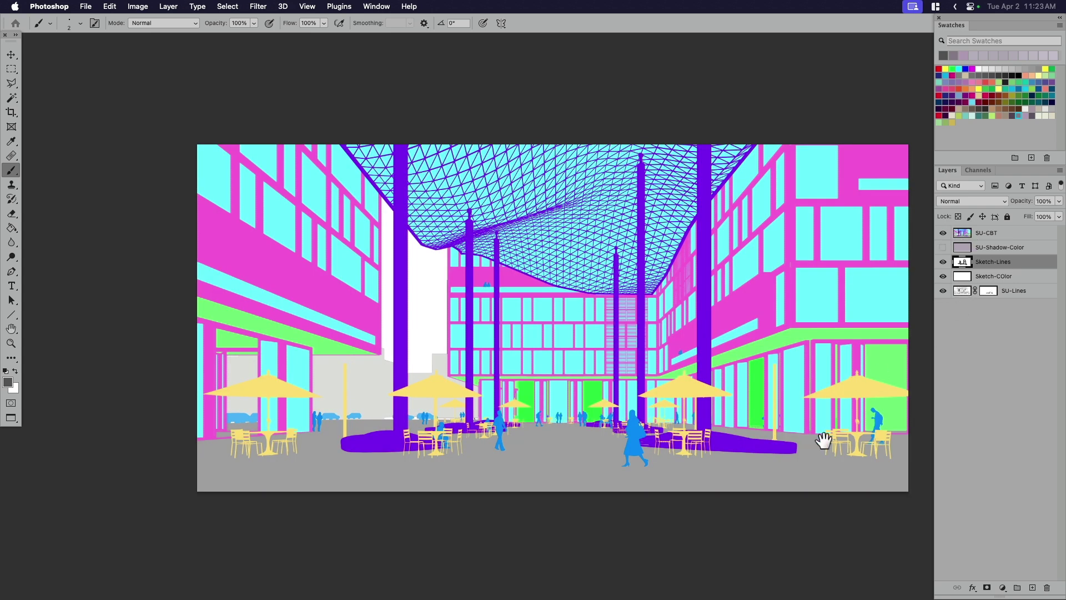
scroll(785, 277, right, 3)
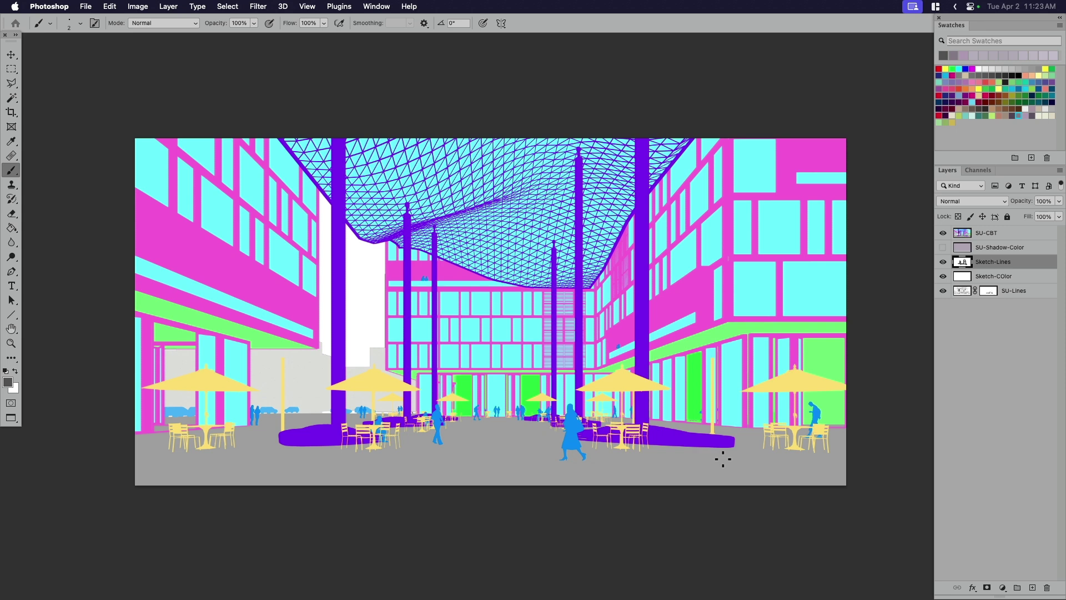
scroll(723, 459, left, 2)
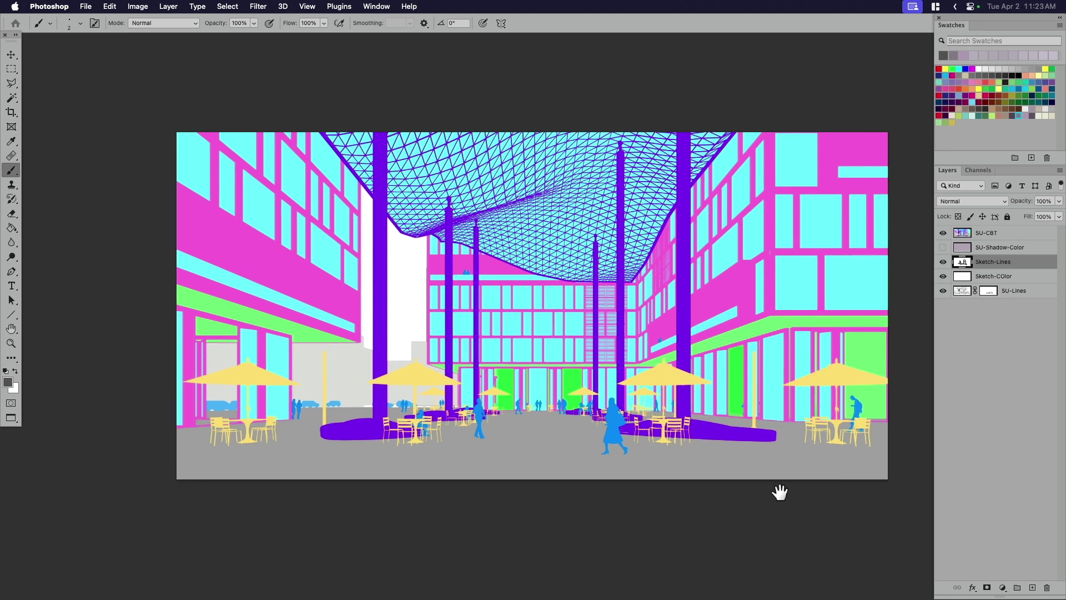
key(m)
drag(178, 405, 918, 514)
- Use Select > Color Range on SU-CBT to sample and select the grey floor
click(944, 232)
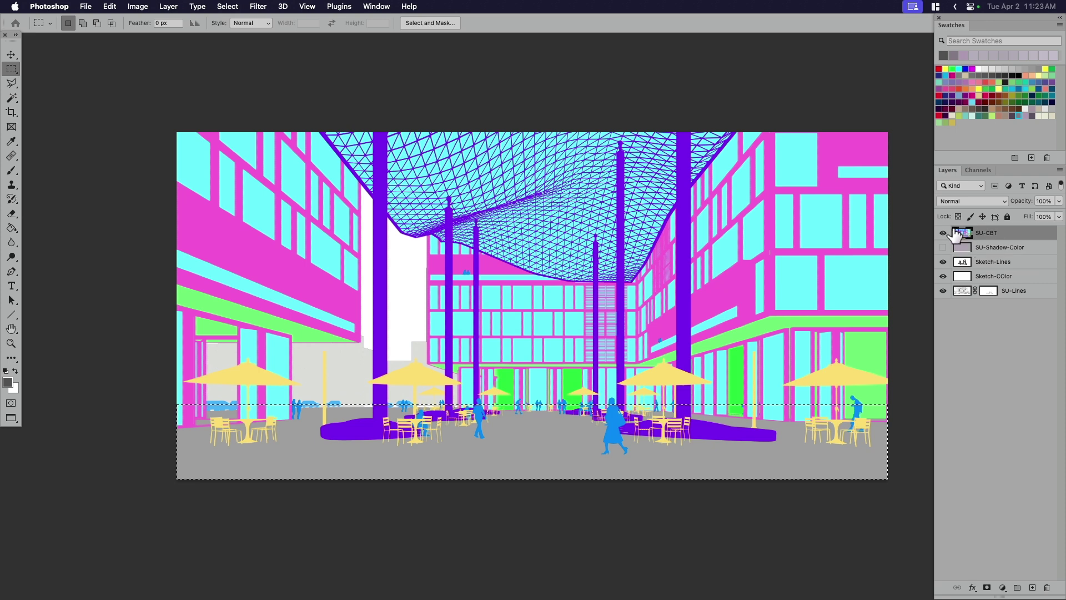
click(228, 6)
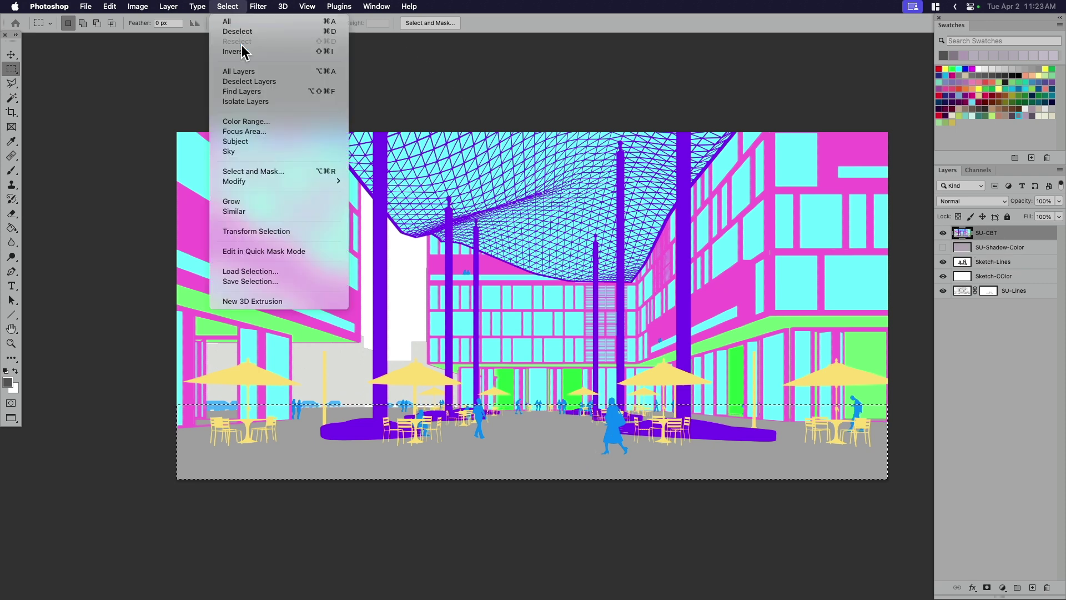
click(262, 122)
click(533, 436)
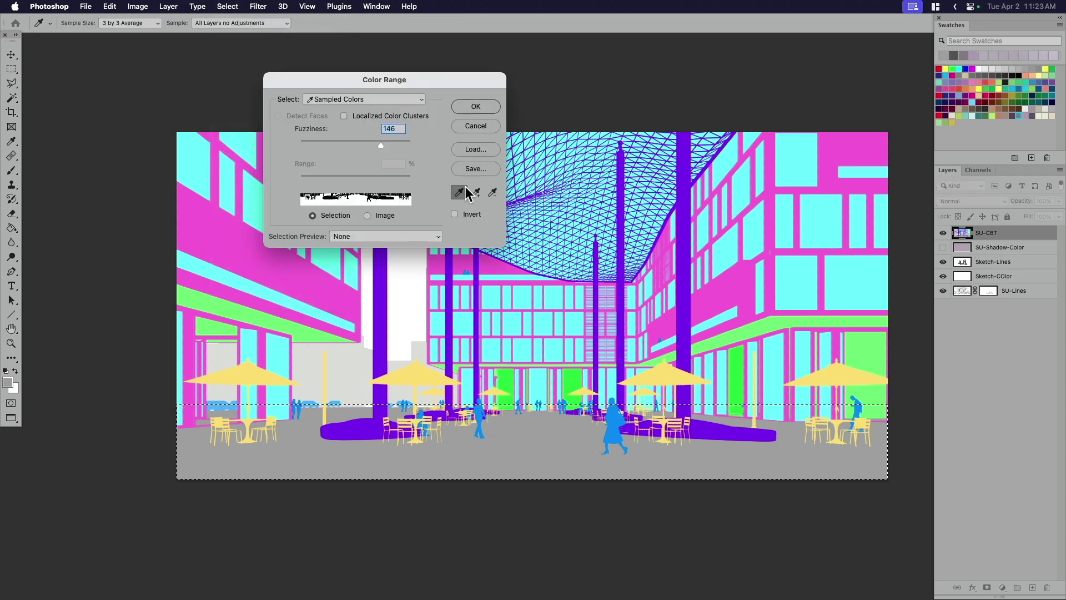
click(476, 106)
- Hide the render, target the Sketch-COlor layer, and set tan and light cream paint colours
click(943, 233)
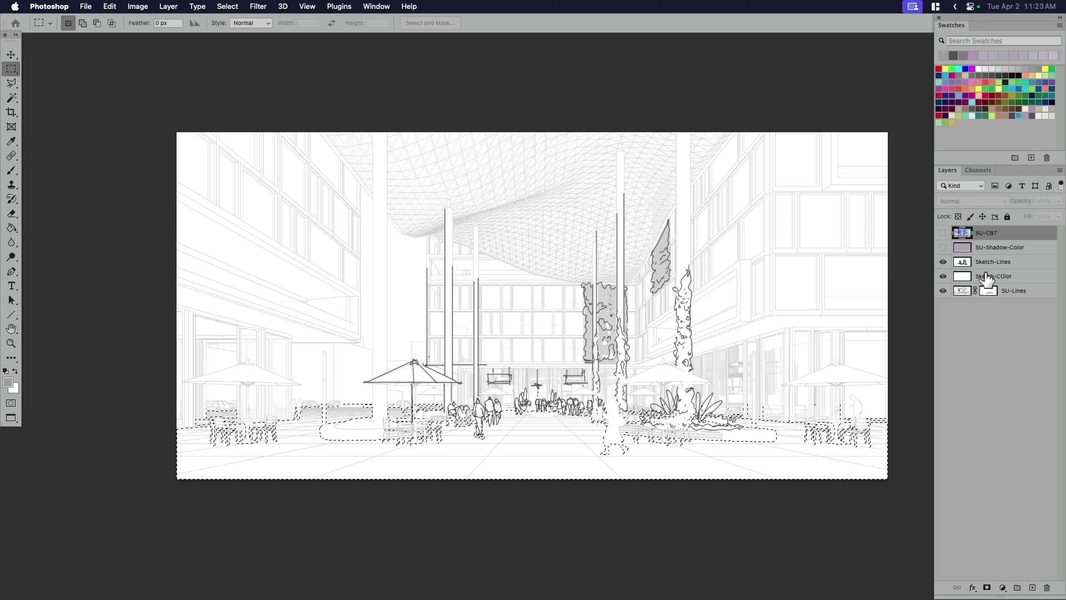
click(977, 276)
click(959, 110)
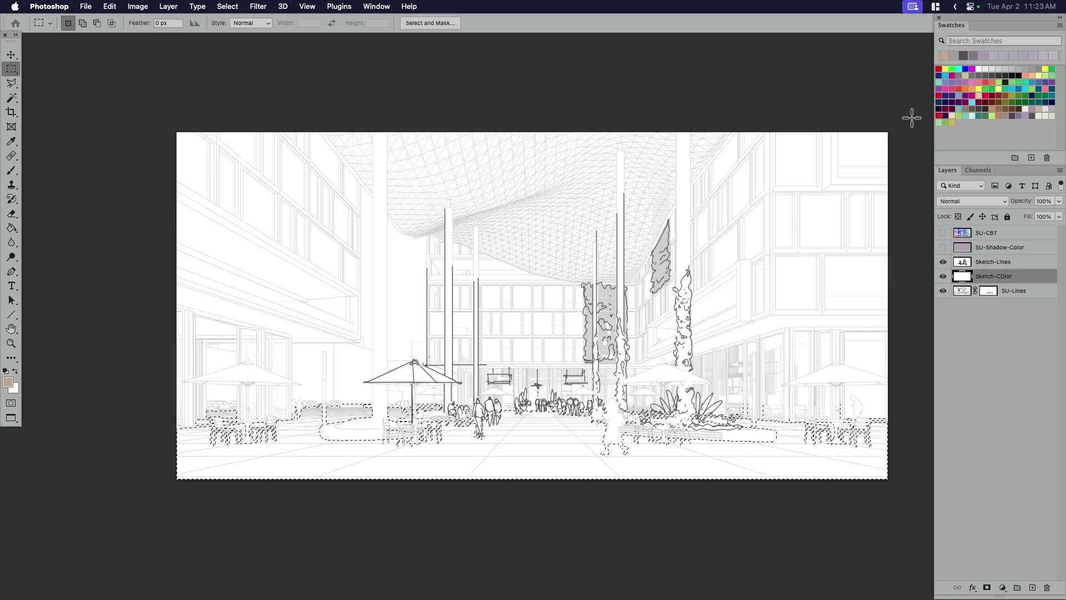
click(15, 370)
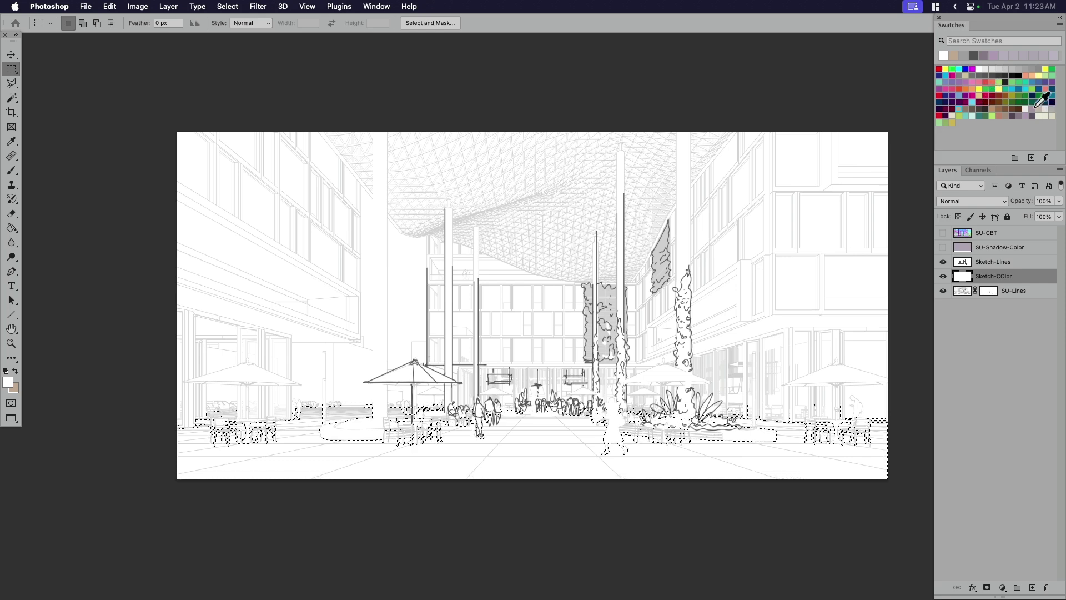
click(1052, 115)
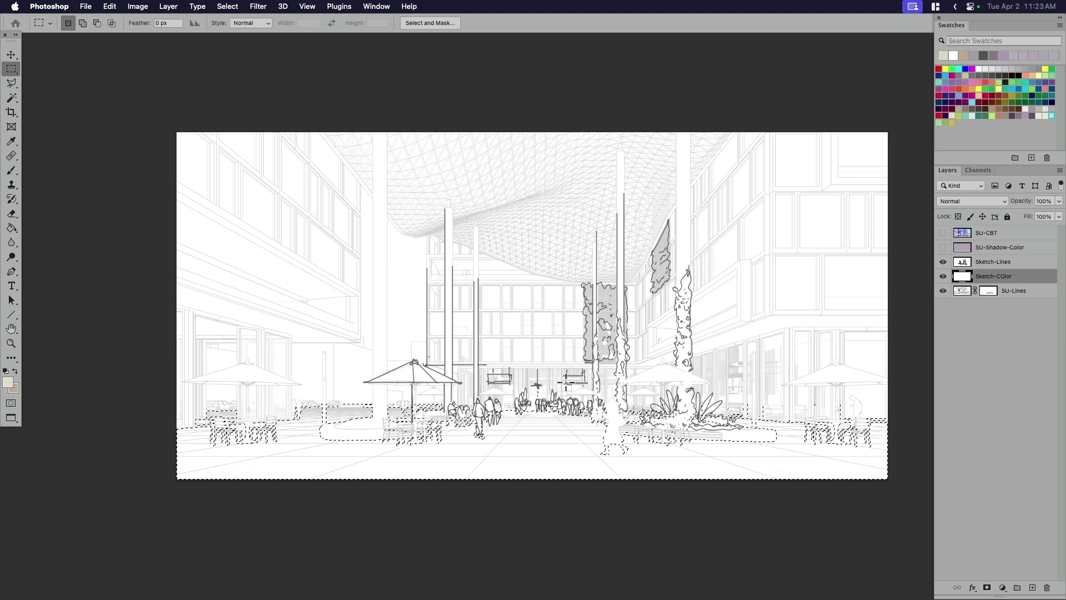
- Set up the Gradient Tool with the first Basics gradient in Linear style
key(g)
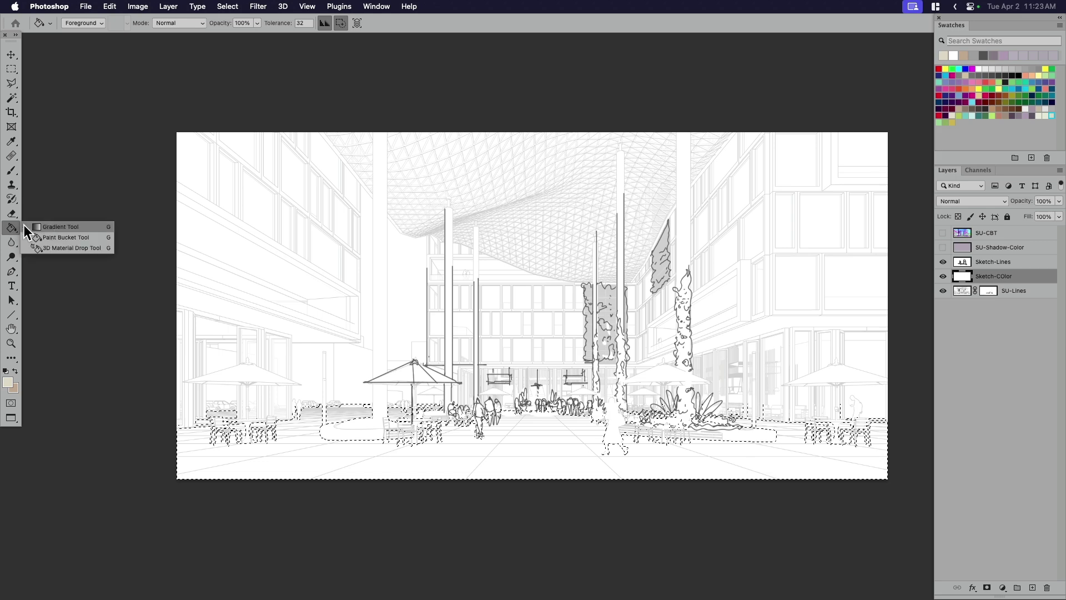
right_click(11, 228)
click(61, 227)
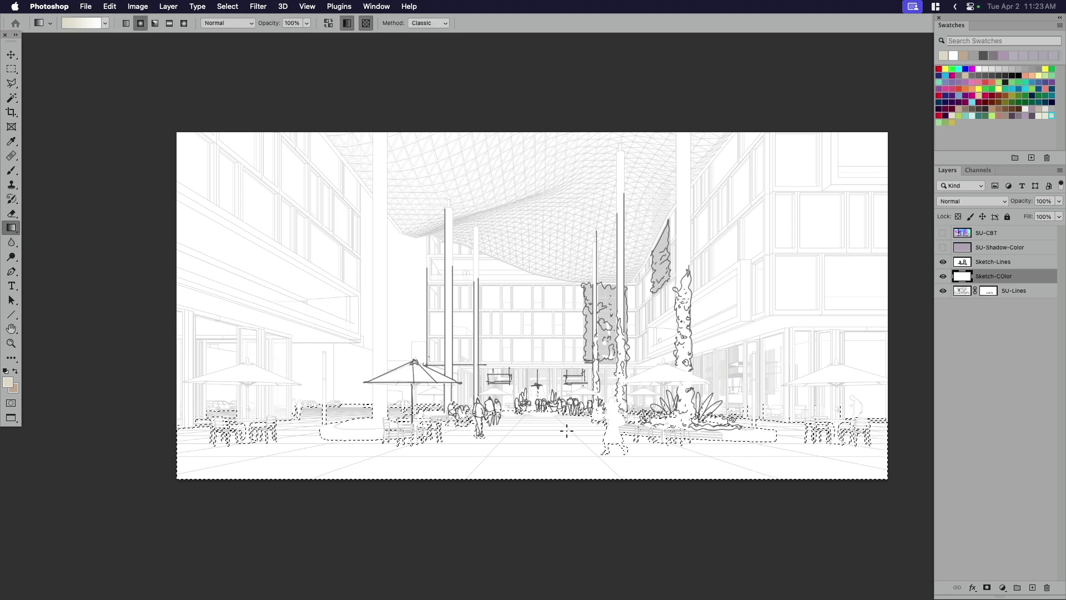
click(105, 23)
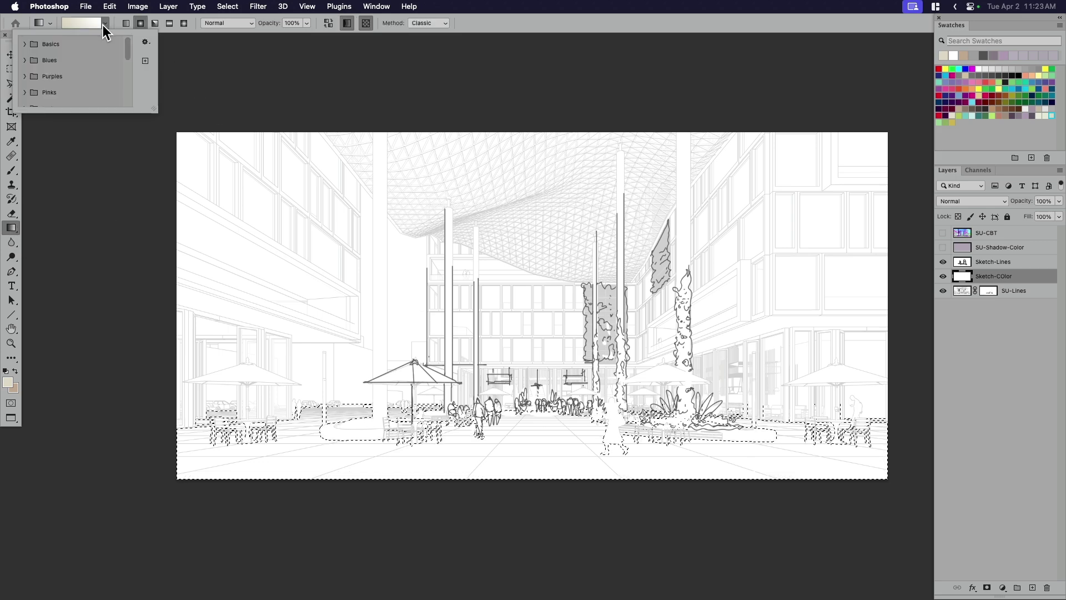
click(28, 44)
click(43, 67)
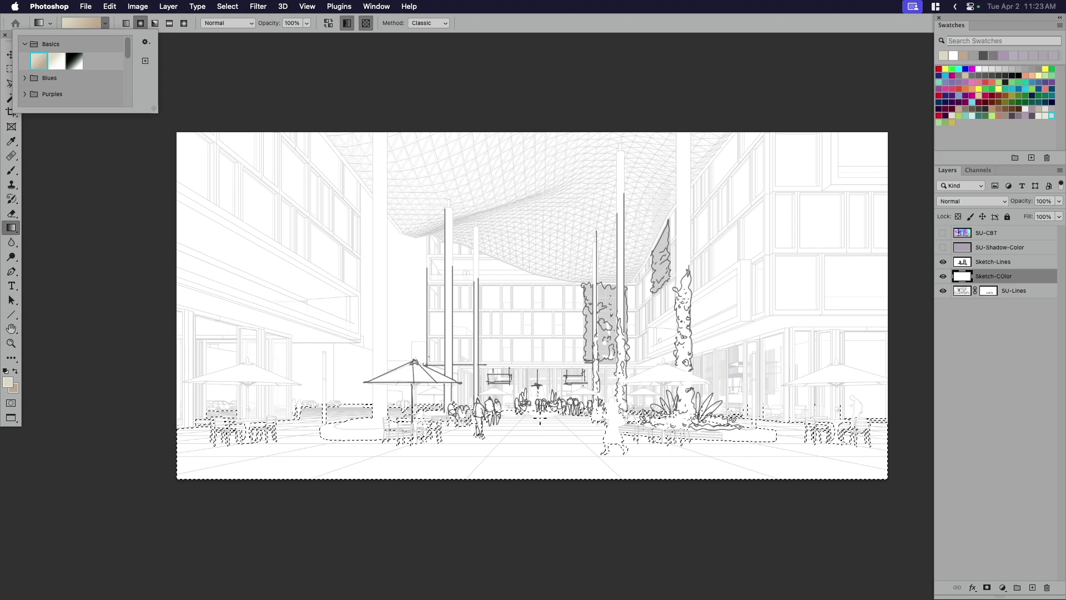
click(514, 553)
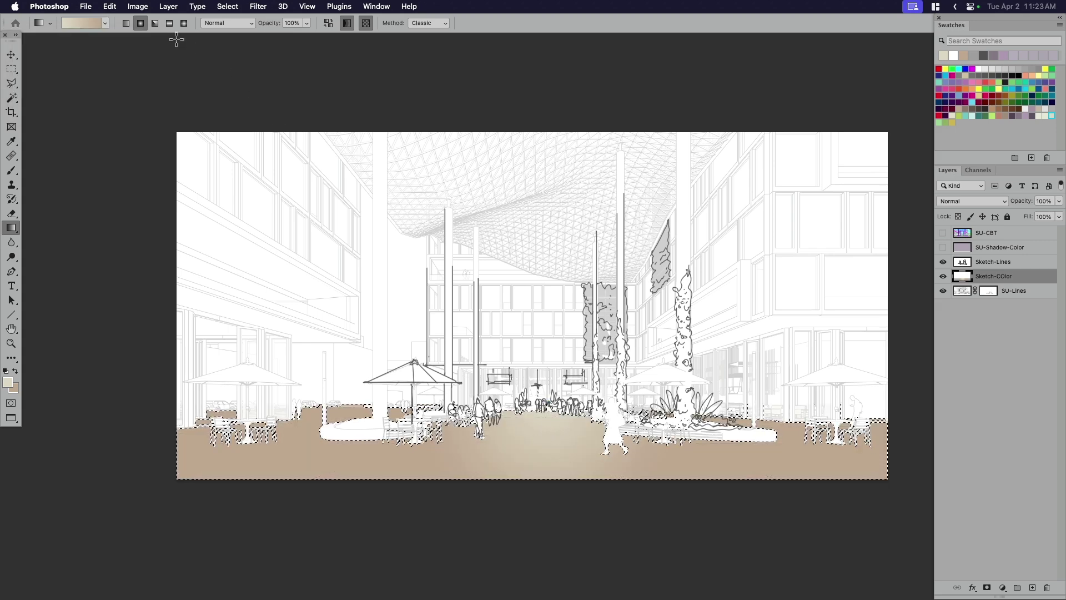
click(126, 23)
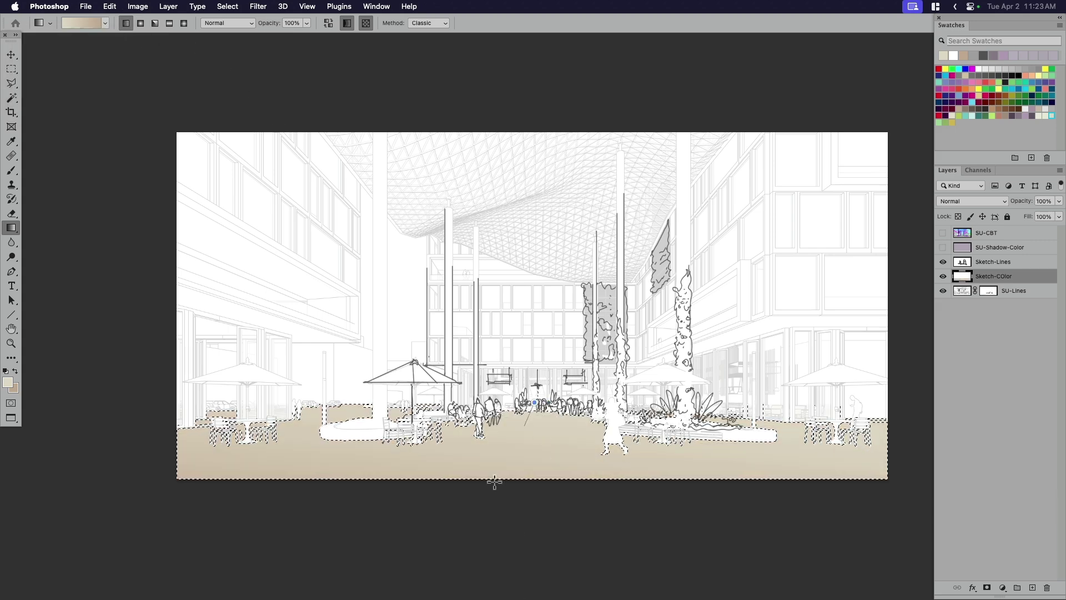
- Deselect the ground and move the SU-Lines layer above Sketch-COlor
scroll(532, 306, up, 1)
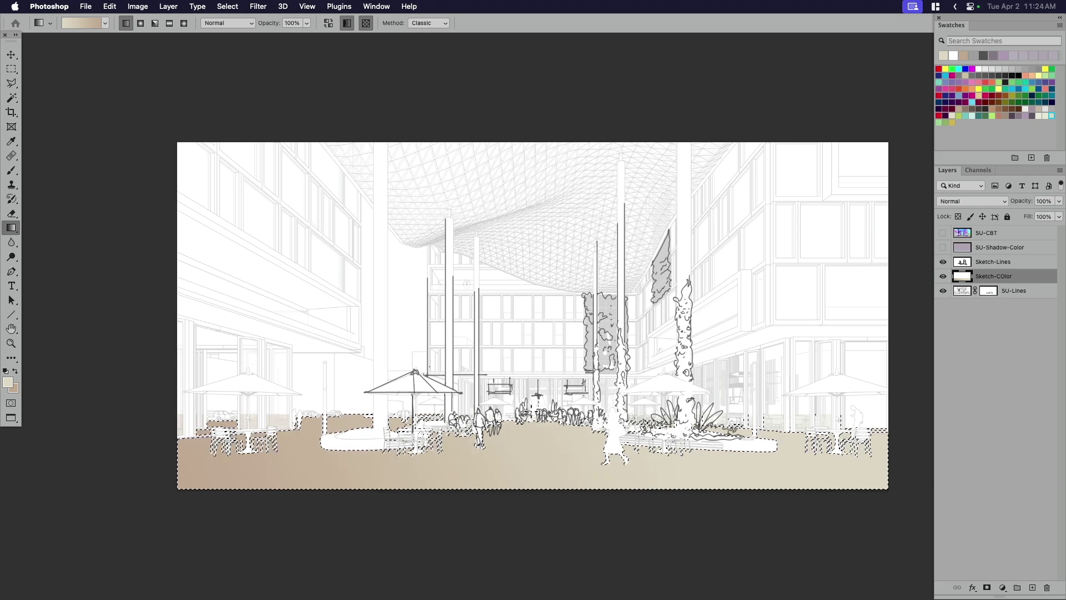
scroll(416, 556, down, 1)
scroll(547, 470, down, 3)
scroll(547, 470, up, 3)
key(super+d)
drag(963, 298, 965, 278)
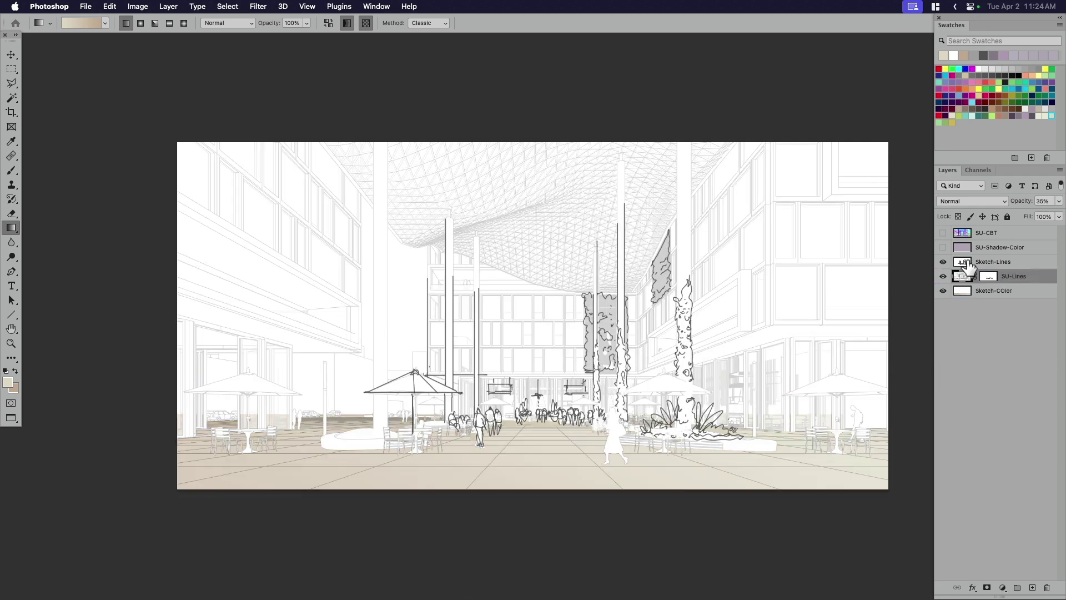
- Set SU-Lines to Darken blend mode at about 28% opacity
click(989, 202)
click(977, 236)
click(1058, 202)
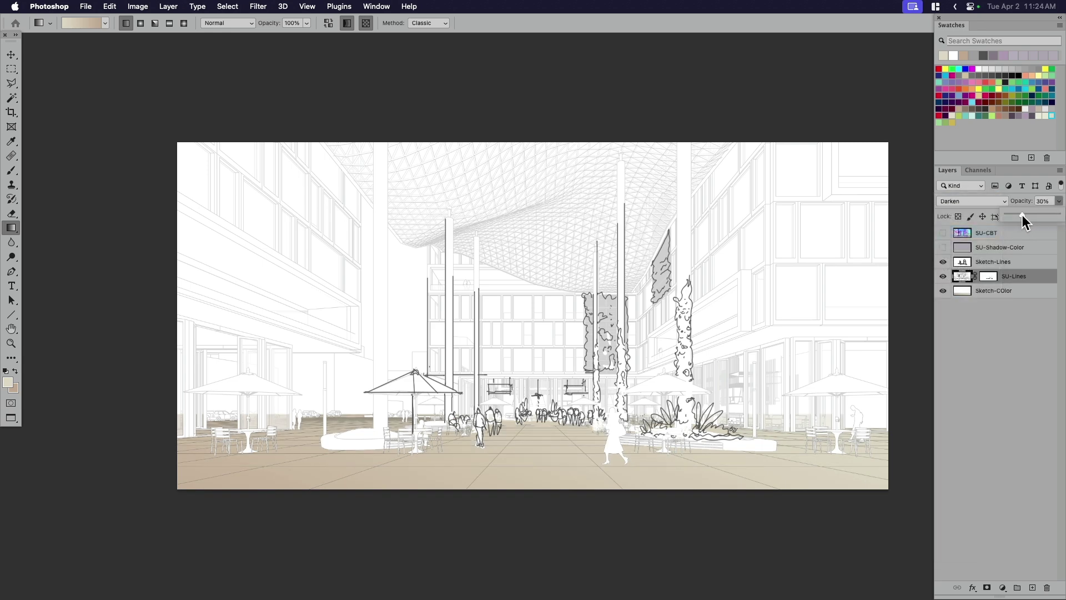
drag(1020, 215, 1017, 215)
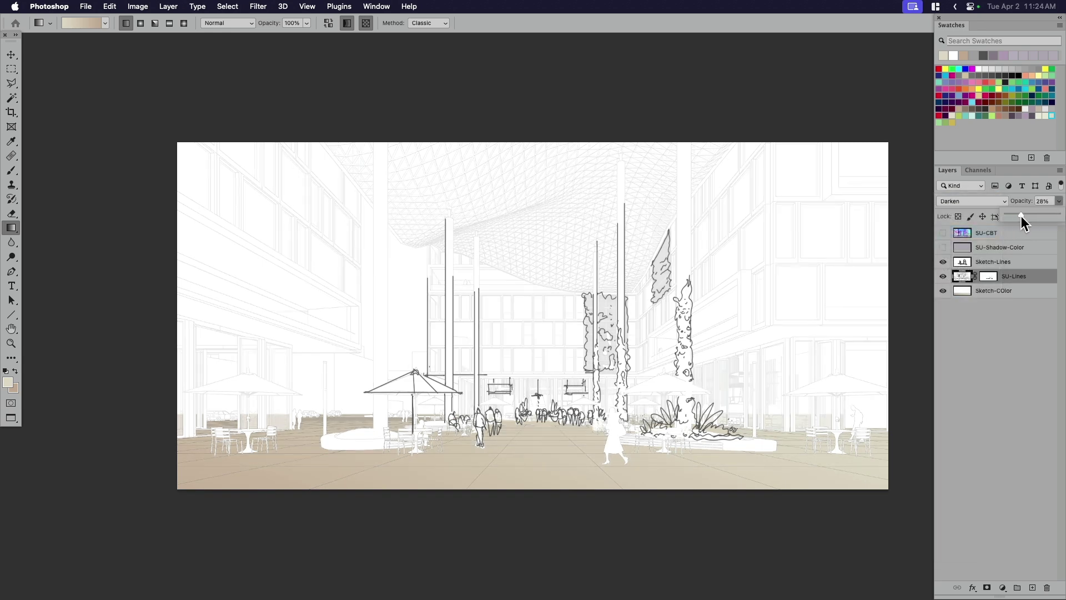
scroll(810, 444, right, 2)
scroll(811, 444, down, 1)
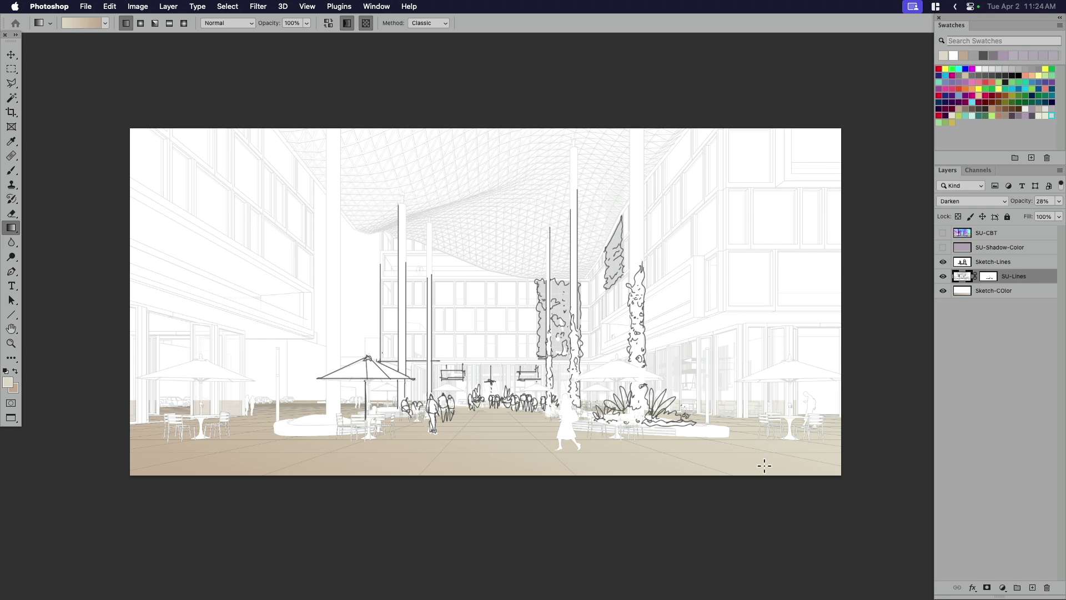
scroll(673, 483, left, 2)
scroll(674, 483, up, 1)
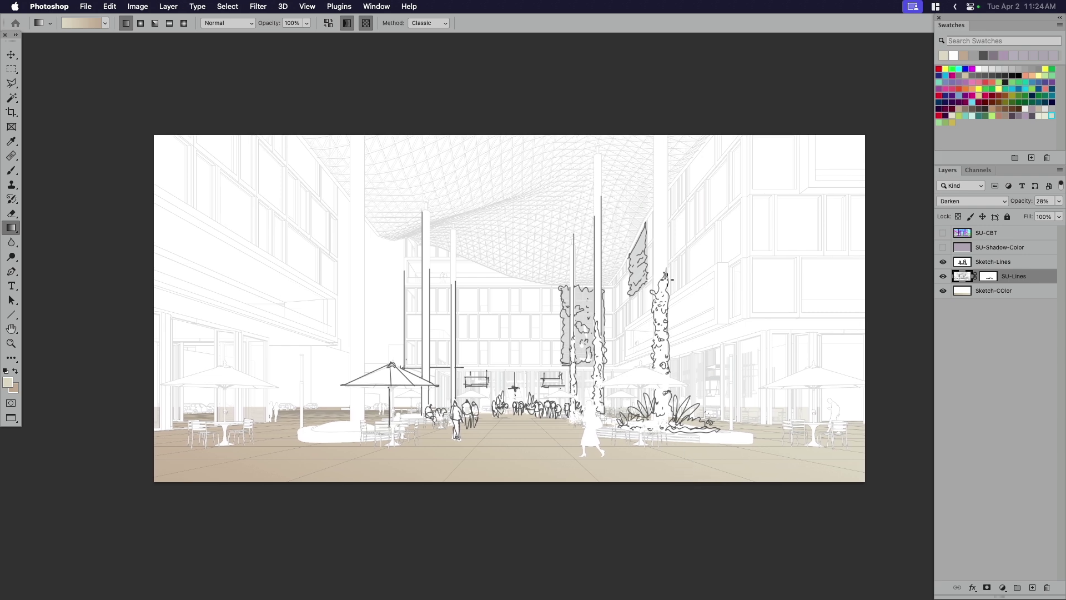
scroll(668, 277, up, 2)
scroll(694, 455, down, 1)
scroll(694, 455, right, 1)
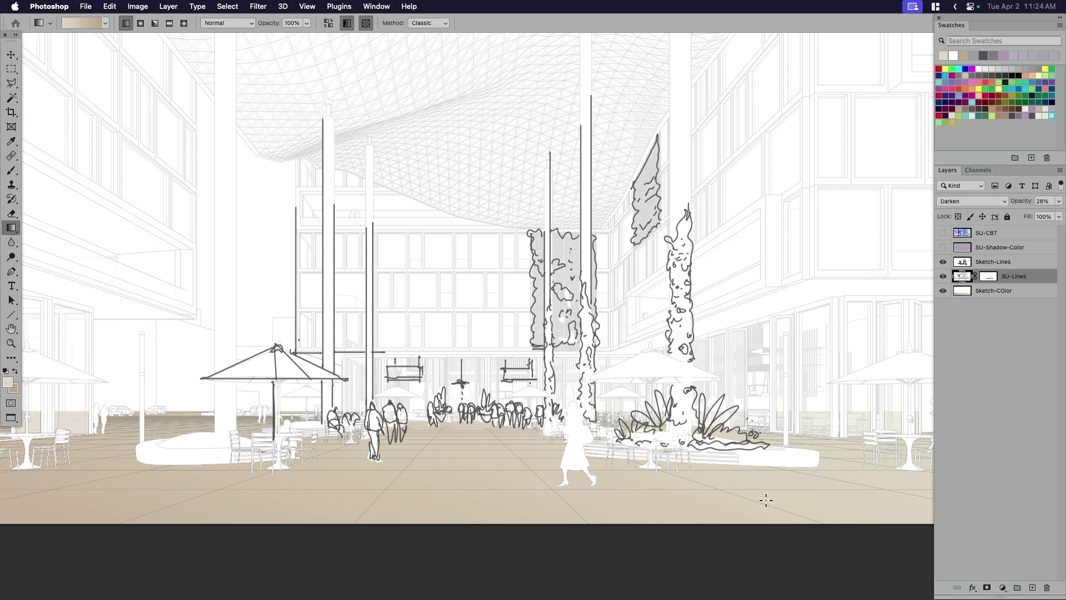
scroll(710, 455, right, 2)
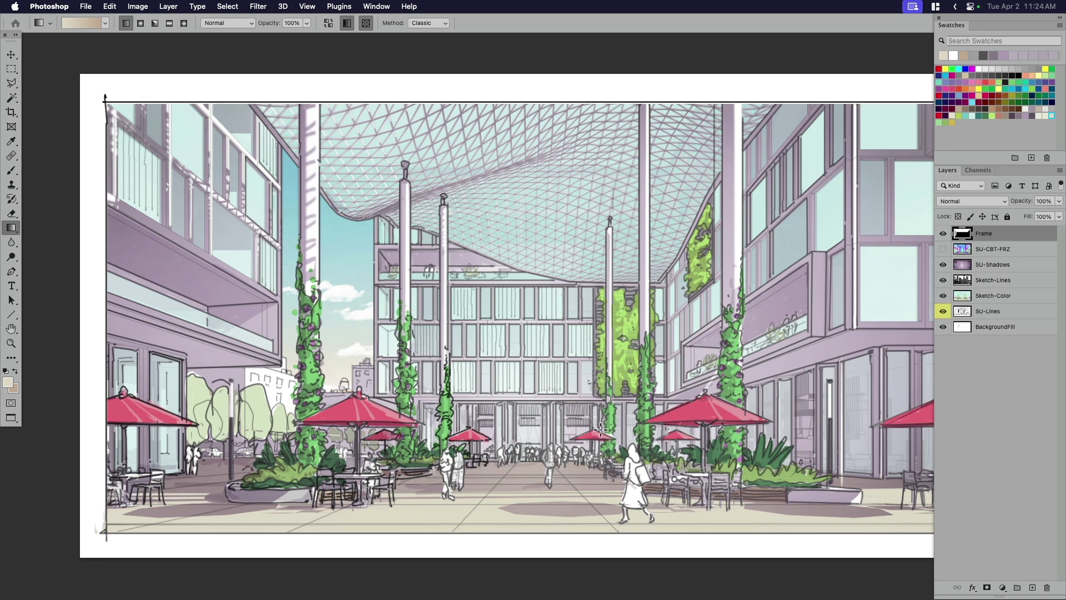
- In the finished document, toggle the BackgroundFill and Frame layers on and off to compare
scroll(603, 430, right, 5)
scroll(598, 433, right, 2)
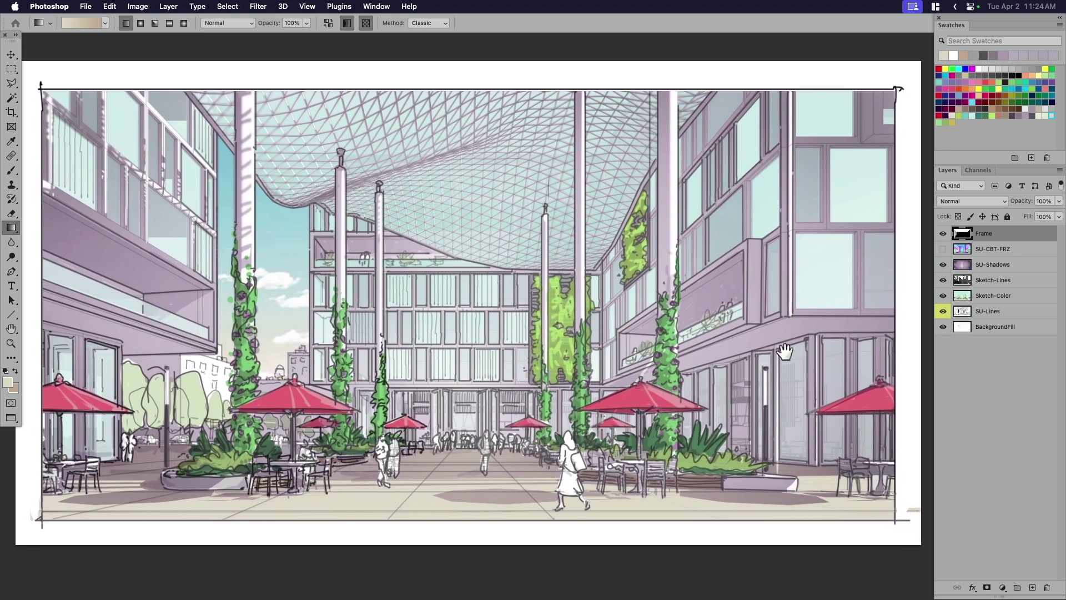
scroll(776, 351, left, 2)
click(943, 327)
click(944, 328)
click(943, 328)
click(945, 327)
click(946, 326)
click(942, 234)
click(943, 233)
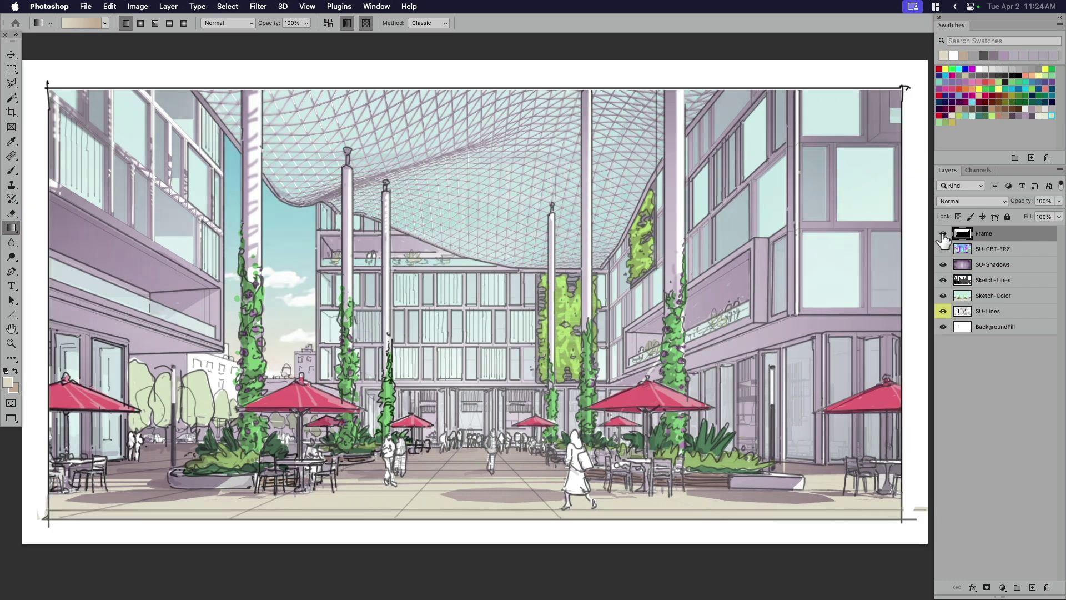
- Zoom out and hide the Frame, BackgroundFill, Sketch-Lines and SU-Shadows layers
key(z)
alt+click(605, 376)
click(943, 234)
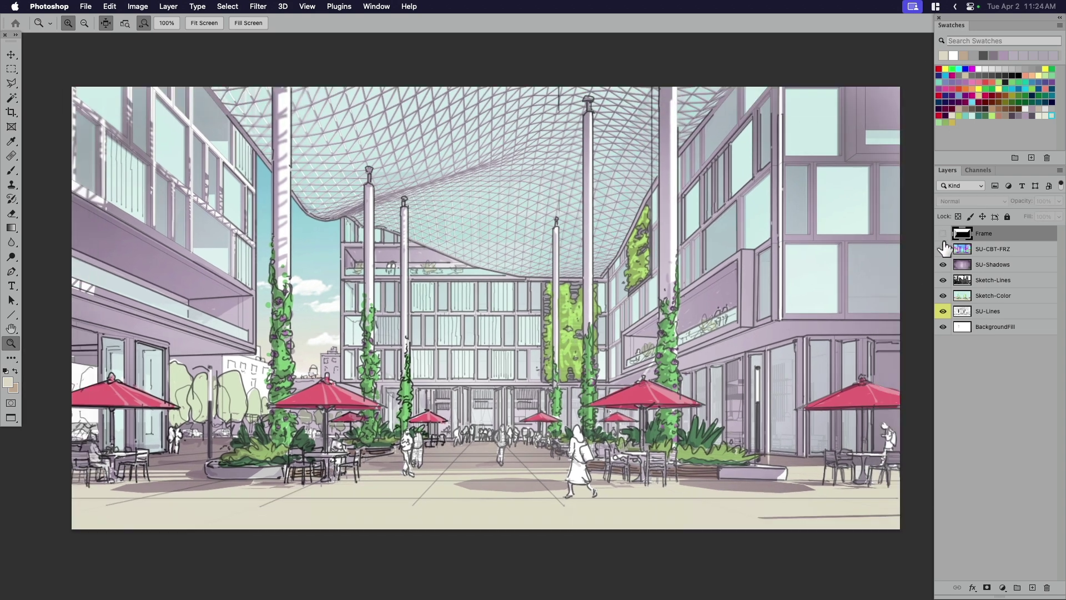
click(943, 327)
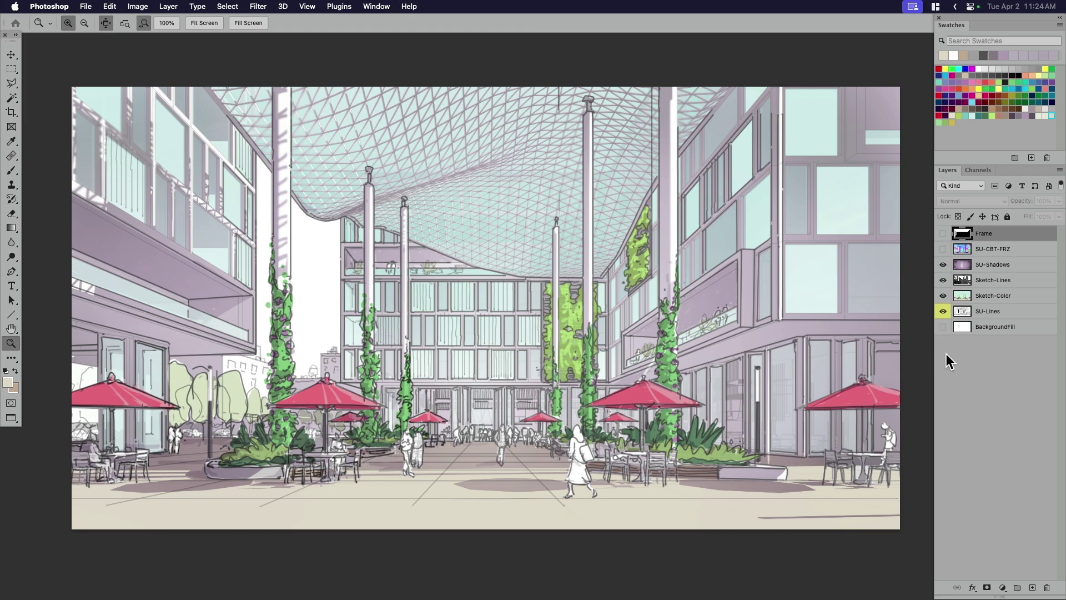
drag(943, 280, 944, 265)
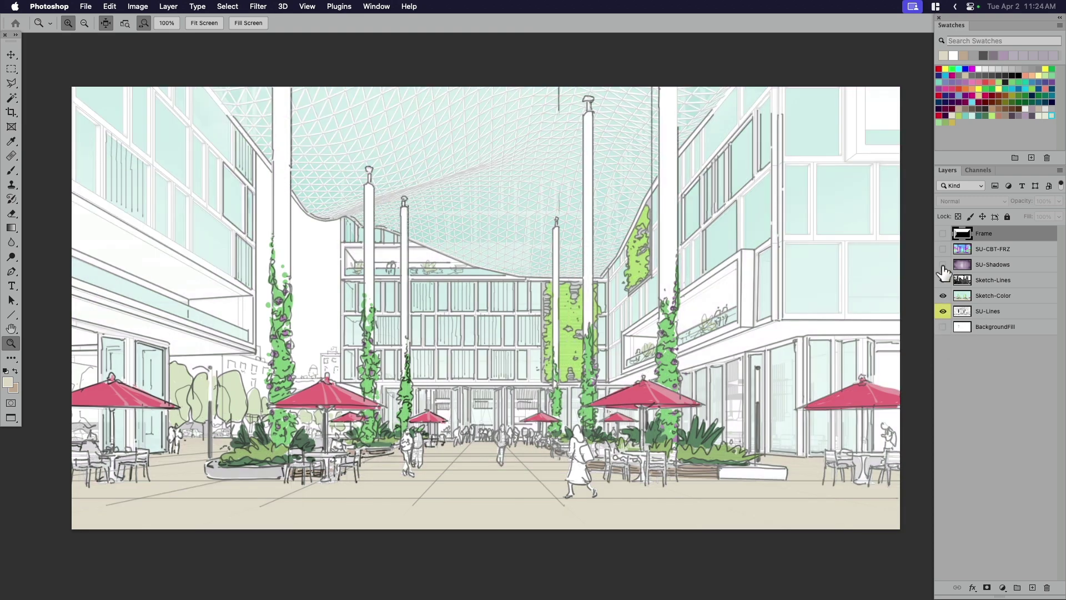
- Show Sketch-Lines again and set its opacity to about 89%
click(943, 279)
click(991, 280)
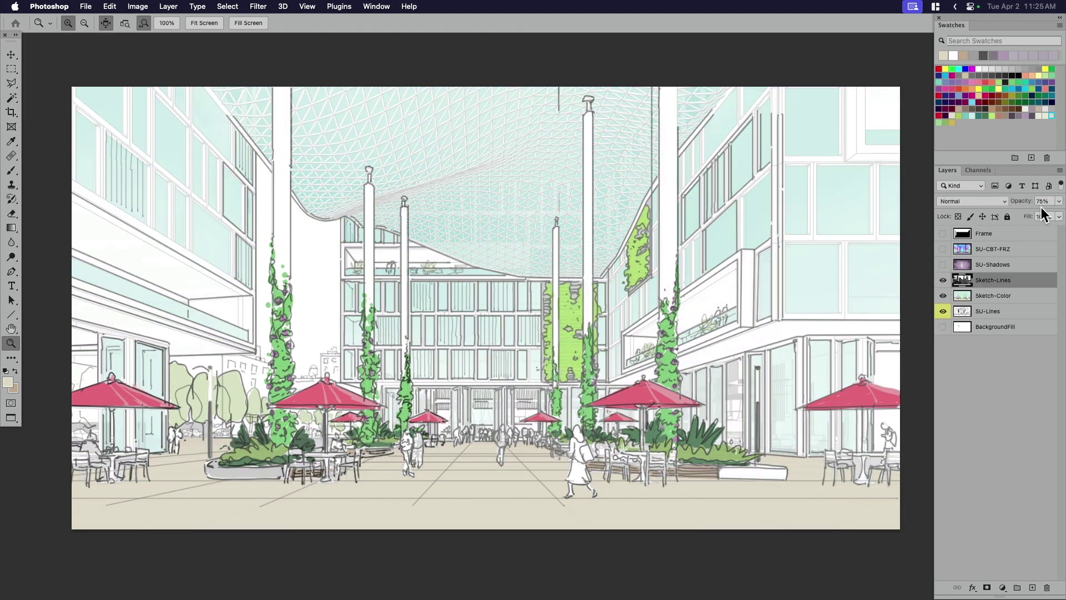
click(1058, 201)
drag(1042, 215, 1021, 214)
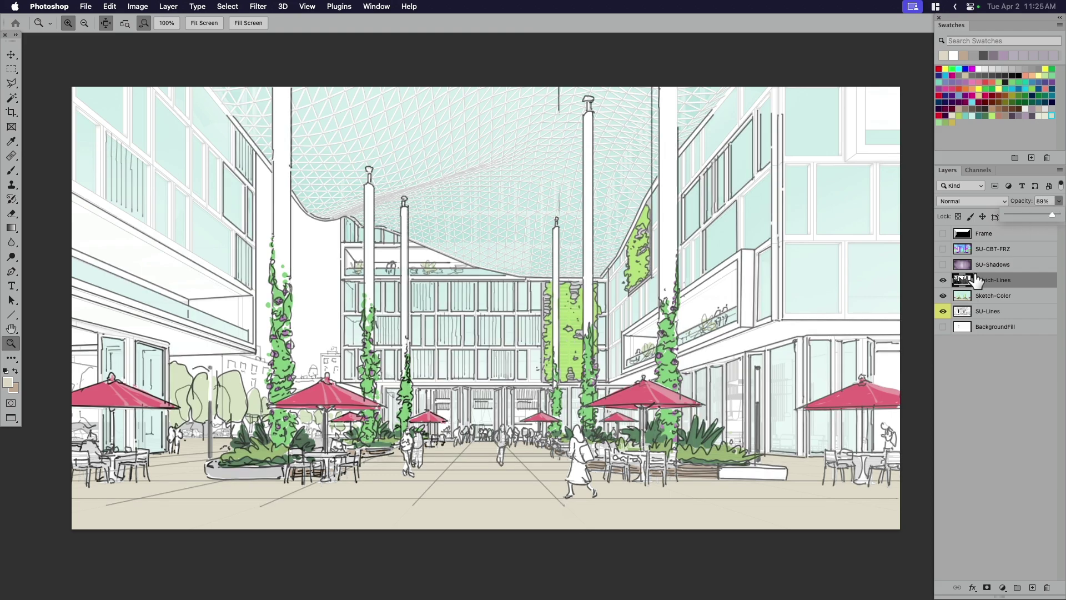
- Compare the rendering with and without Sketch-Color, then set Sketch-Color to full opacity
click(943, 296)
click(942, 296)
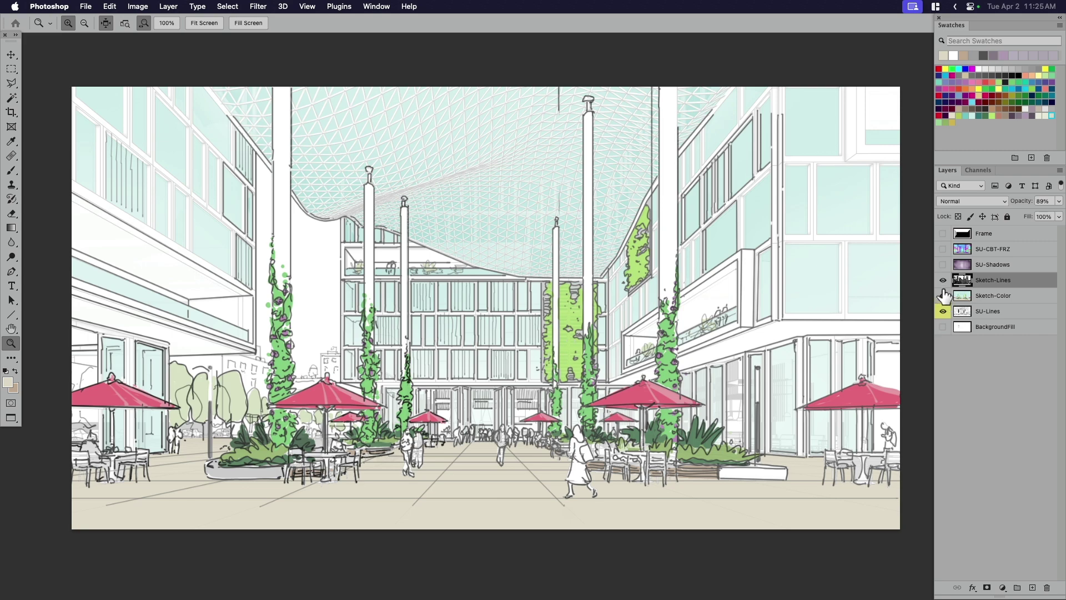
click(943, 280)
click(943, 280)
click(943, 296)
click(943, 296)
click(942, 296)
click(942, 296)
click(962, 296)
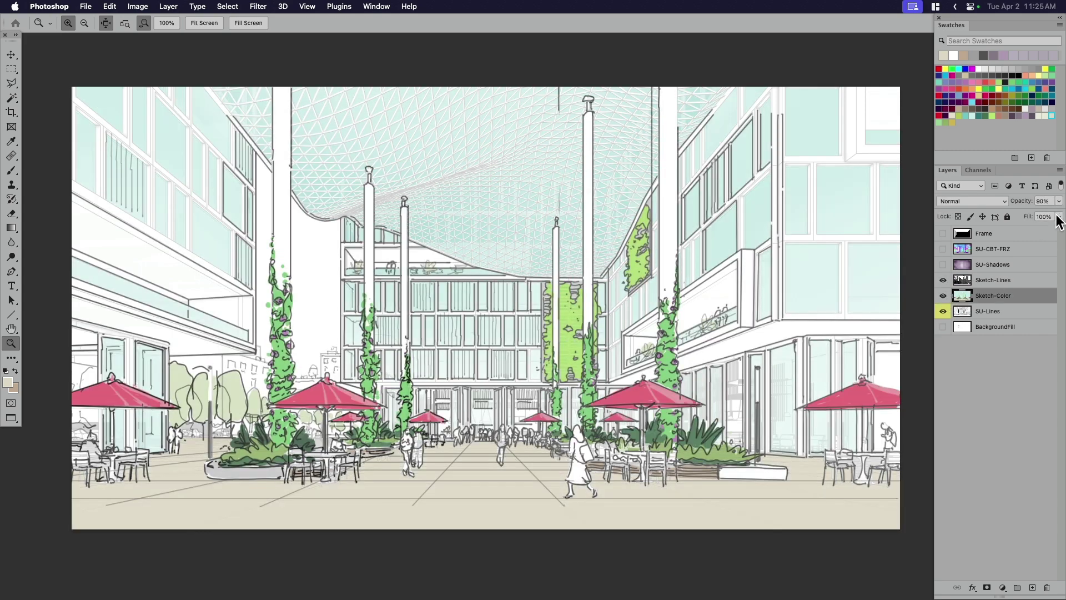
click(1059, 201)
drag(1053, 214, 1021, 217)
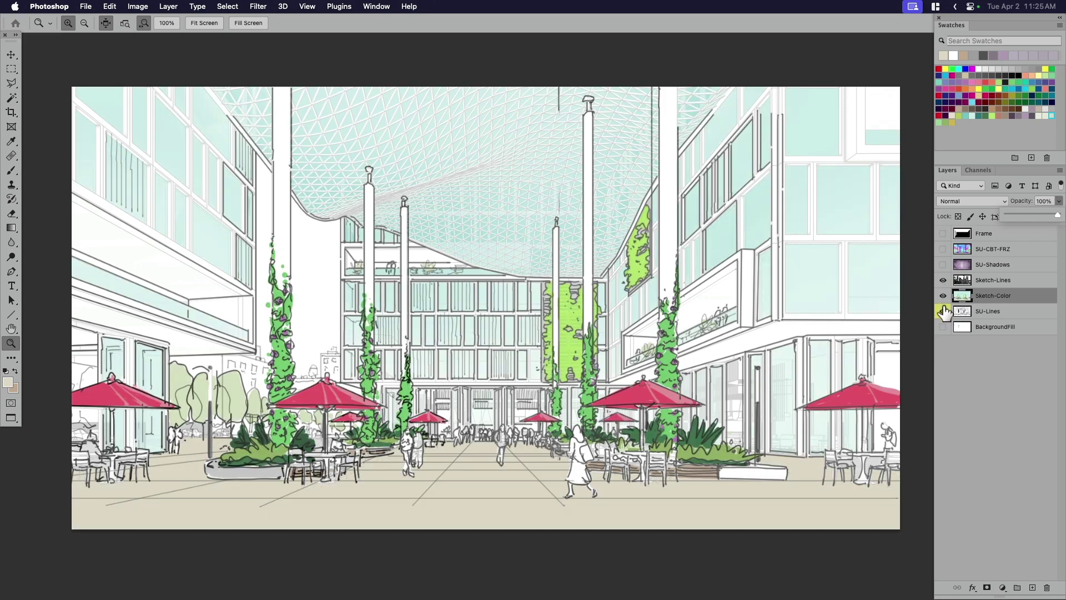
- Set SU-Lines opacity to about 37% and show the SU-Shadows layer
click(963, 312)
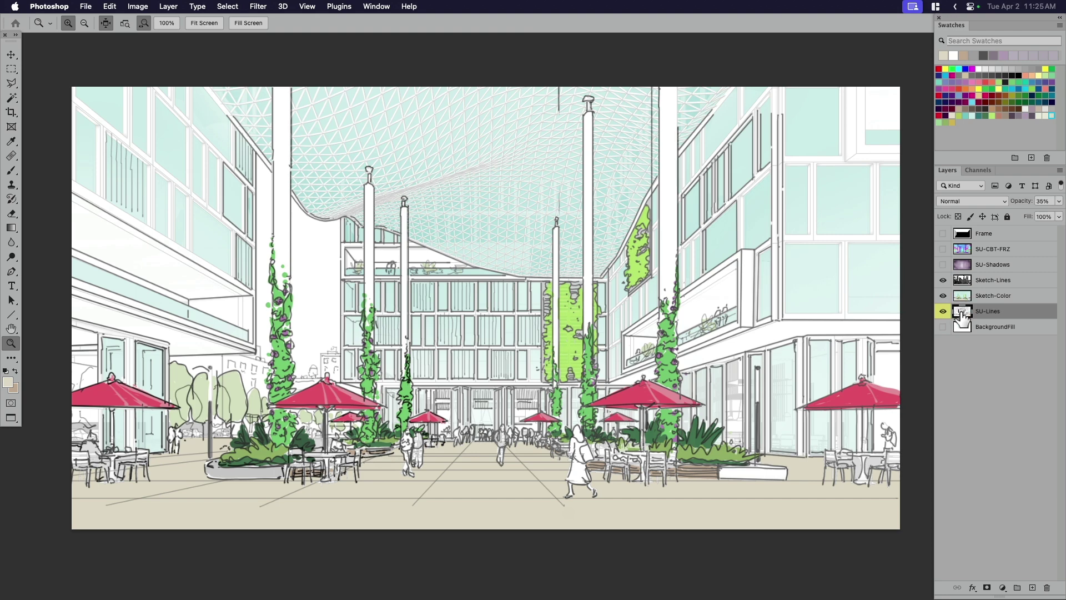
click(1059, 201)
mouse_move(1023, 215)
mouse_down()
mouse_move(1063, 218)
mouse_move(1025, 216)
mouse_up()
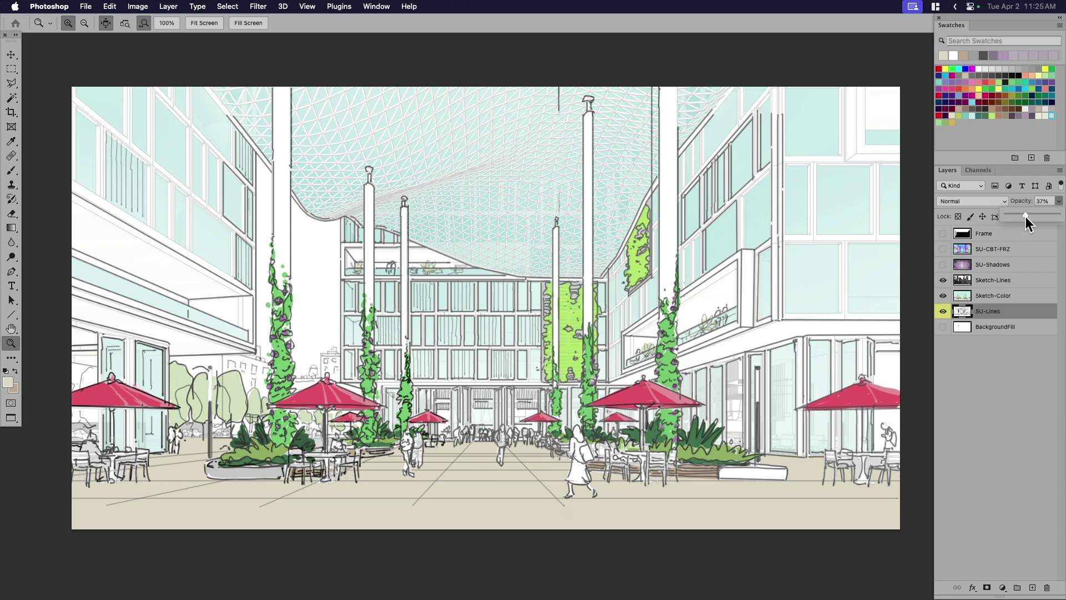
click(943, 264)
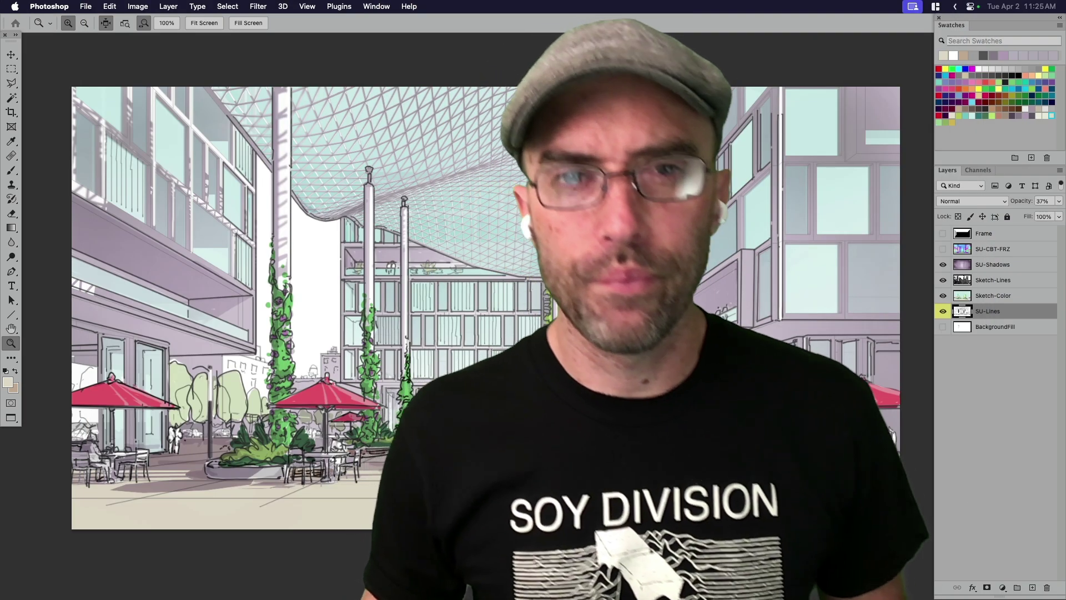